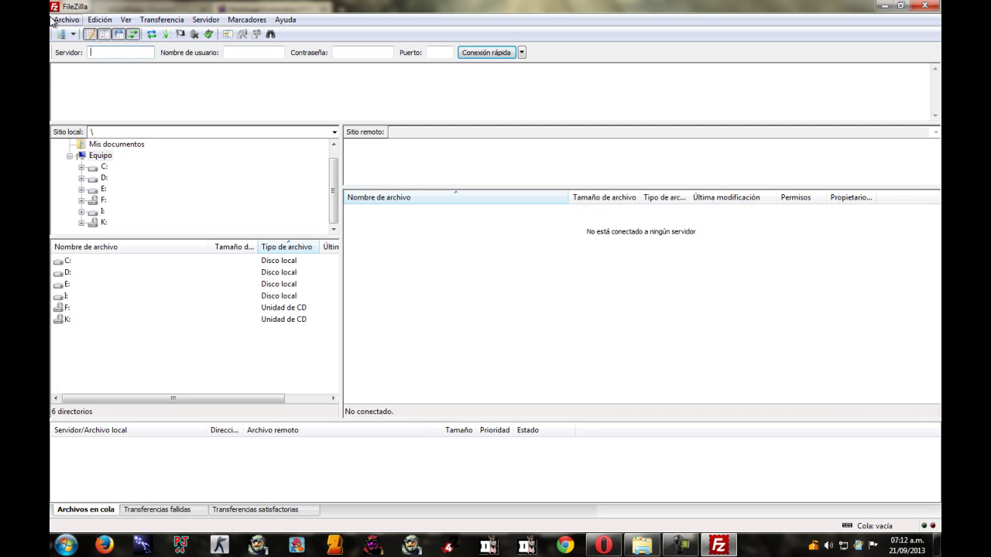
# Open the Site Manager showing the saved mi-primera-web FTP site.
pyautogui.click(61, 34)
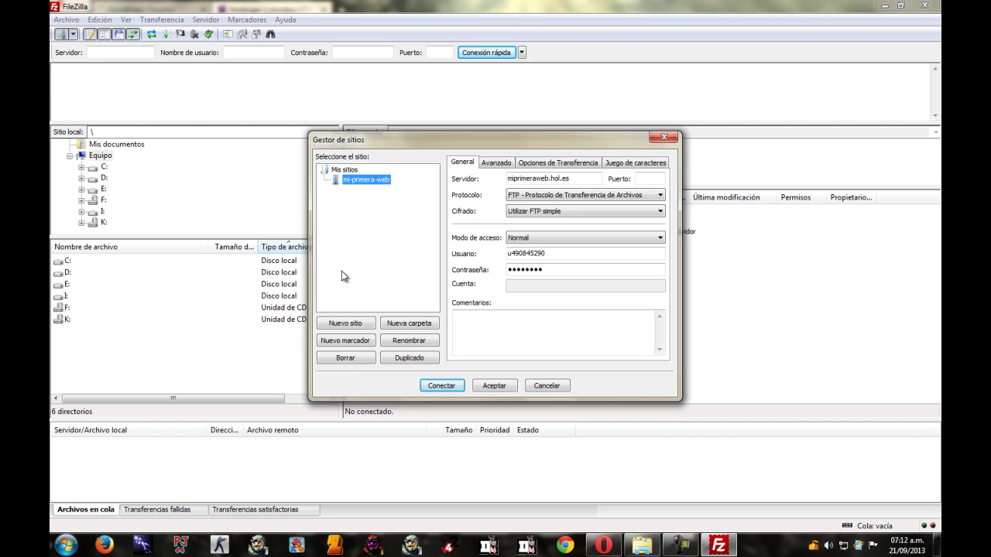
# Delete the mi-primera-web site and create a new site named miprimersitiowordpress.
pyautogui.click(351, 358)
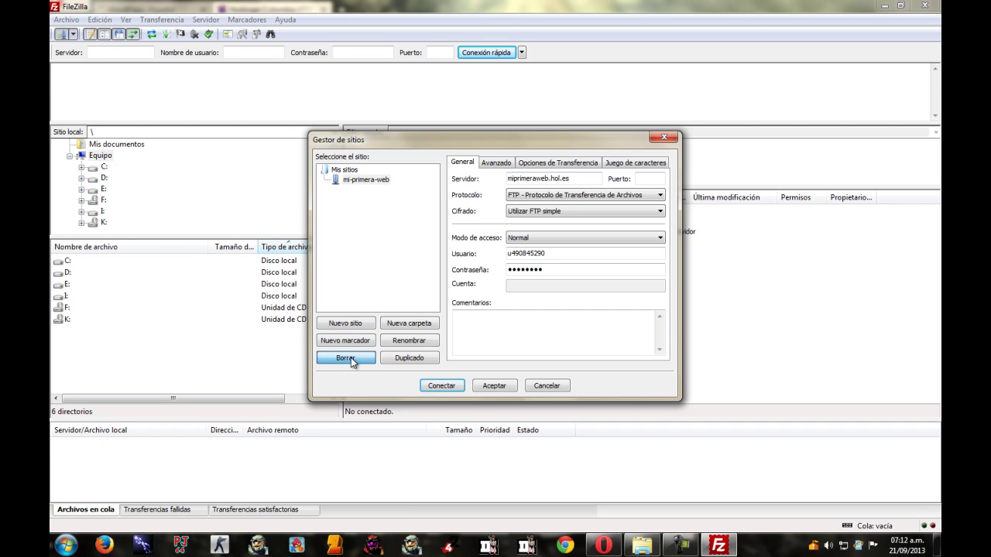
pyautogui.click(479, 295)
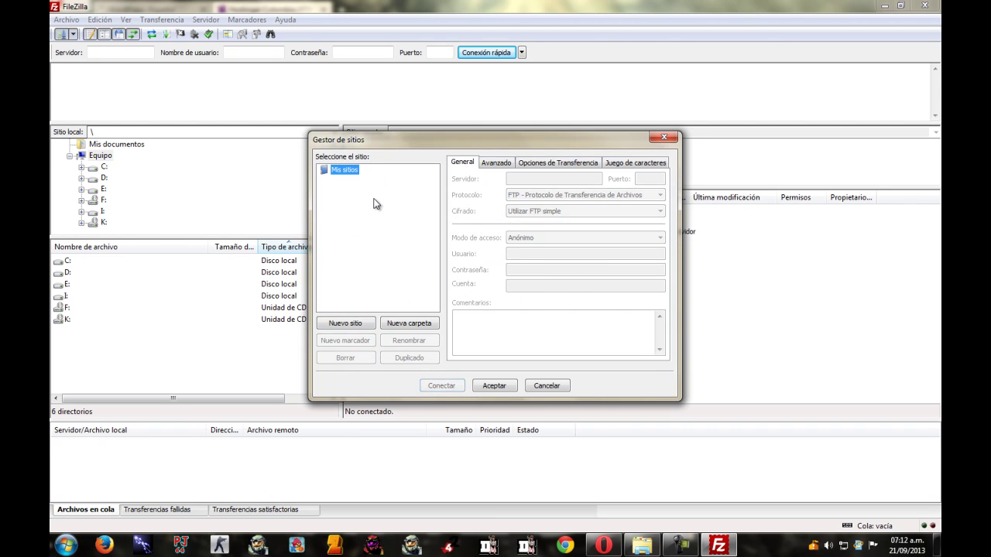
pyautogui.click(345, 325)
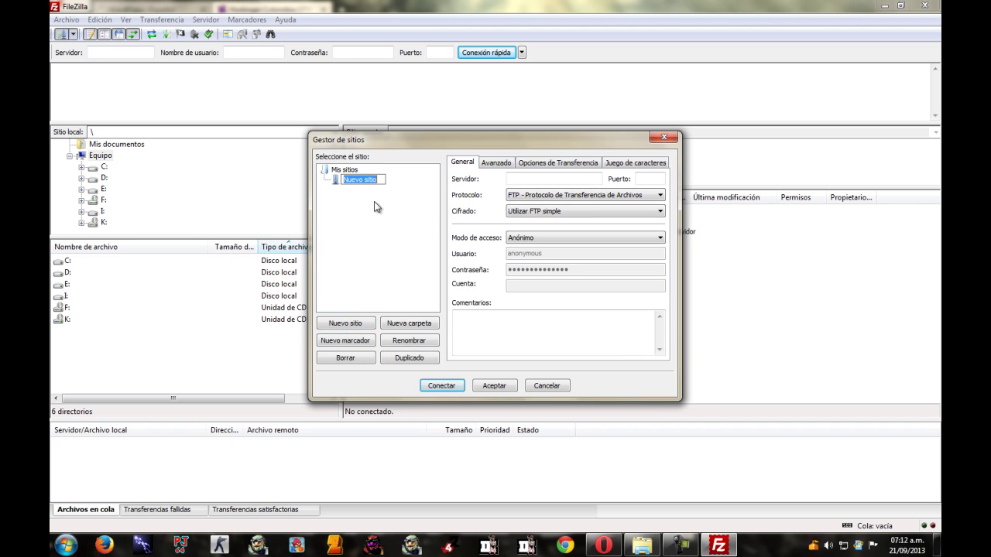
pyautogui.write('miprimersitiowordpress')
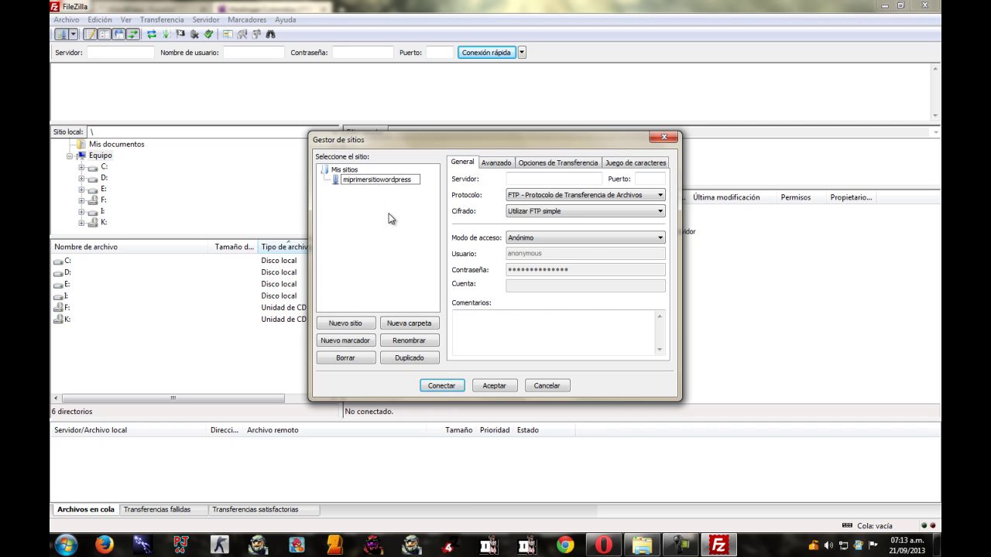
pyautogui.press('Return')
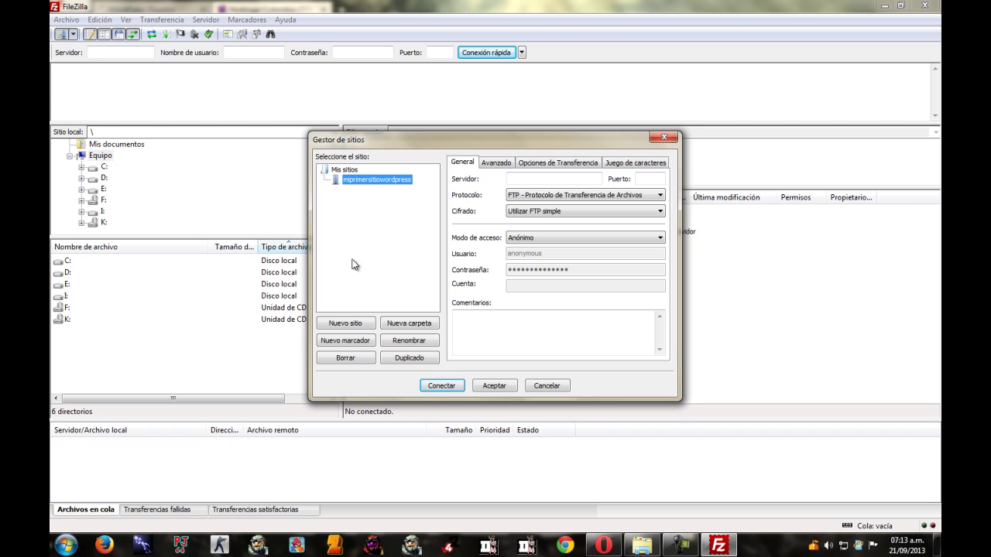
# Open the Hostinger FTP host link ftp://misitiowordpress.hol.es in a new Opera tab.
pyautogui.click(516, 178)
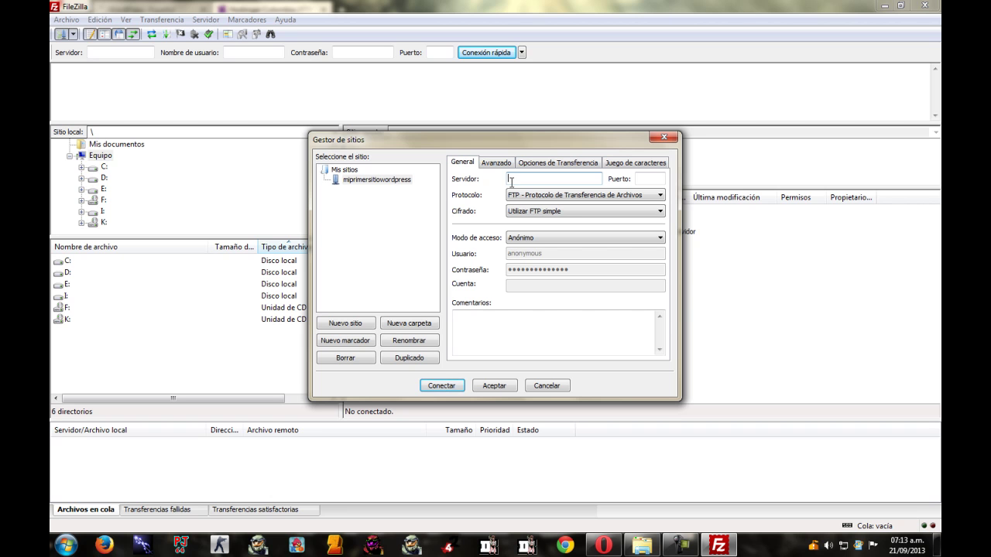
pyautogui.click(603, 544)
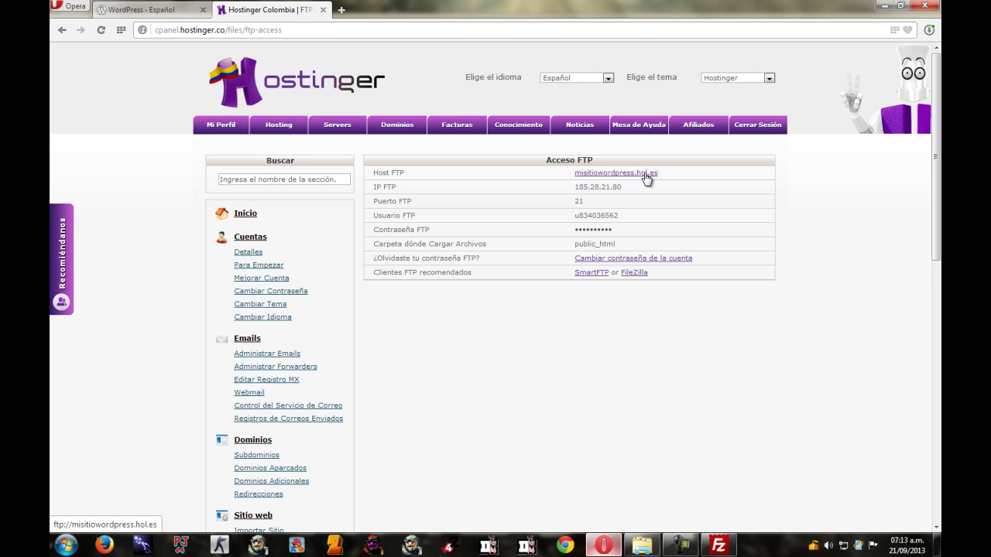
pyautogui.click(645, 173)
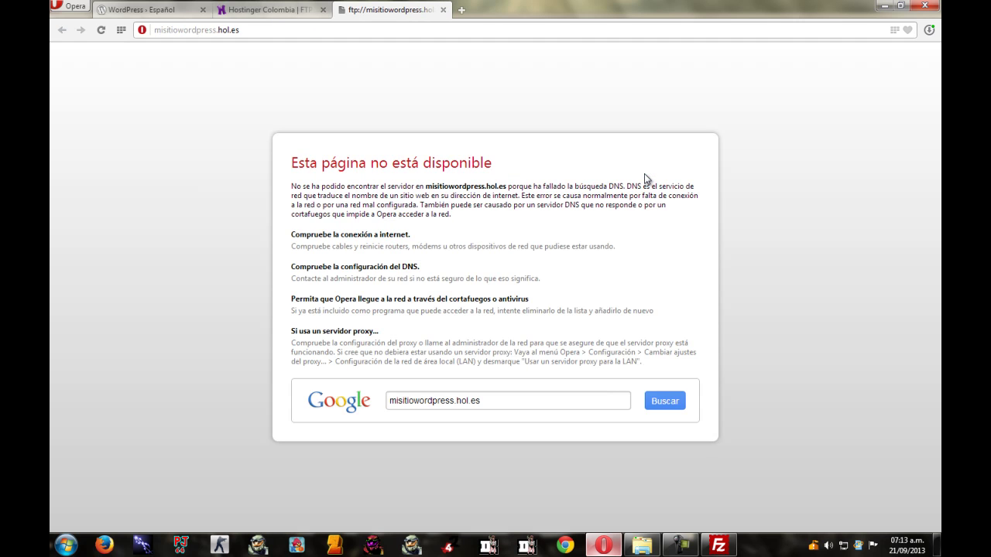
# Copy the ftp://misitiowordpress.hol.es address and compare it against the FTP access page.
pyautogui.click(227, 33)
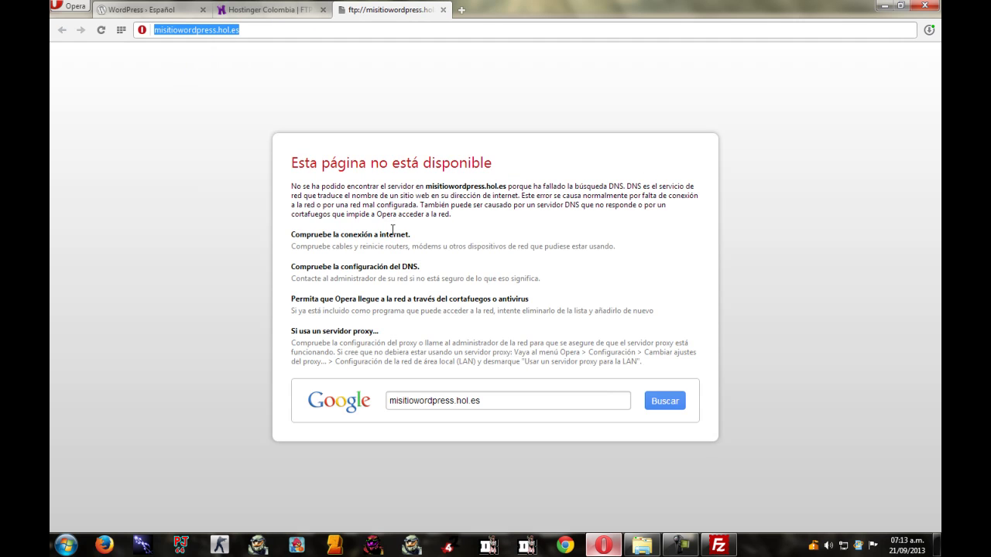
pyautogui.rightClick(188, 31)
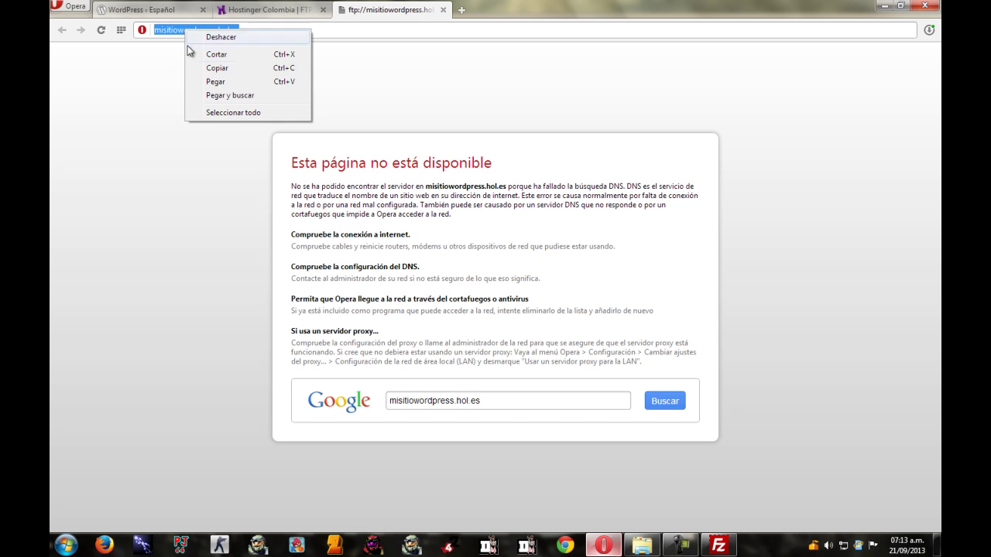
pyautogui.click(220, 69)
pyautogui.click(261, 12)
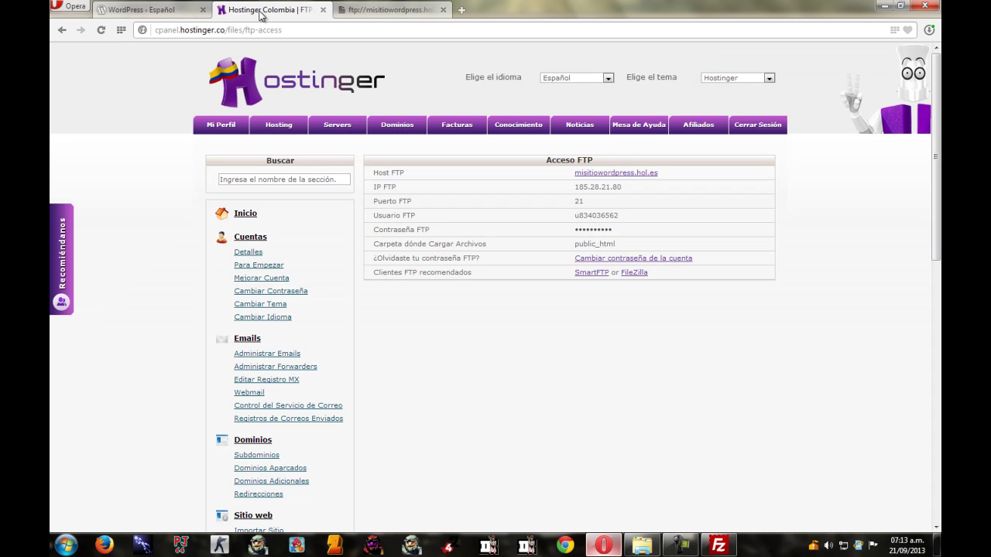
pyautogui.click(387, 10)
pyautogui.click(274, 9)
pyautogui.click(372, 9)
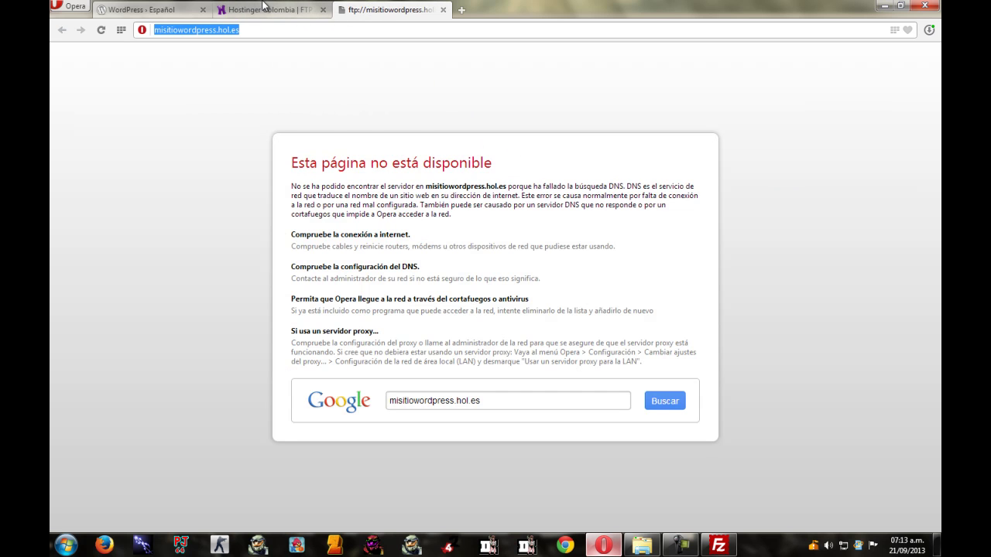
pyautogui.click(263, 8)
pyautogui.click(366, 10)
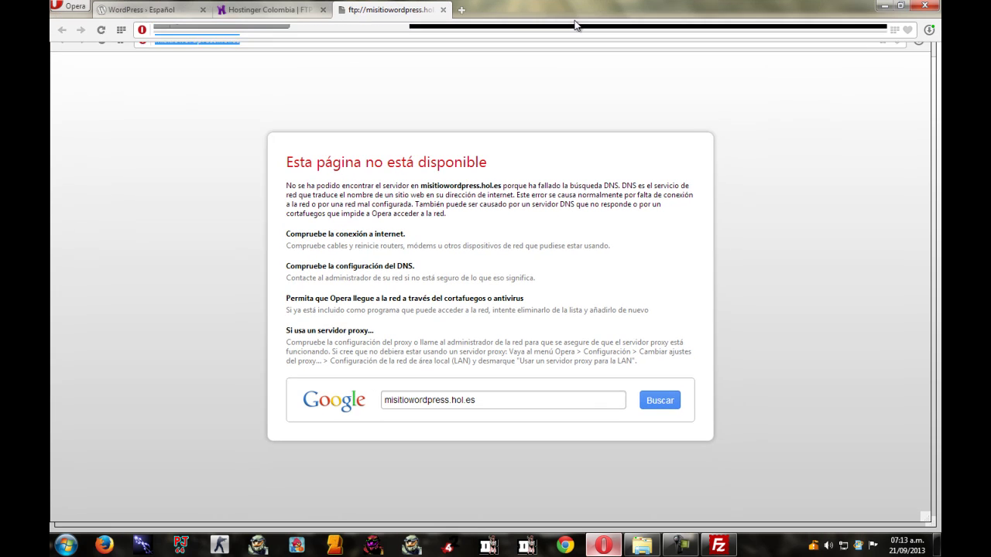
# Paste the FTP address into Servidor and strip the ftp:// prefix, leaving misitiowordpress.hol.es.
pyautogui.click(718, 545)
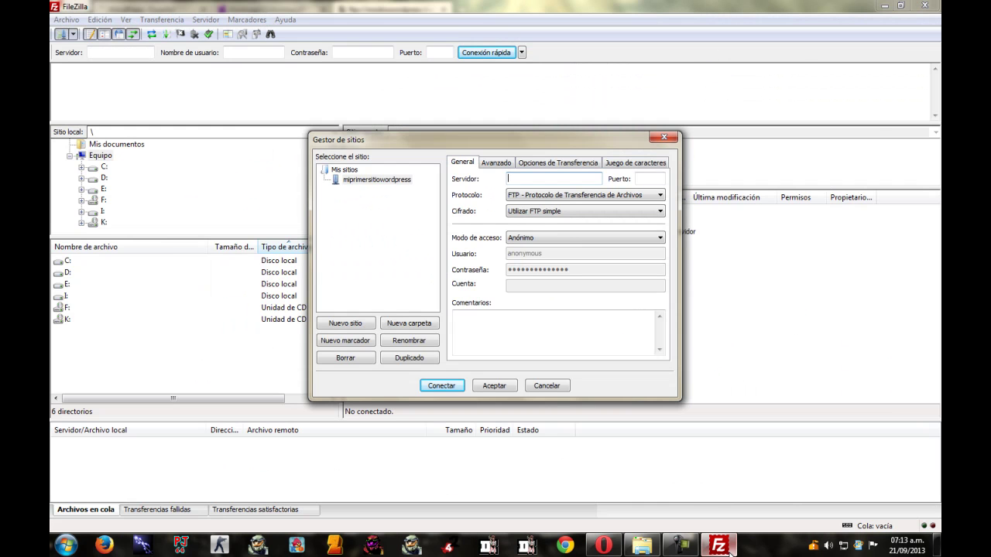
pyautogui.rightClick(534, 178)
pyautogui.click(569, 231)
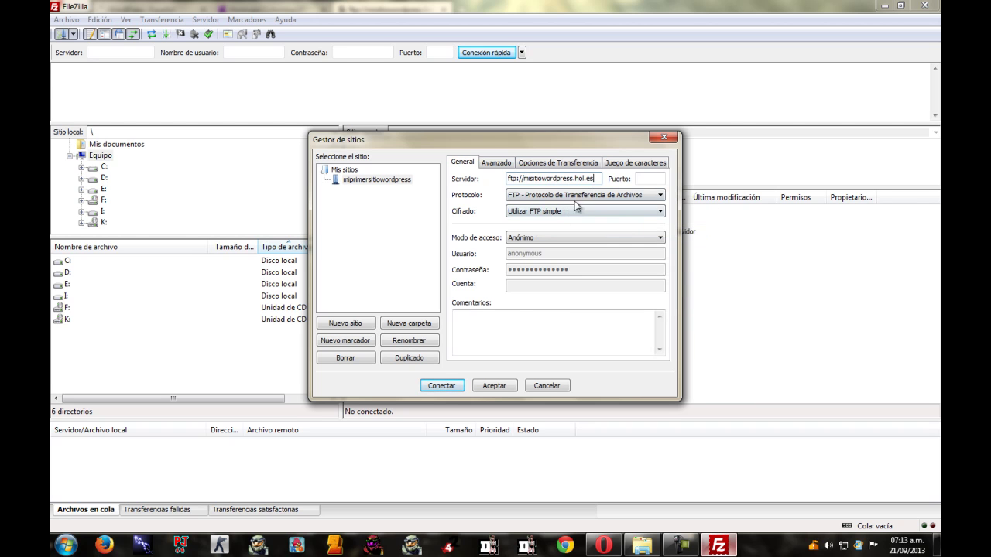
pyautogui.press('Tab')
pyautogui.press('Tab')
pyautogui.click(523, 179)
pyautogui.moveTo(523, 179); pyautogui.dragTo(472, 182)
pyautogui.press('BackSpace')
pyautogui.press('Tab')
pyautogui.press('Tab')
# Set the access mode to Normal and select the anonymous username.
pyautogui.click(642, 180)
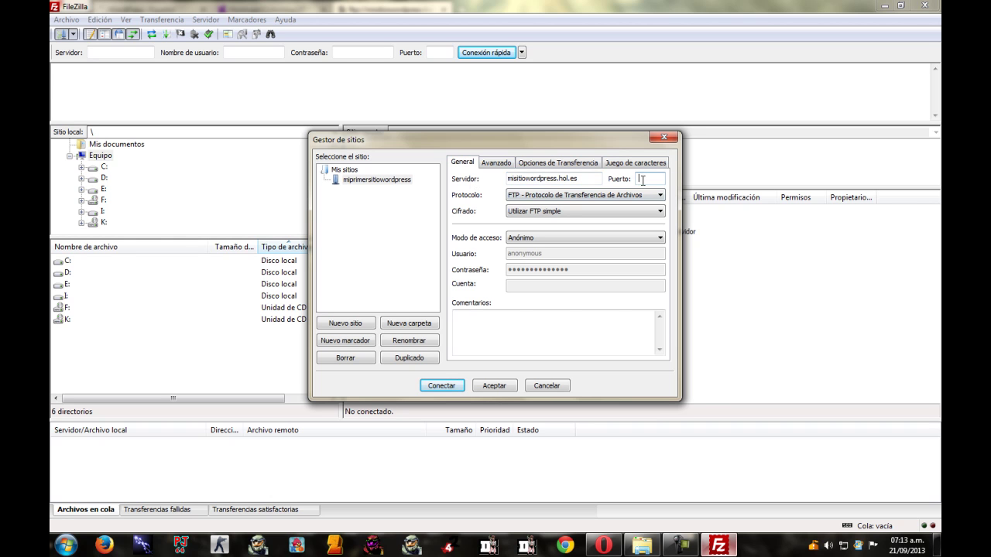
pyautogui.click(529, 240)
pyautogui.click(530, 256)
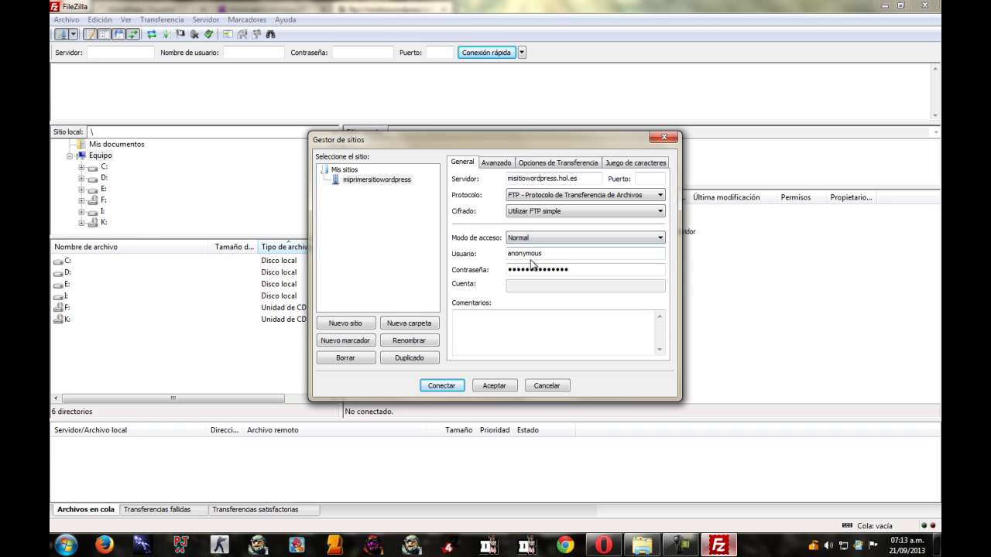
pyautogui.moveTo(557, 257); pyautogui.dragTo(452, 256)
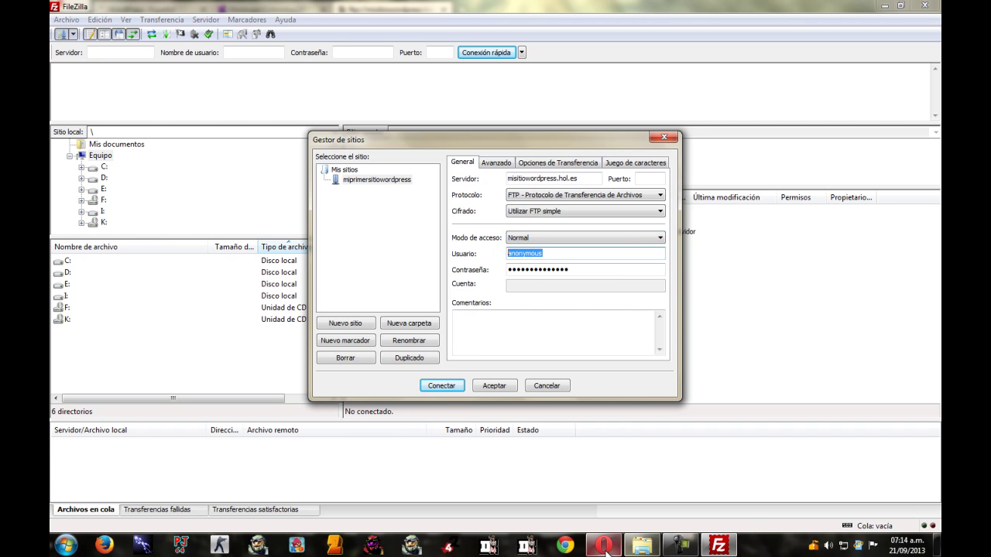
pyautogui.click(604, 545)
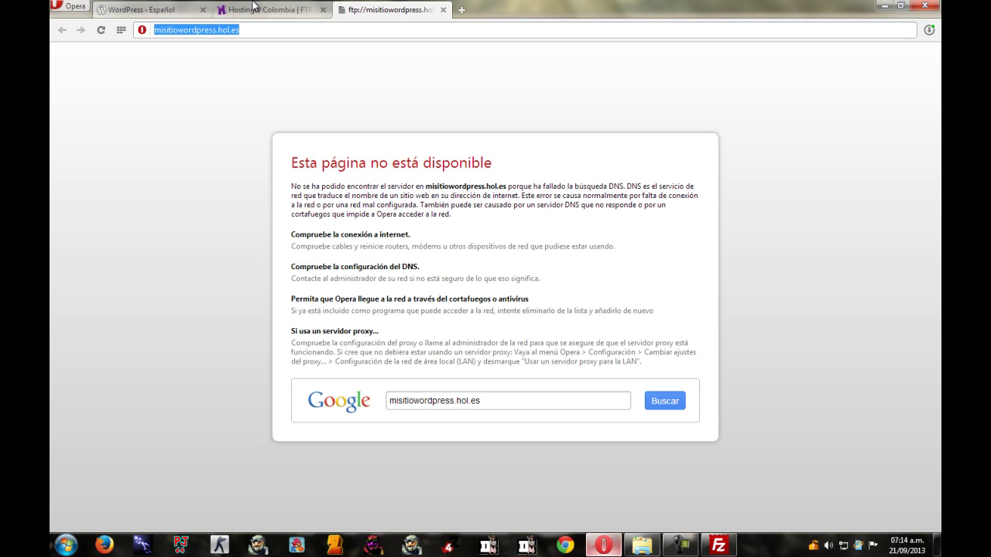
# Close the failed ftp:// tab and copy the Usuario FTP value from Hostinger.
pyautogui.click(442, 10)
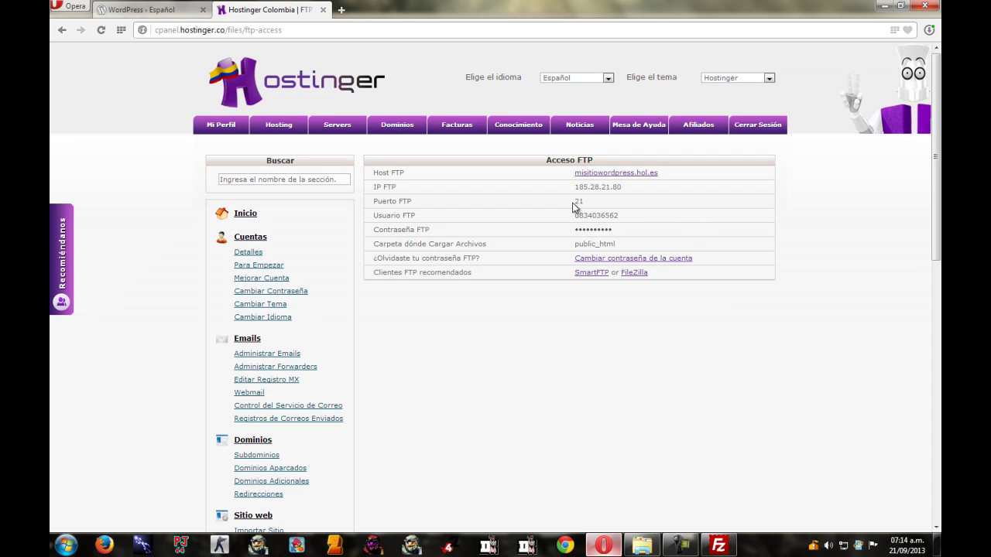
pyautogui.moveTo(576, 216); pyautogui.dragTo(625, 221)
pyautogui.rightClick(607, 219)
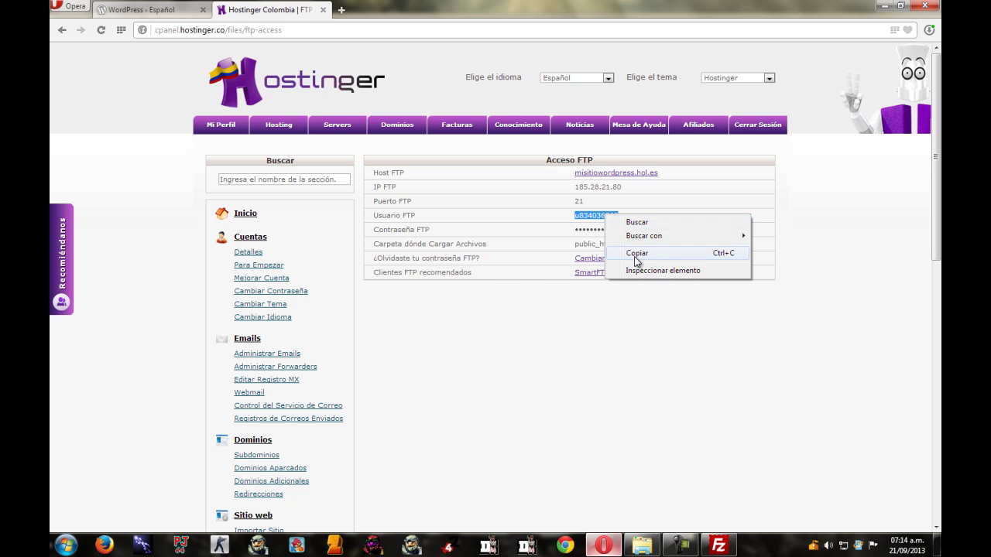
pyautogui.click(638, 257)
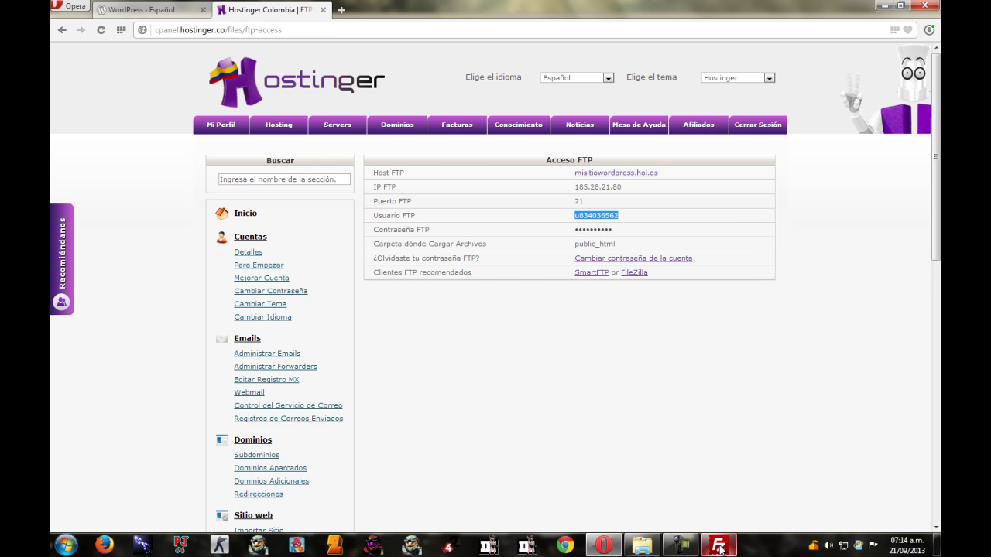
pyautogui.click(719, 546)
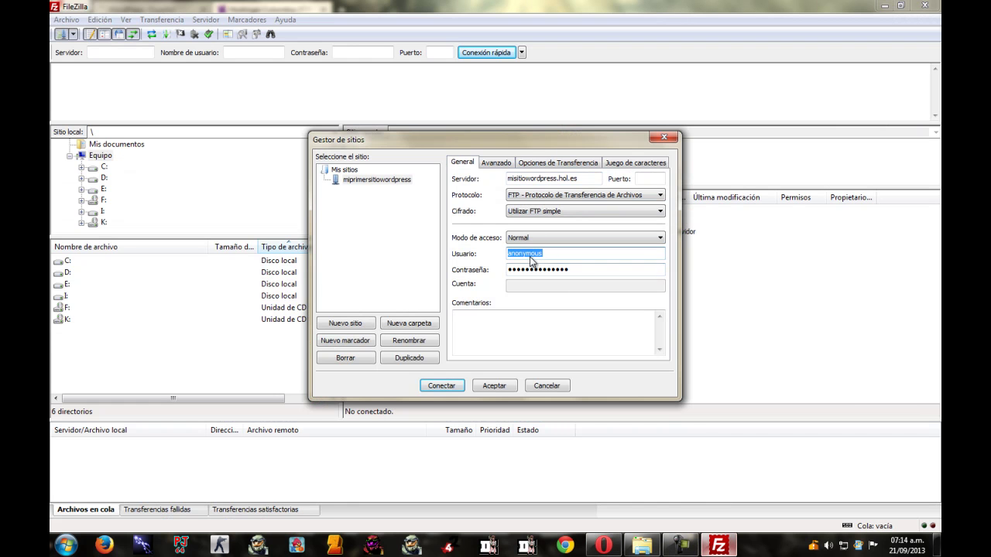
# Paste the FTP username over anonymous and enter the account password.
pyautogui.rightClick(532, 260)
pyautogui.click(560, 314)
pyautogui.moveTo(581, 270); pyautogui.dragTo(382, 279)
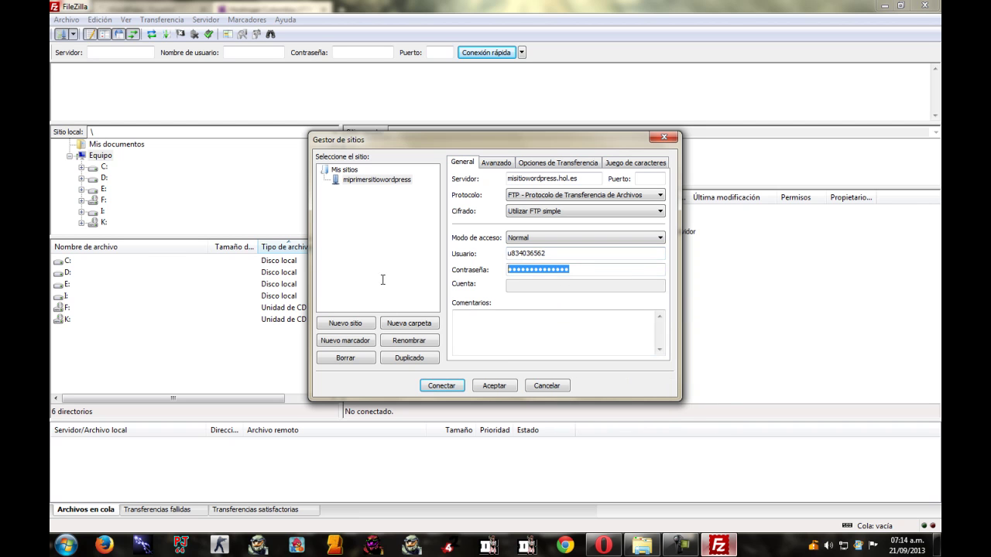
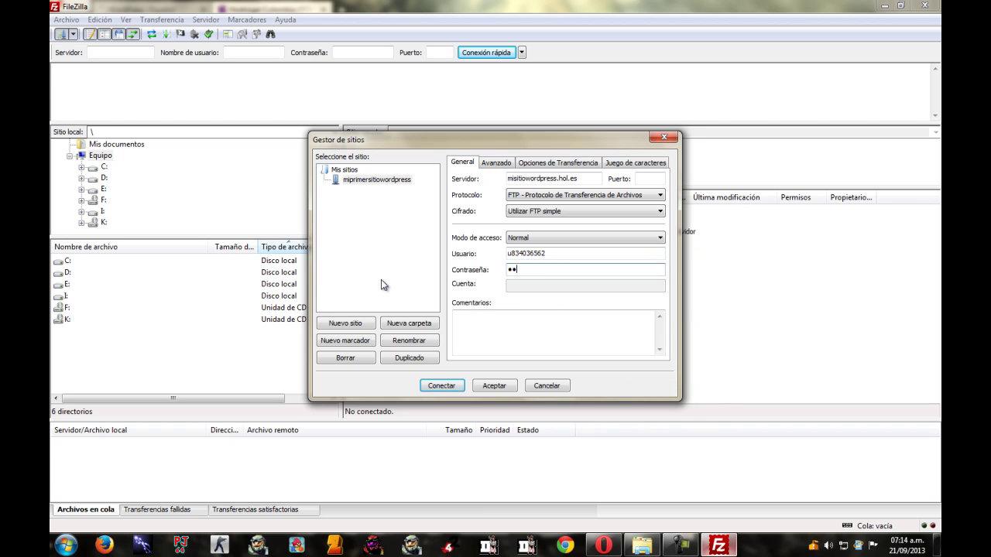
pyautogui.hotkey('ctrl', 'a')
pyautogui.press('BackSpace')
# Connect to the site and view public_html, which contains only default.php.
pyautogui.click(450, 387)
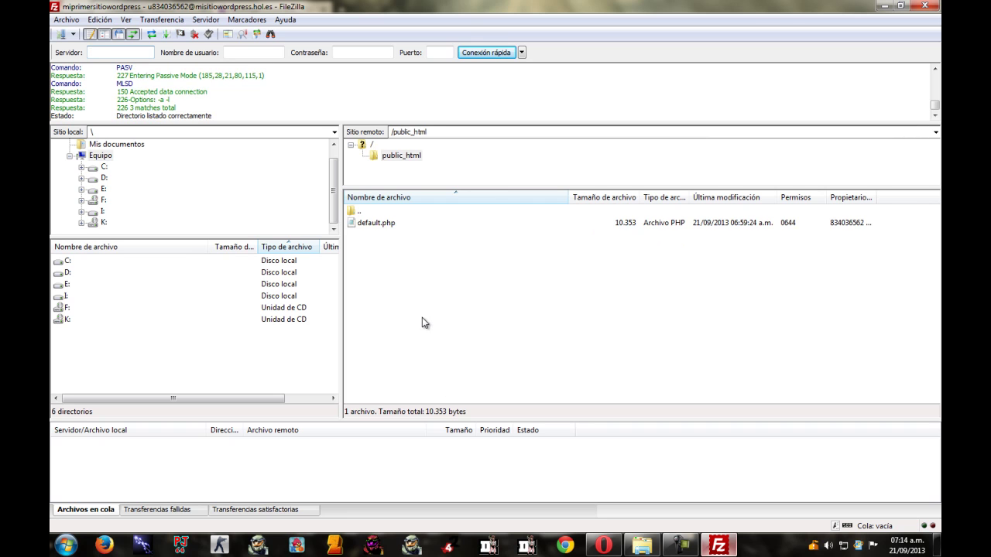
pyautogui.click(378, 223)
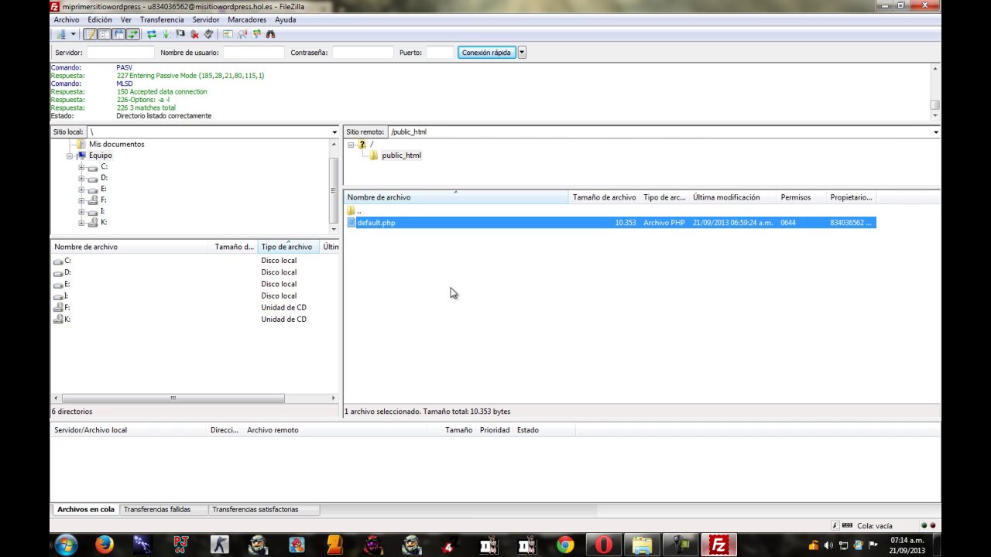
pyautogui.click(401, 255)
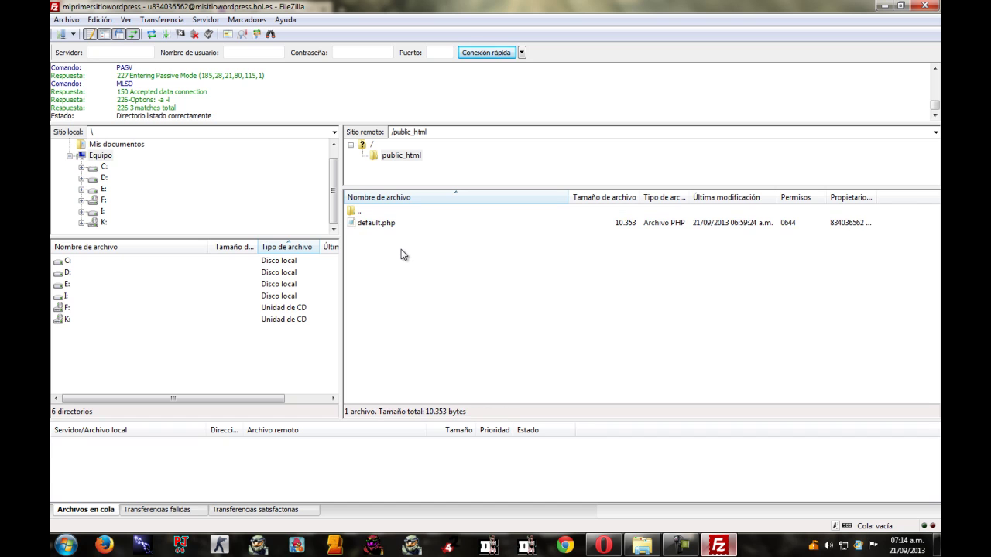
pyautogui.click(604, 545)
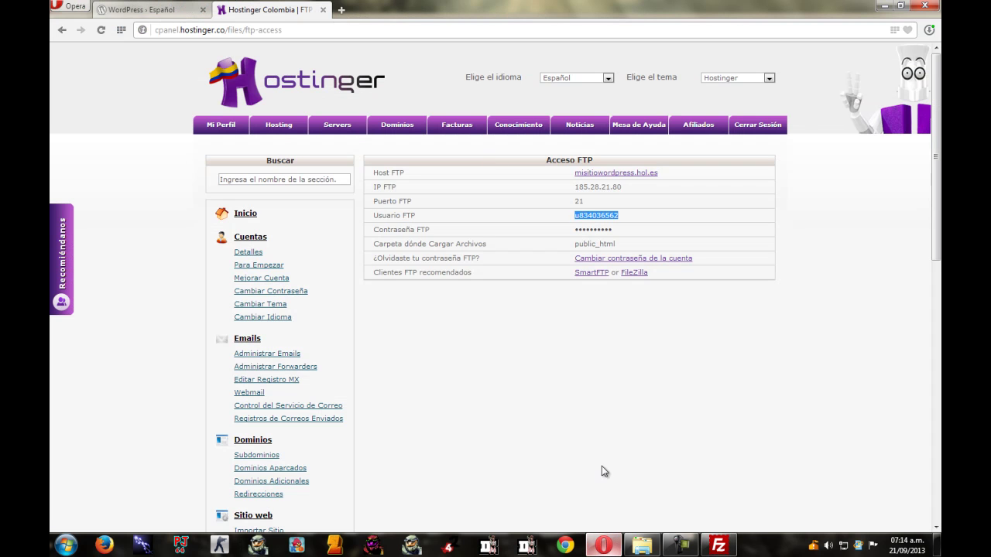
# Load misitiowordpress.hol.es in a new Opera tab, which shows a page-not-available error.
pyautogui.click(341, 11)
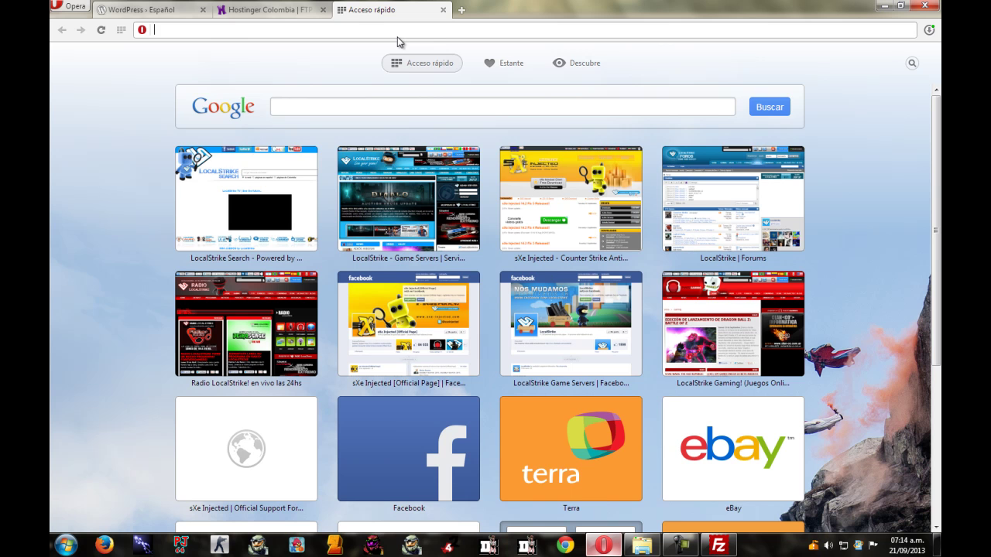
pyautogui.write('misitio')
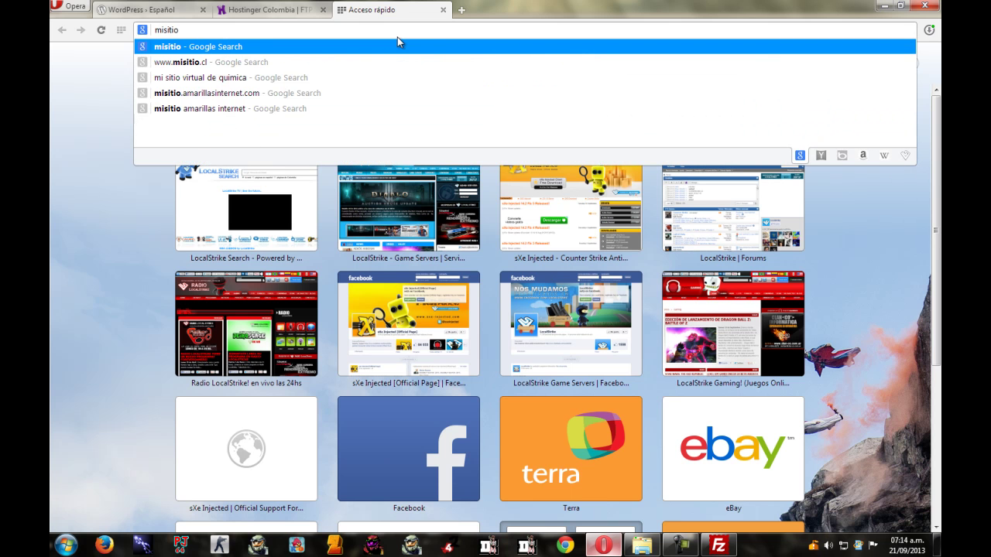
pyautogui.write('wordpre')
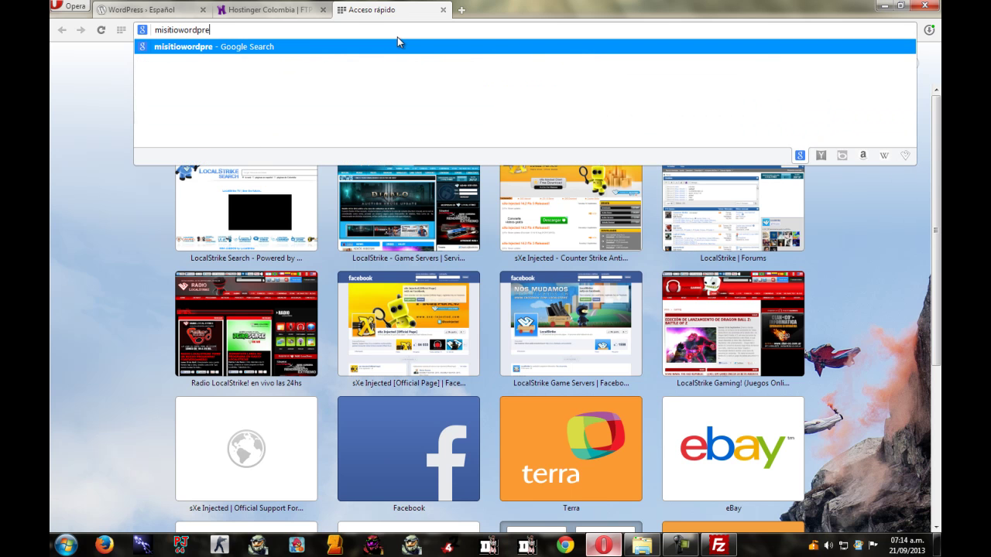
pyautogui.write('ss.hol.es')
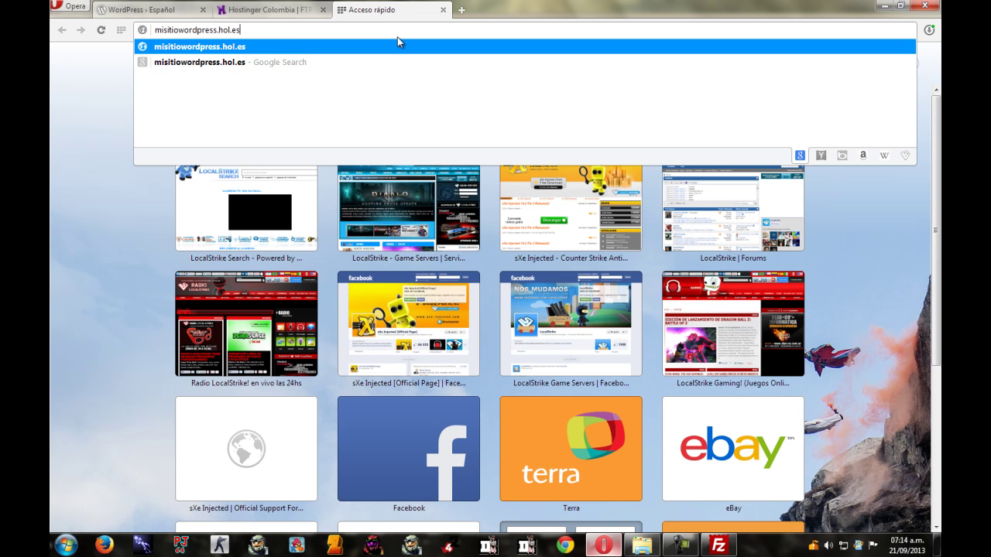
pyautogui.press('Return')
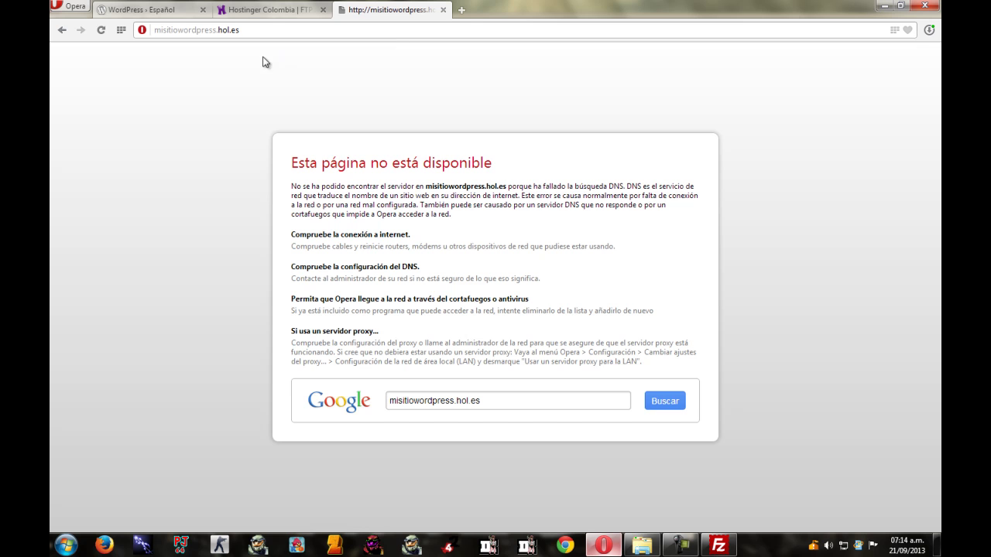
pyautogui.click(251, 32)
pyautogui.press('Return')
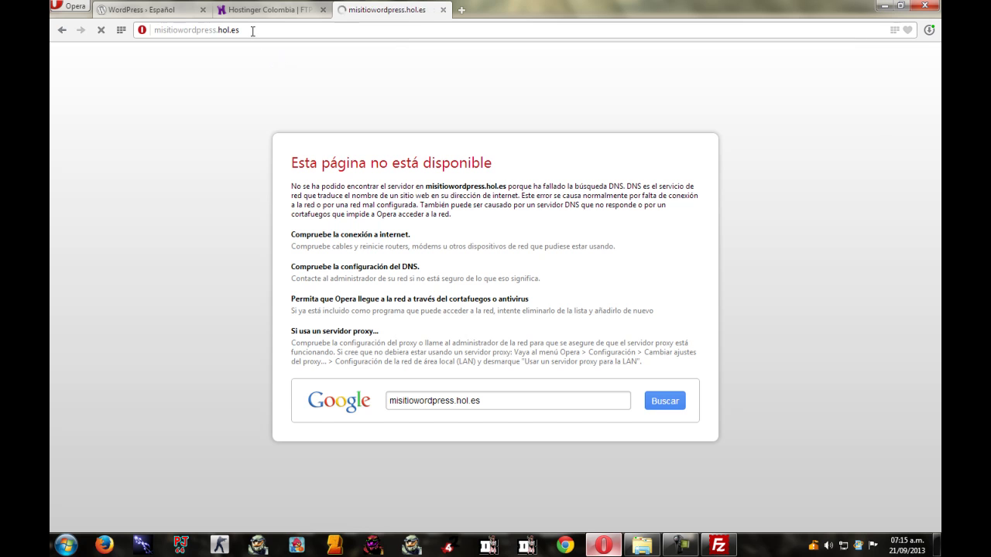
pyautogui.click(251, 31)
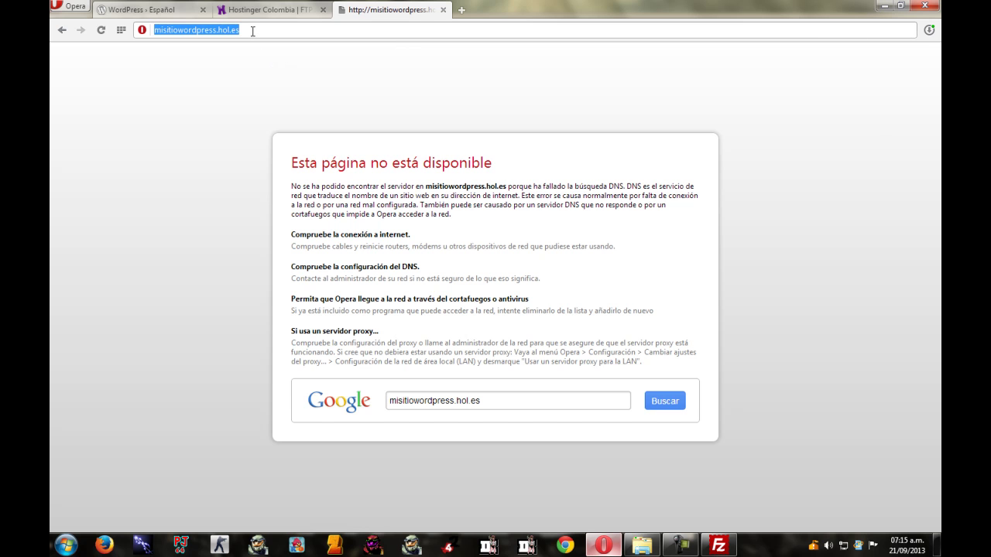
pyautogui.moveTo(255, 29); pyautogui.dragTo(93, 30)
pyautogui.click(90, 29)
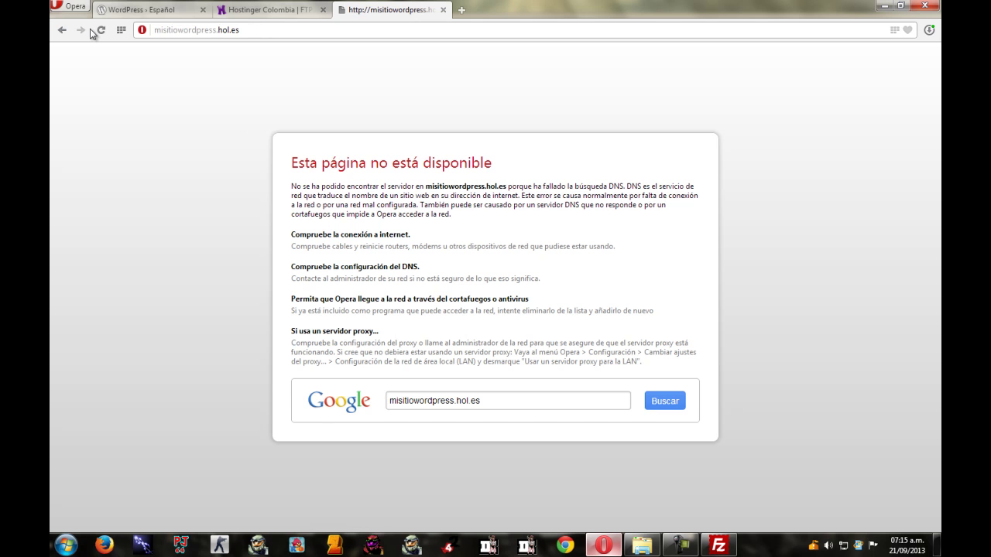
# Recheck the error page behind FileZilla, then bring FileZilla back to the front.
pyautogui.click(718, 546)
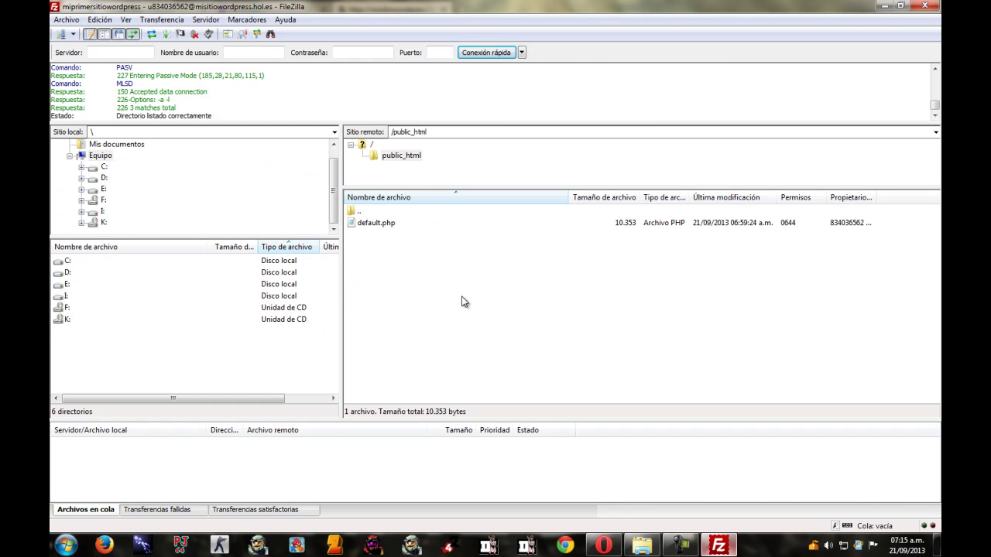
pyautogui.click(884, 6)
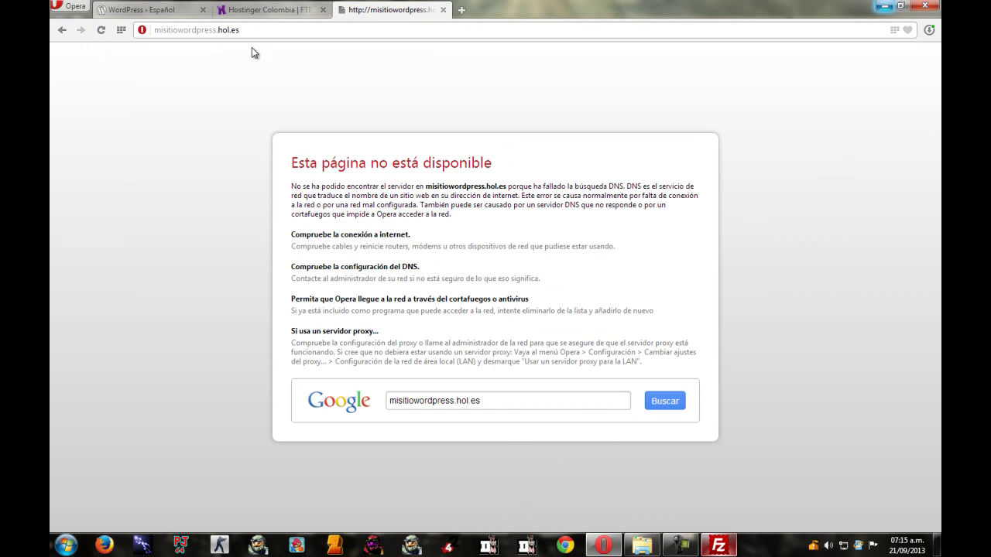
pyautogui.click(167, 32)
pyautogui.click(243, 31)
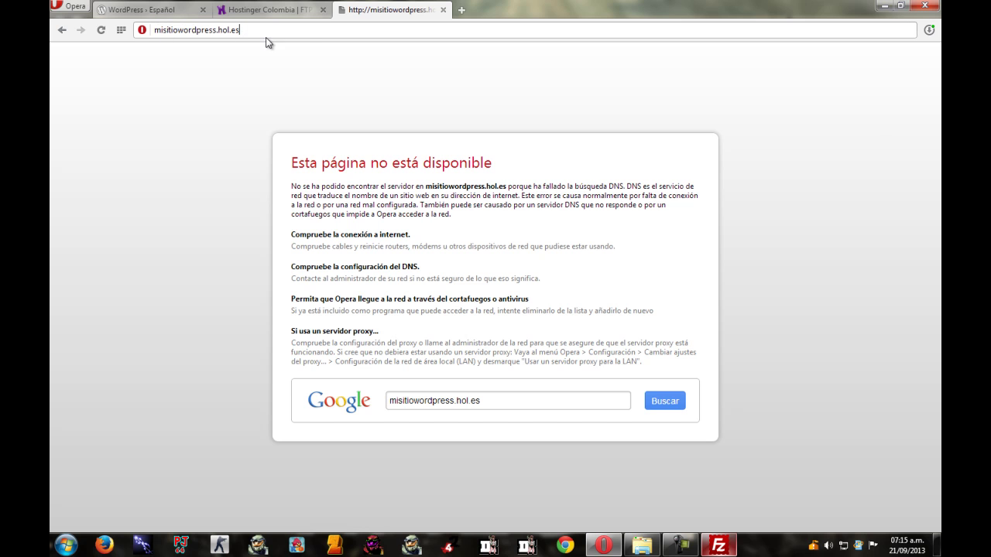
pyautogui.click(718, 545)
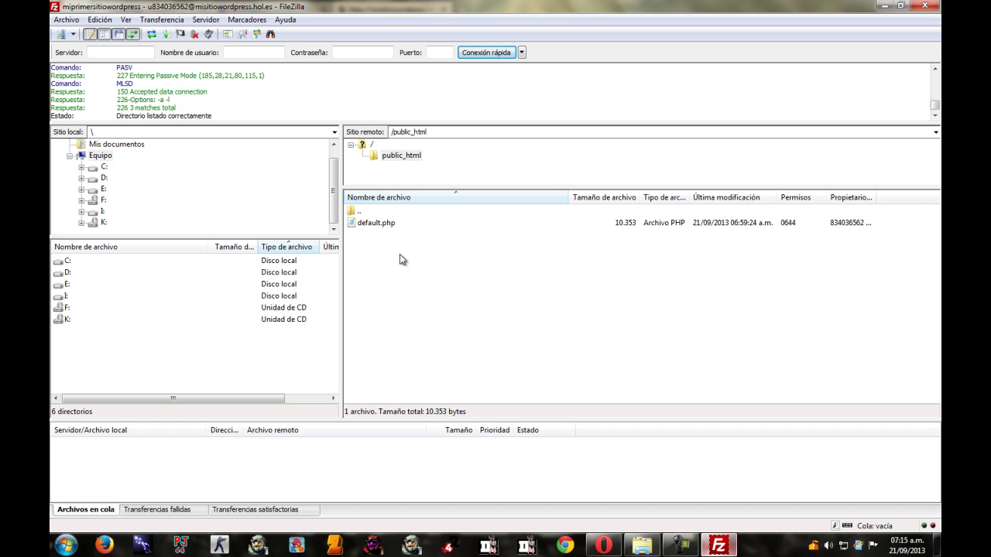
# Delete default.php from the remote public_html folder, confirming with Sí.
pyautogui.click(381, 223)
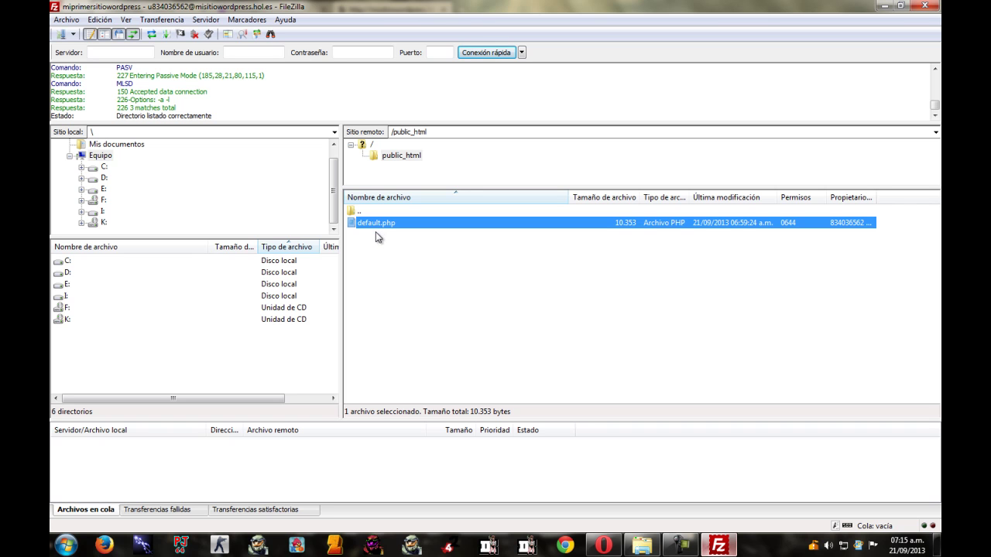
pyautogui.click(405, 284)
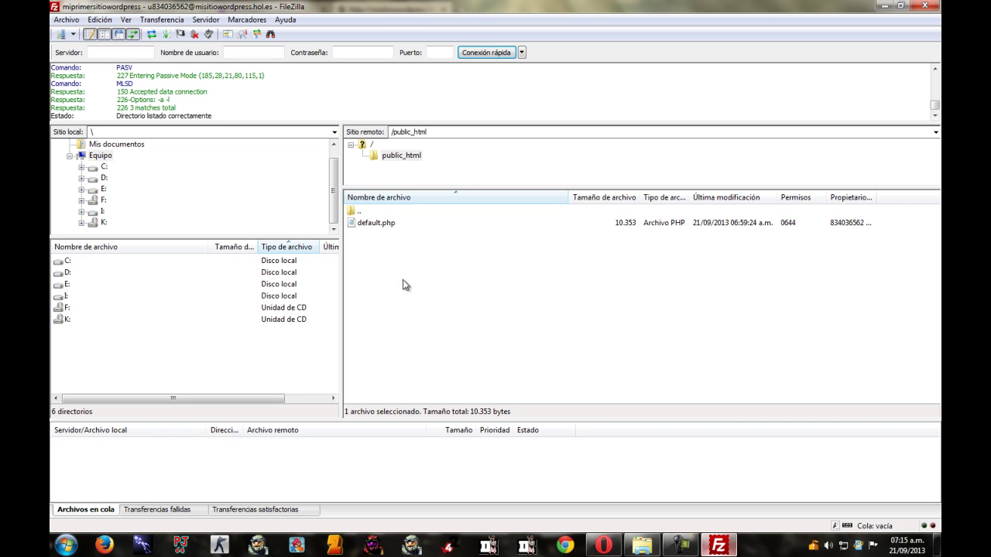
pyautogui.click(379, 228)
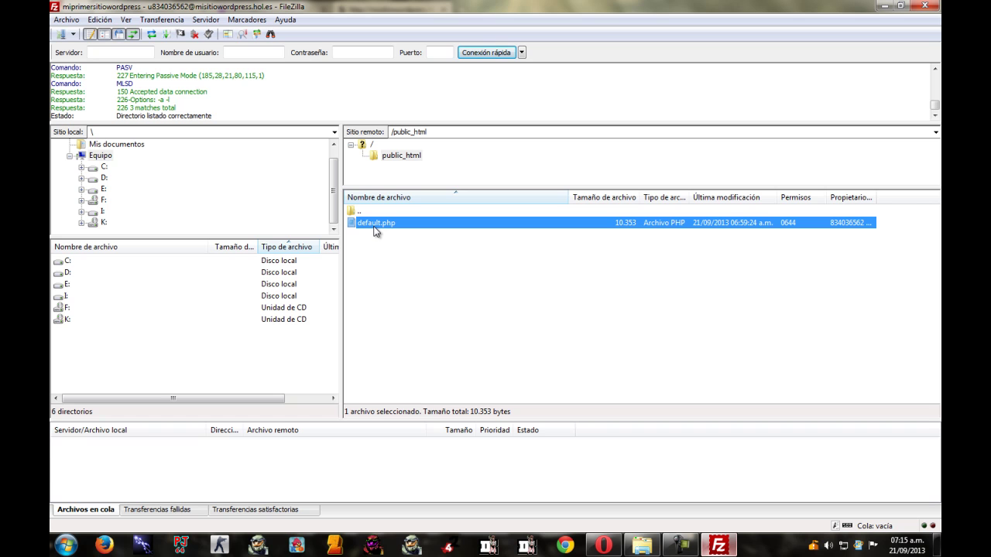
pyautogui.press('Delete')
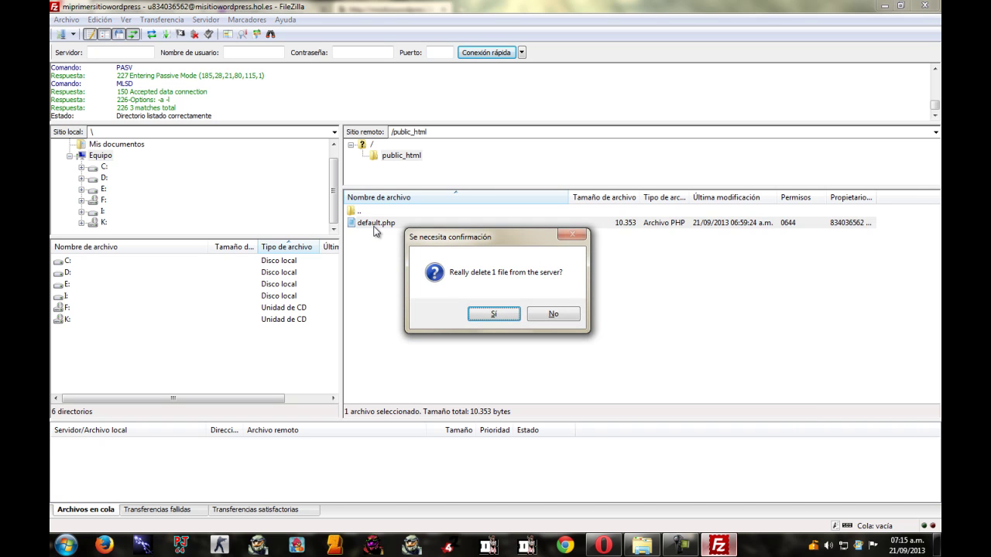
pyautogui.click(491, 315)
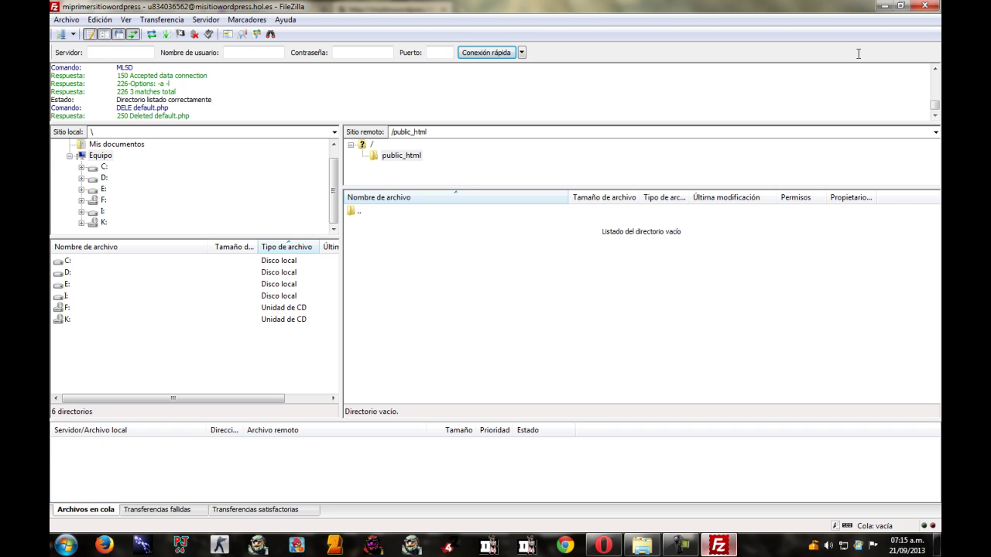
# Close the unavailable-site tab and highlight WordPress step 4 about uploading everything to the server.
pyautogui.click(603, 546)
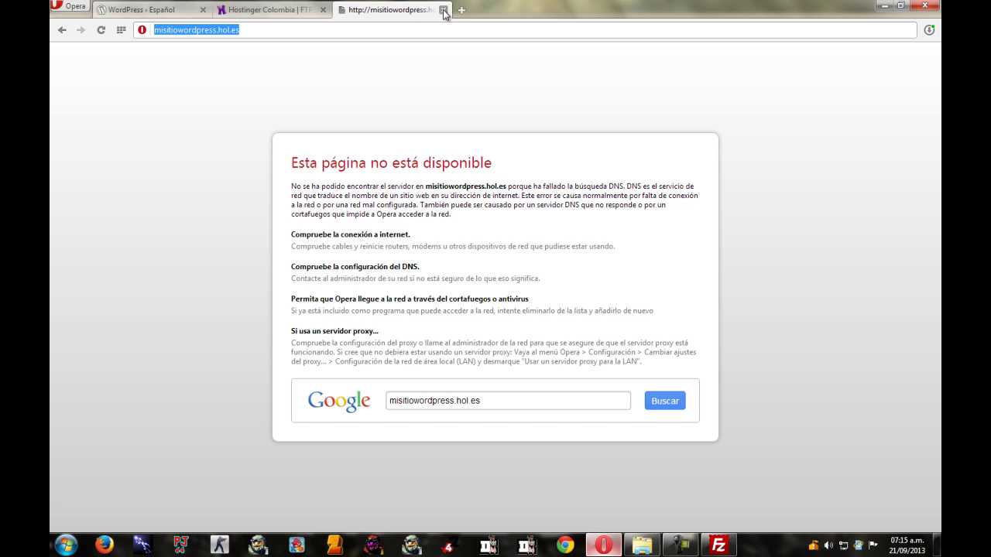
pyautogui.click(439, 10)
pyautogui.click(151, 8)
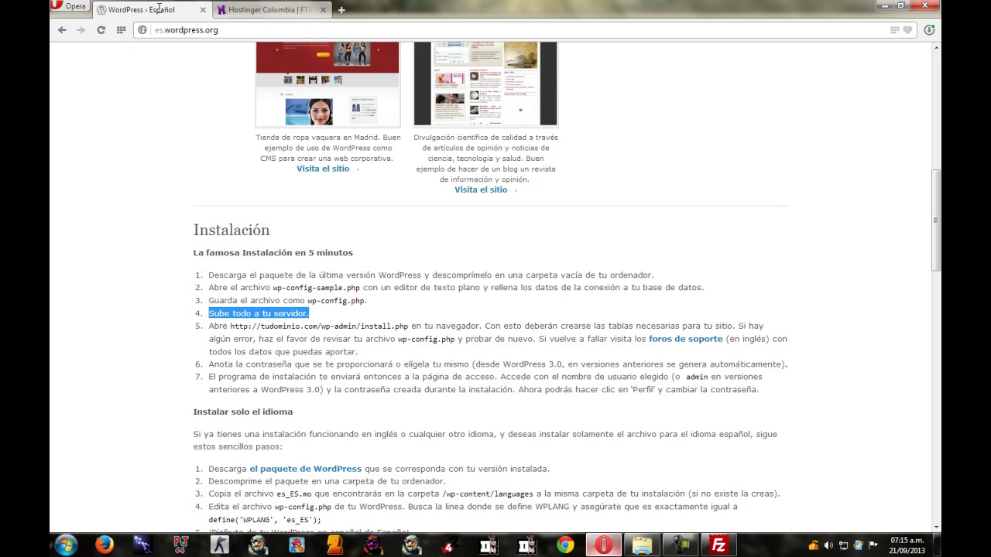
pyautogui.click(713, 225)
pyautogui.moveTo(193, 314); pyautogui.dragTo(311, 314)
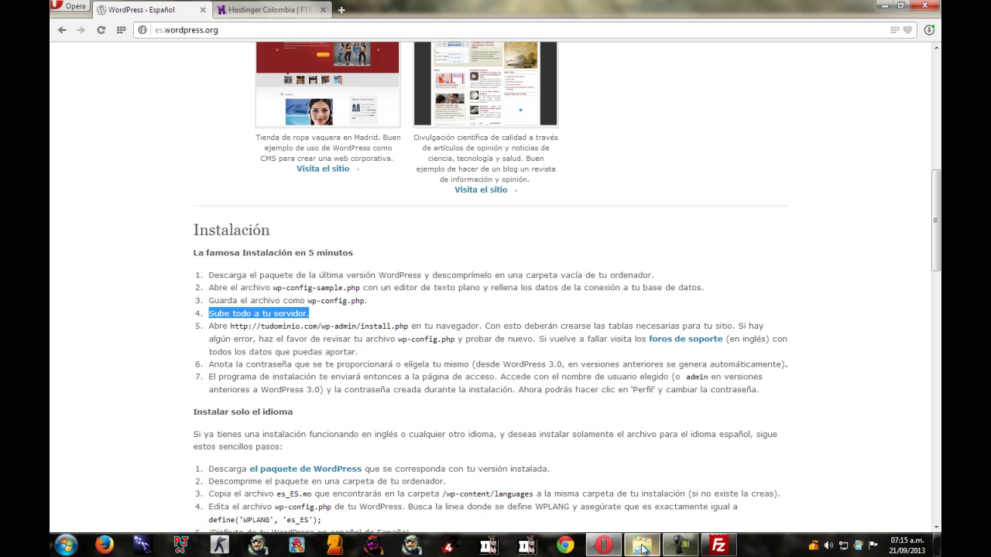
# Select all 21 items in the local E:\Hosting-Wordpress\wordpress folder.
pyautogui.click(642, 545)
pyautogui.click(321, 444)
pyautogui.moveTo(312, 376); pyautogui.dragTo(91, 4)
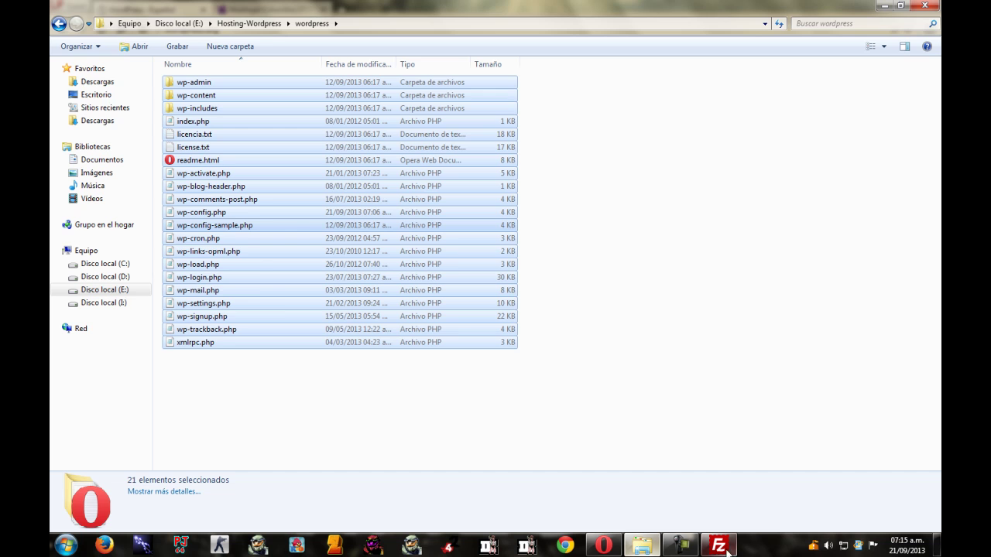
pyautogui.click(719, 545)
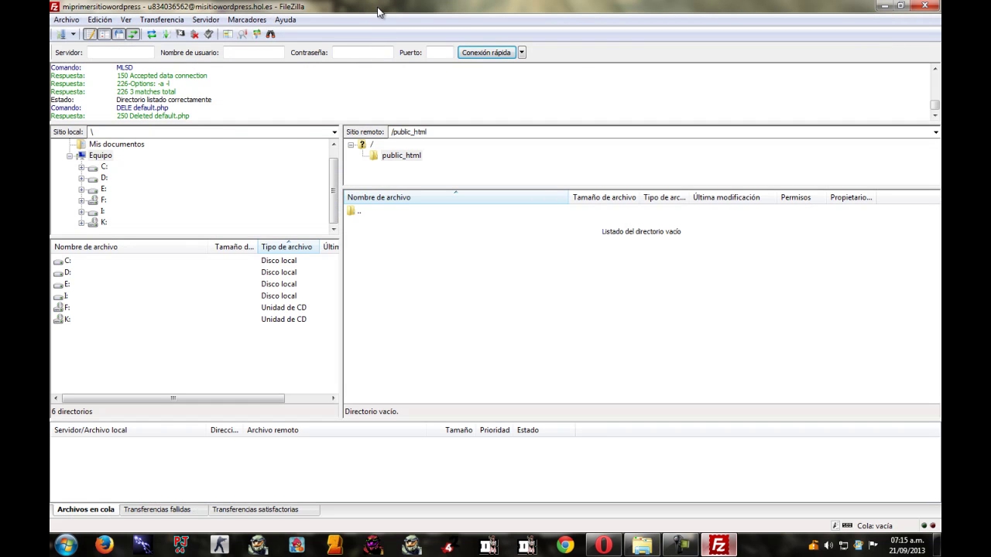
# Drag the selected WordPress files into FileZilla's public_html folder to upload them.
pyautogui.moveTo(387, 15); pyautogui.dragTo(677, 42)
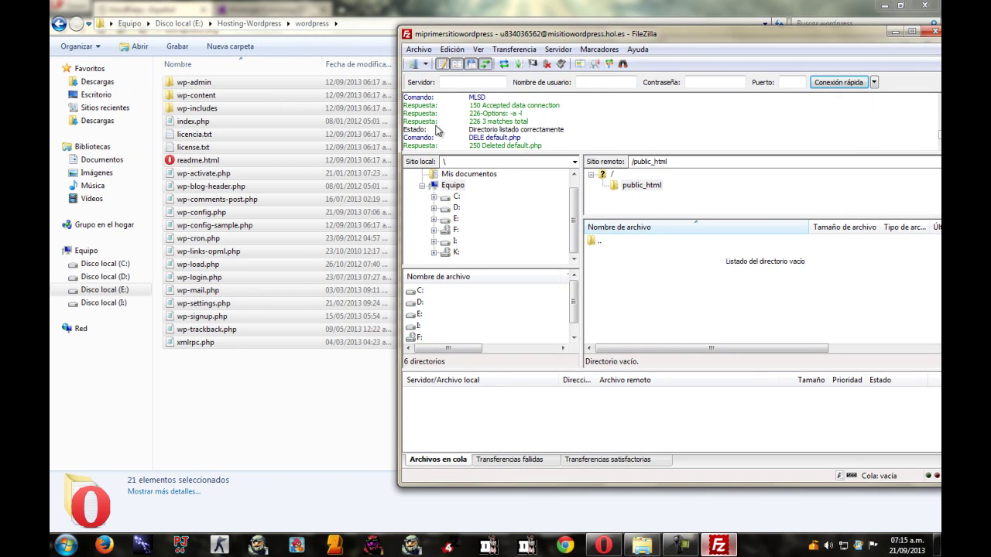
pyautogui.moveTo(223, 81); pyautogui.dragTo(672, 278)
pyautogui.moveTo(672, 277); pyautogui.dragTo(673, 277)
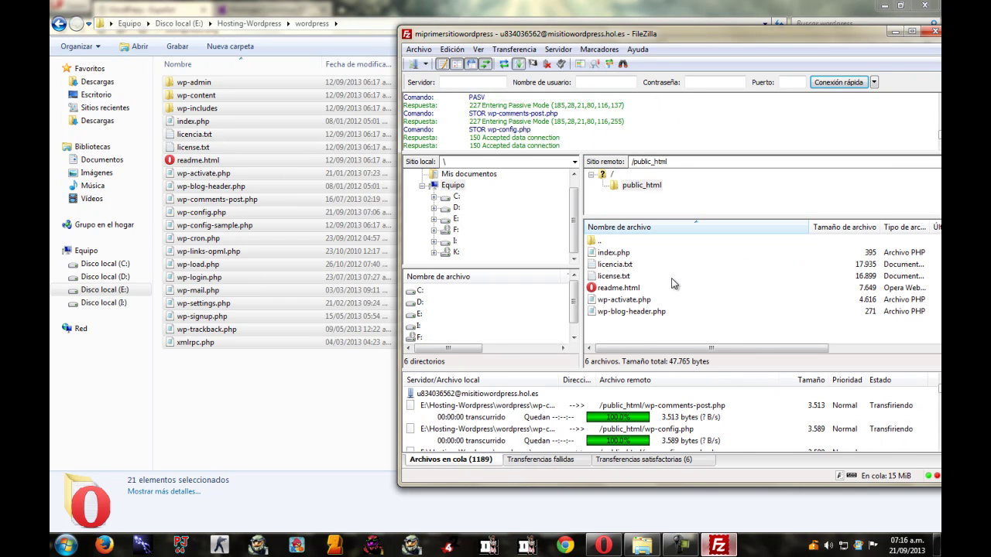
pyautogui.doubleClick(722, 34)
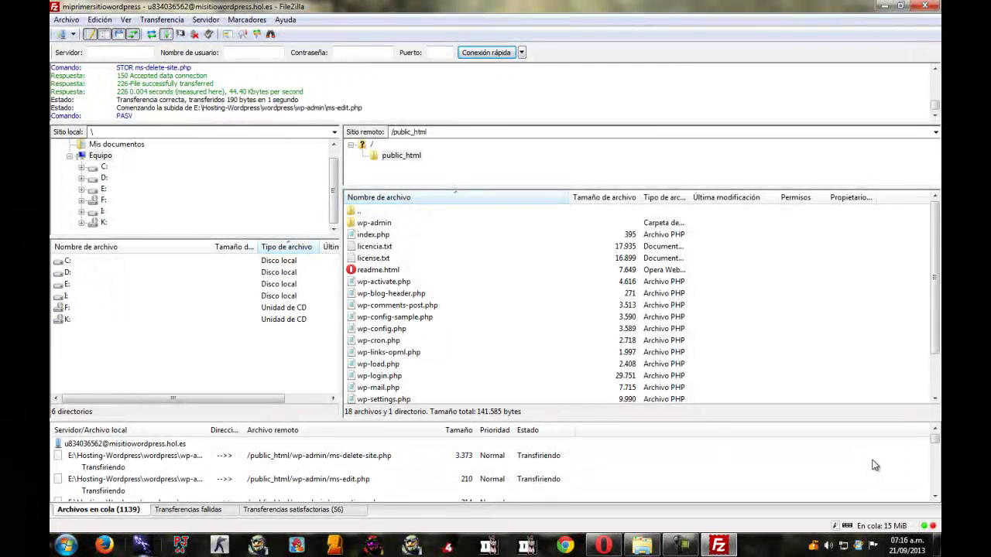
# Confirm the 1195 successful transfers and empty queue, then minimize FileZilla.
pyautogui.click(681, 546)
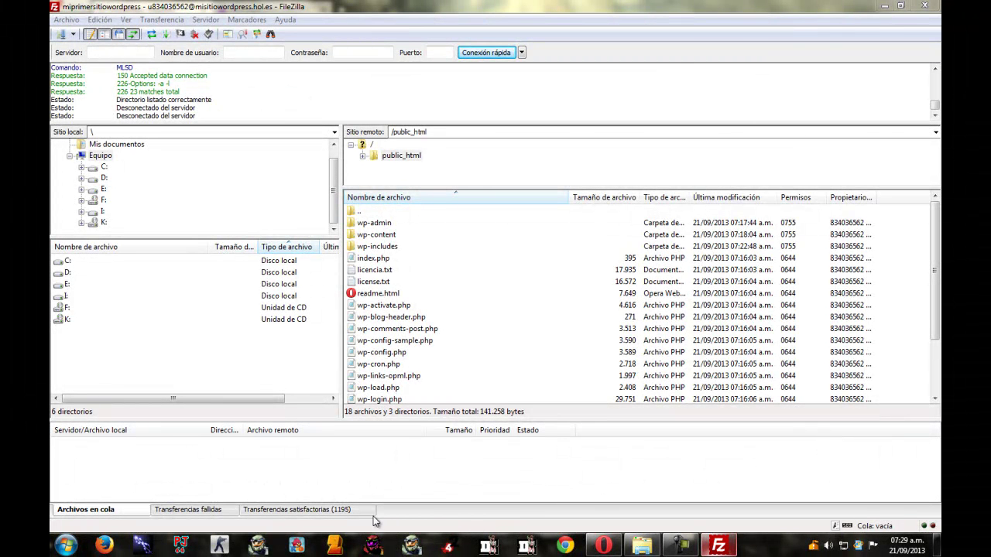
pyautogui.click(341, 511)
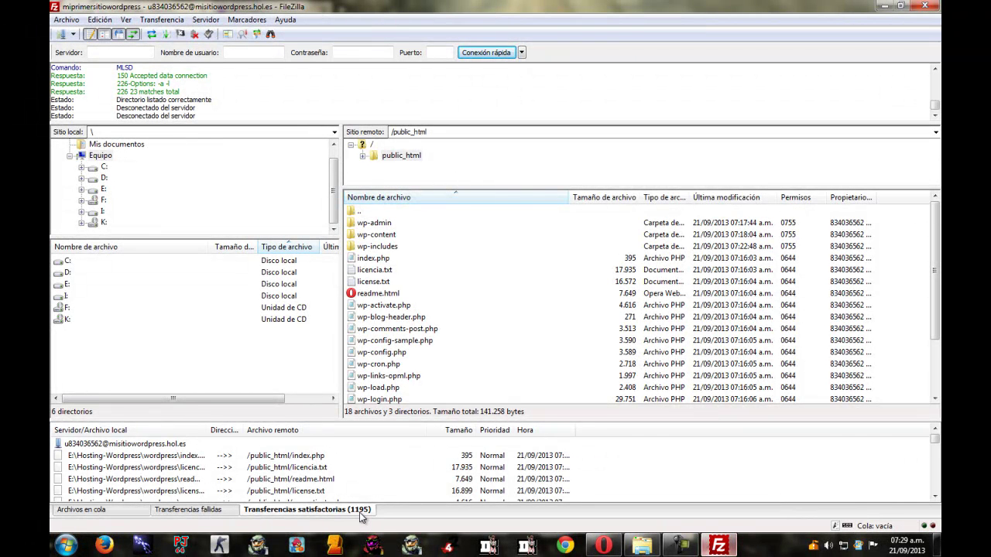
pyautogui.click(119, 514)
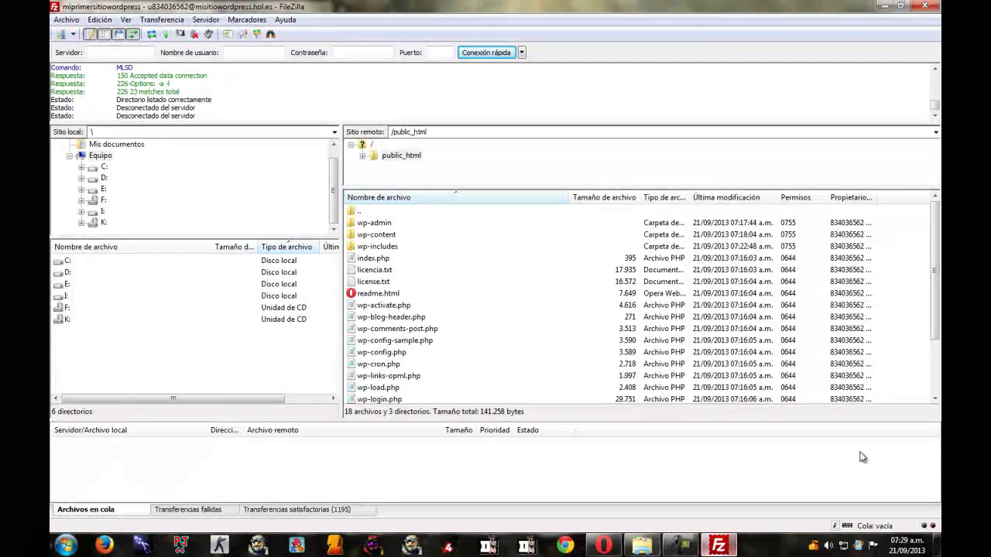
pyautogui.click(885, 5)
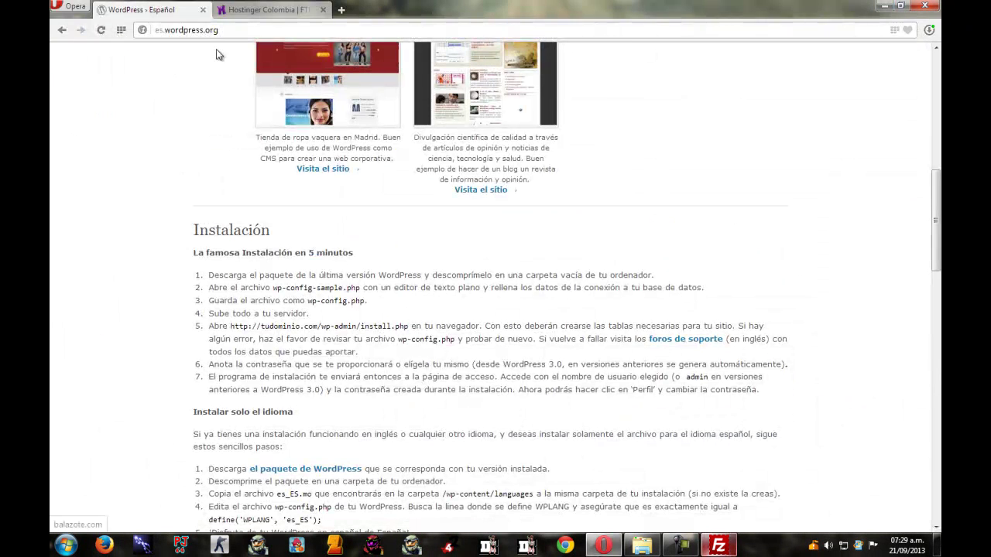
# Highlight the guide's upload step and the tudominio/wp-admin/install.php address.
pyautogui.scroll(-1, 198, 306)
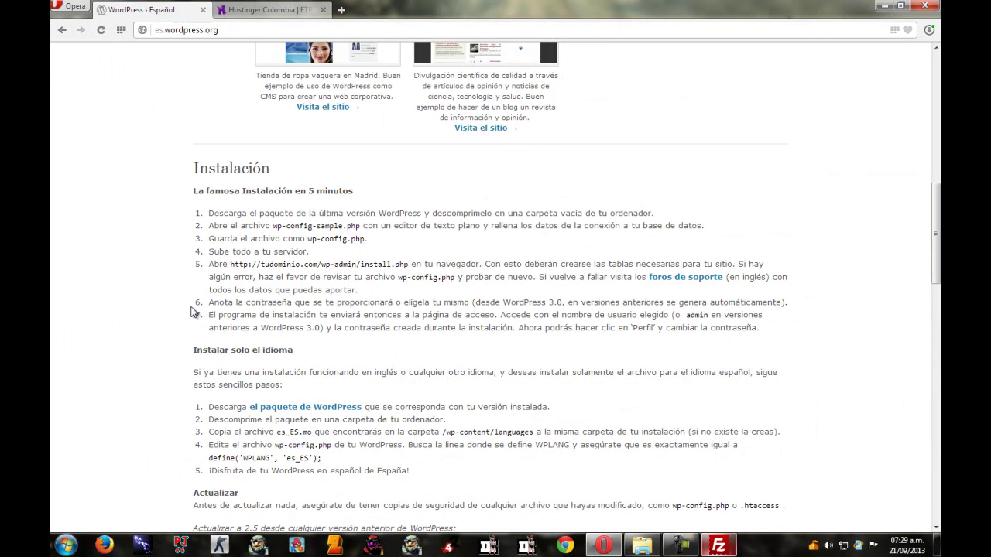
pyautogui.moveTo(210, 255); pyautogui.dragTo(319, 256)
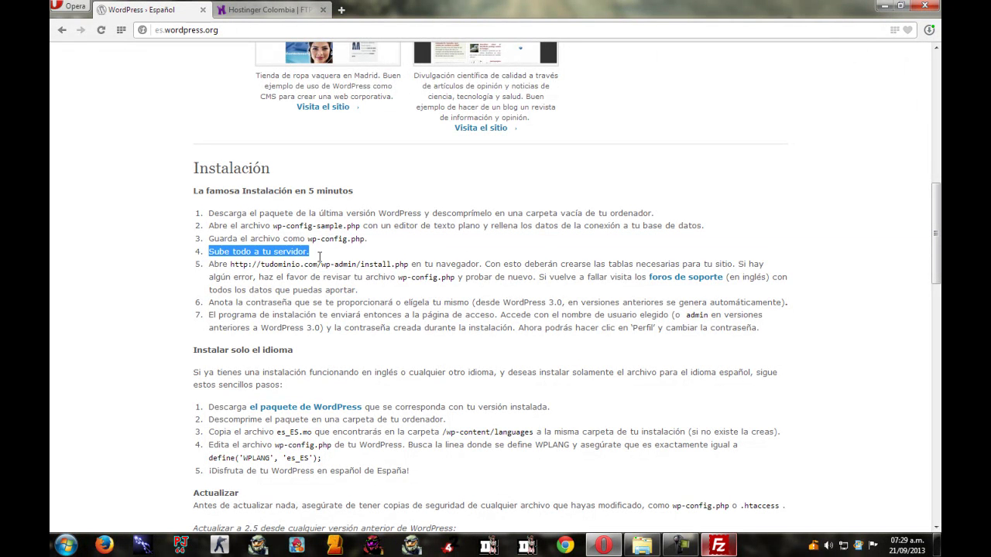
pyautogui.click(209, 265)
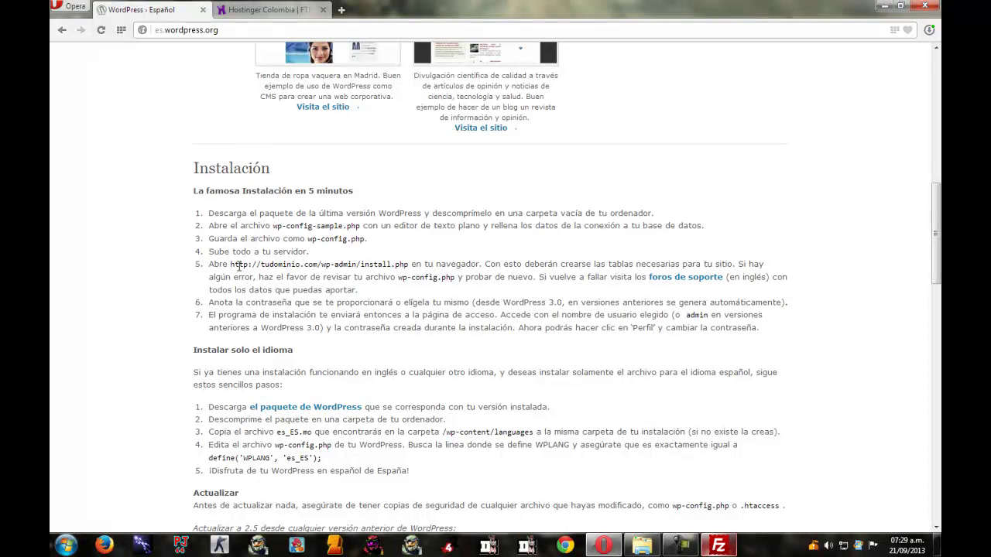
pyautogui.moveTo(261, 264); pyautogui.dragTo(303, 264)
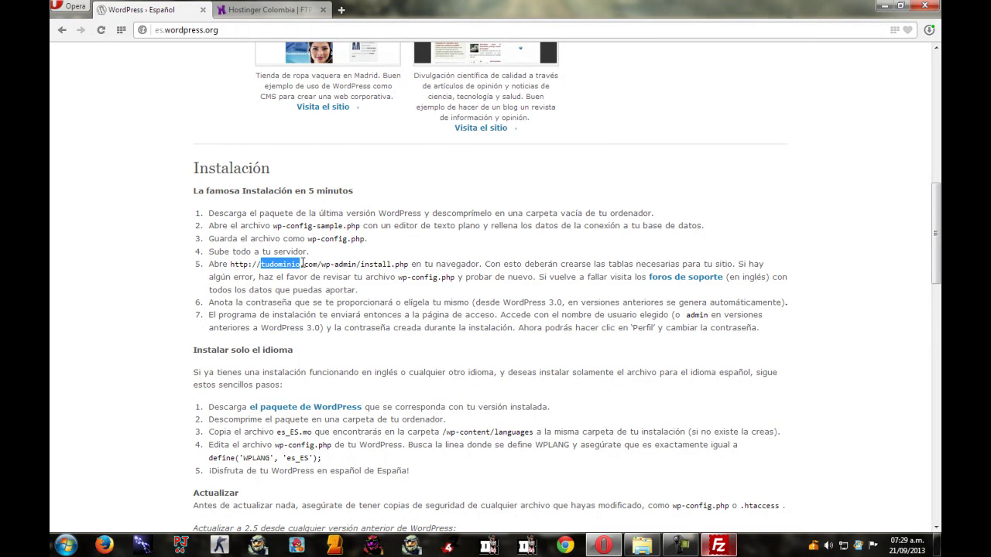
pyautogui.moveTo(320, 263); pyautogui.dragTo(410, 268)
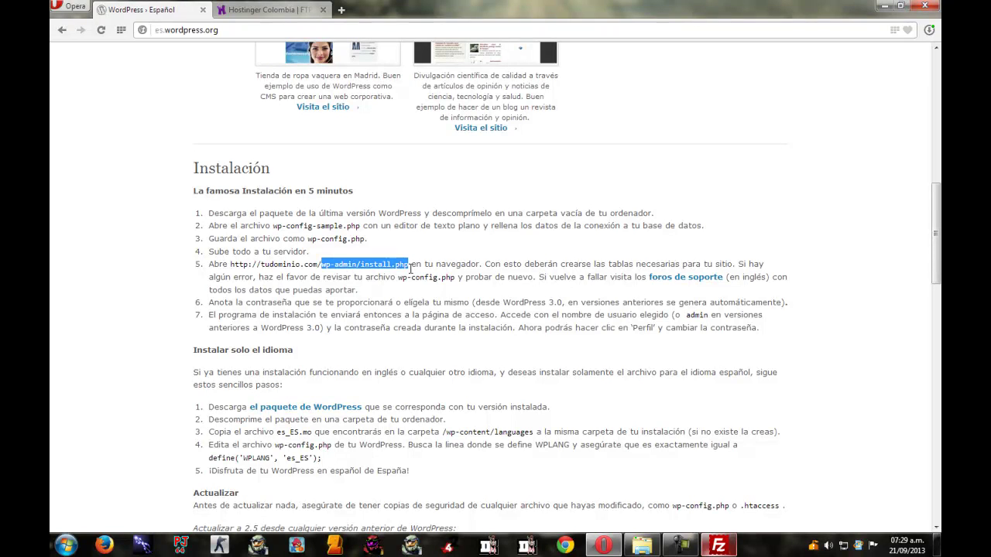
# Load misitiowordpress.hol.es in a new Opera tab.
pyautogui.click(267, 9)
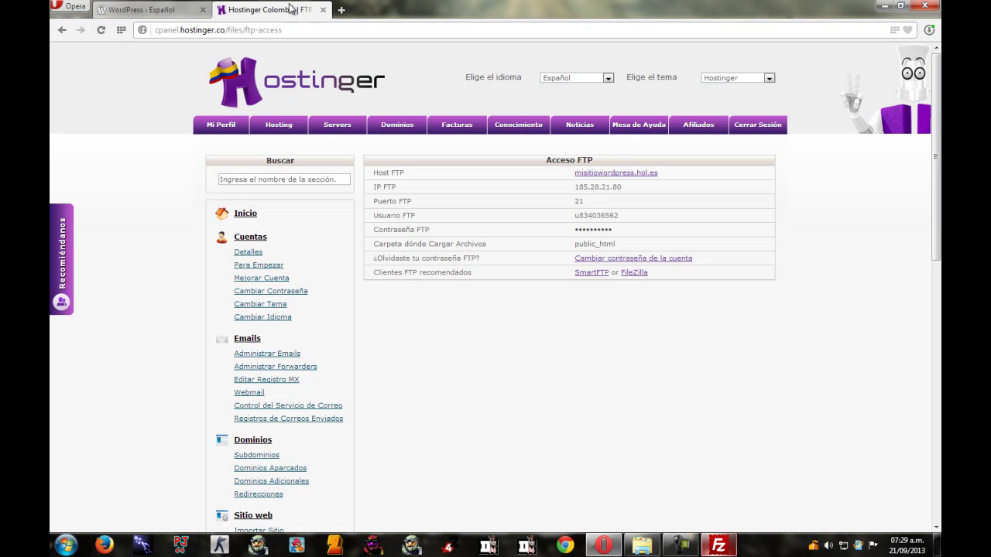
pyautogui.click(341, 10)
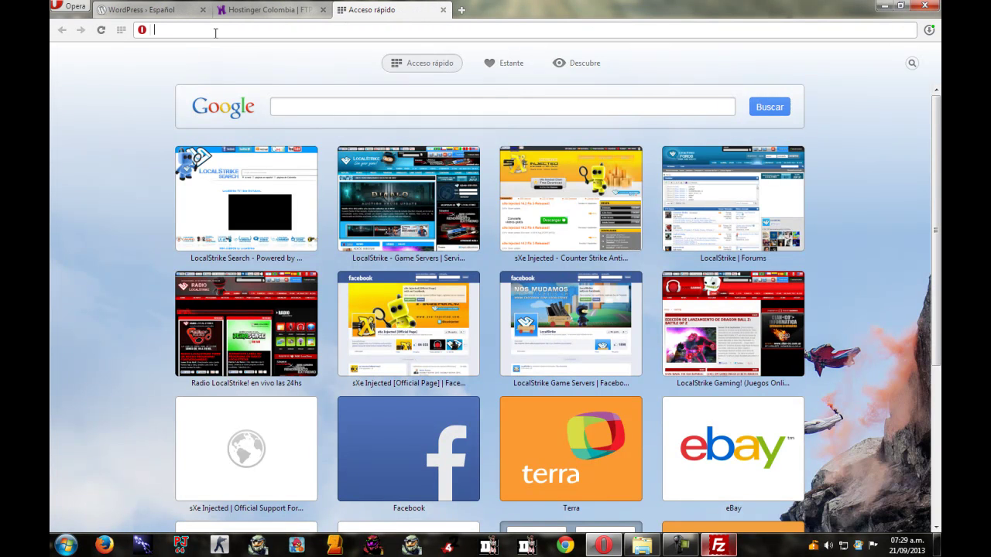
pyautogui.write('misitiowordpress.hol.es')
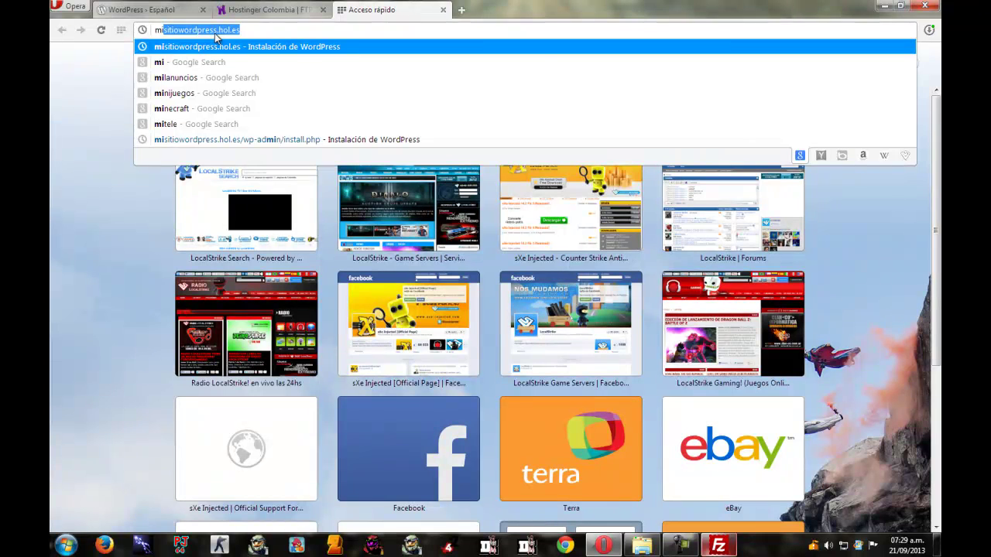
pyautogui.press('Return')
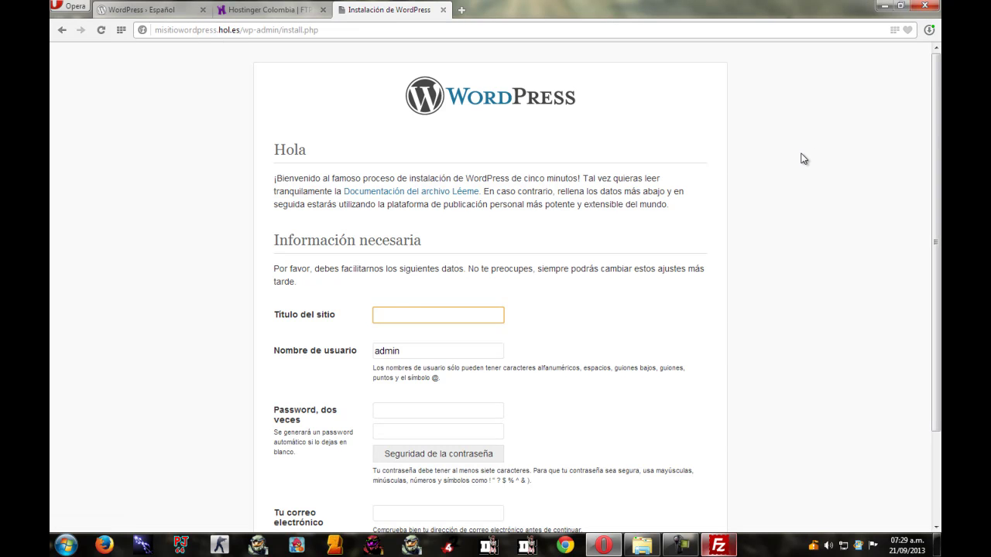
# Enter the site title 'Mi sitio Wordpress' and the username admin.
pyautogui.scroll(-2, 935, 232)
pyautogui.scroll(-1, 496, 279)
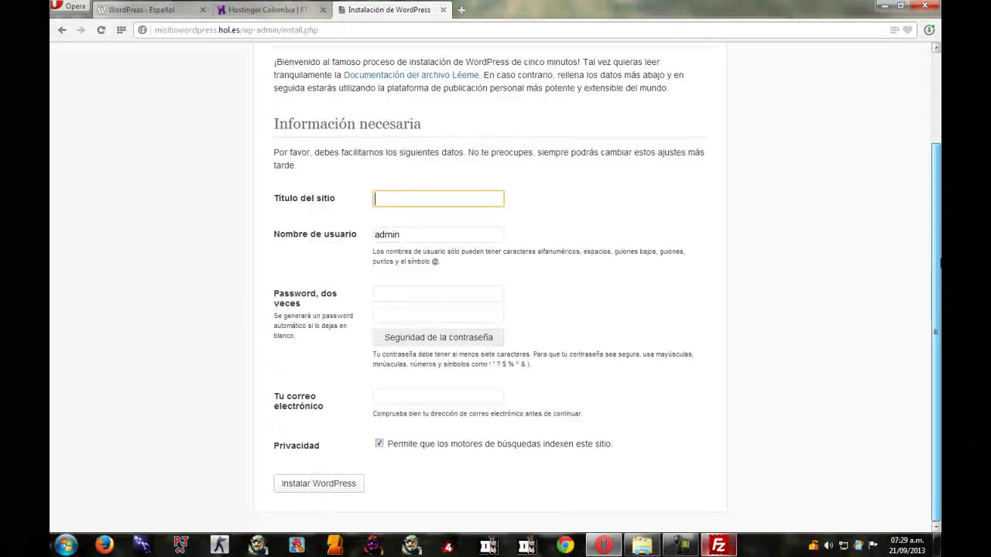
pyautogui.scroll(1, 496, 279)
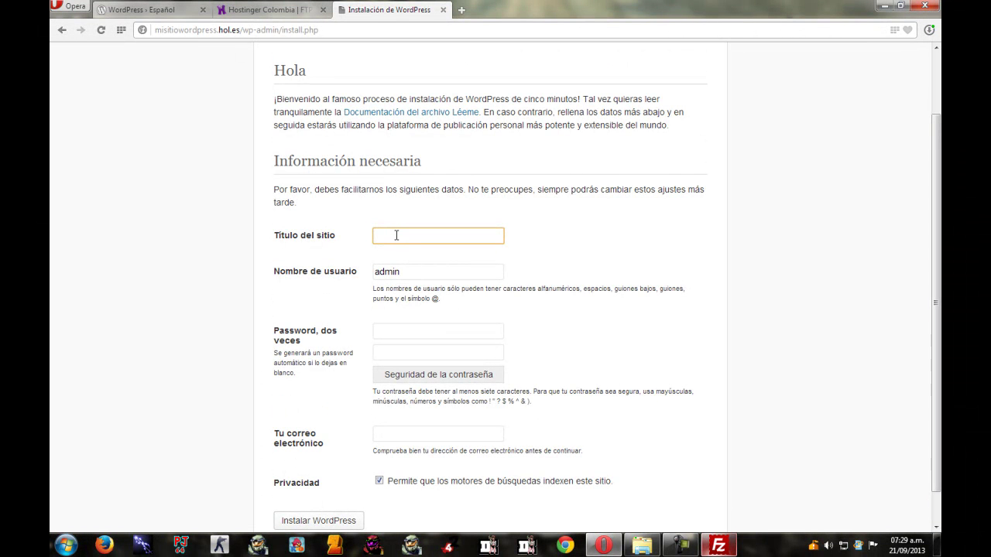
pyautogui.write('Mi primer')
pyautogui.write(' si')
pyautogui.press('BackSpace')
pyautogui.press('BackSpace')
pyautogui.press('BackSpace')
pyautogui.press('BackSpace')
pyautogui.press('BackSpace')
pyautogui.press('BackSpace')
pyautogui.press('BackSpace')
pyautogui.press('BackSpace')
pyautogui.press('BackSpace')
pyautogui.press('BackSpace')
pyautogui.write('Wordpress')
pyautogui.click(416, 272)
pyautogui.doubleClick(413, 271)
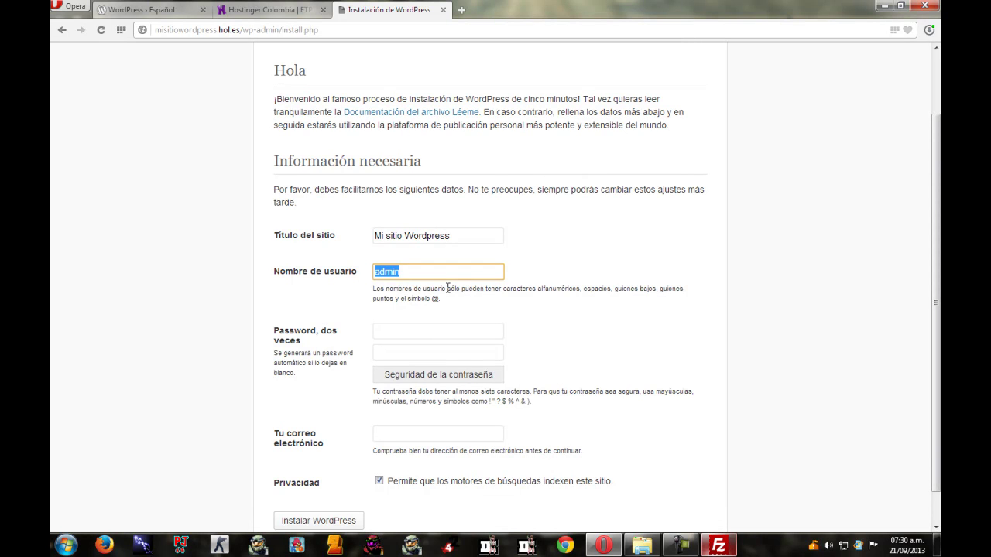
pyautogui.press('BackSpace')
pyautogui.write('admim')
pyautogui.press('BackSpace')
# Enter and confirm the account password, fill in the e-mail, and start installing.
pyautogui.click(414, 333)
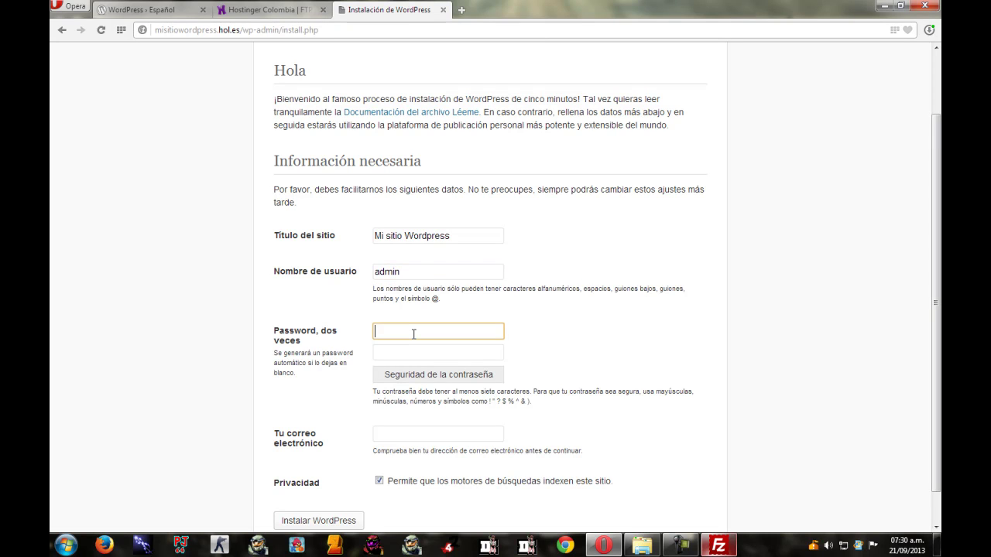
pyautogui.press('Tab')
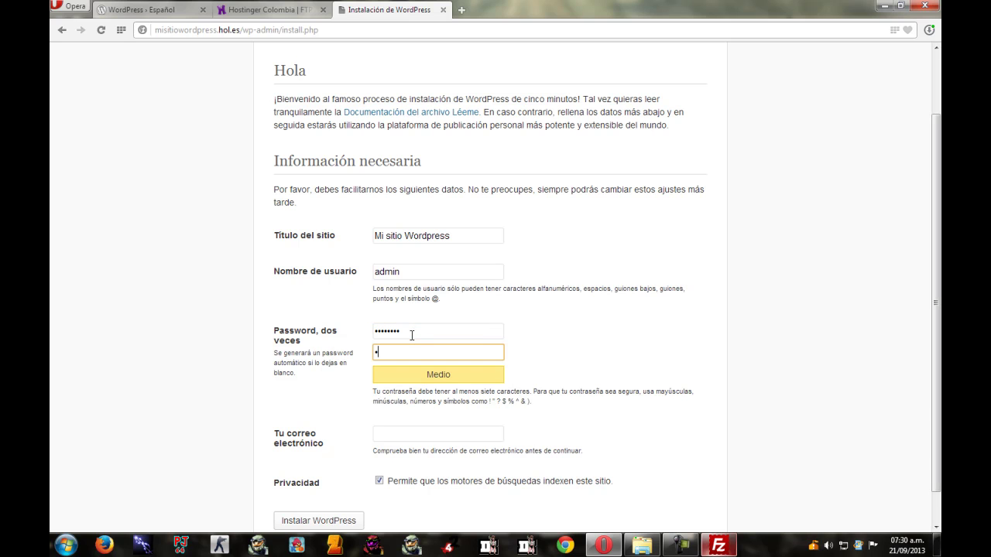
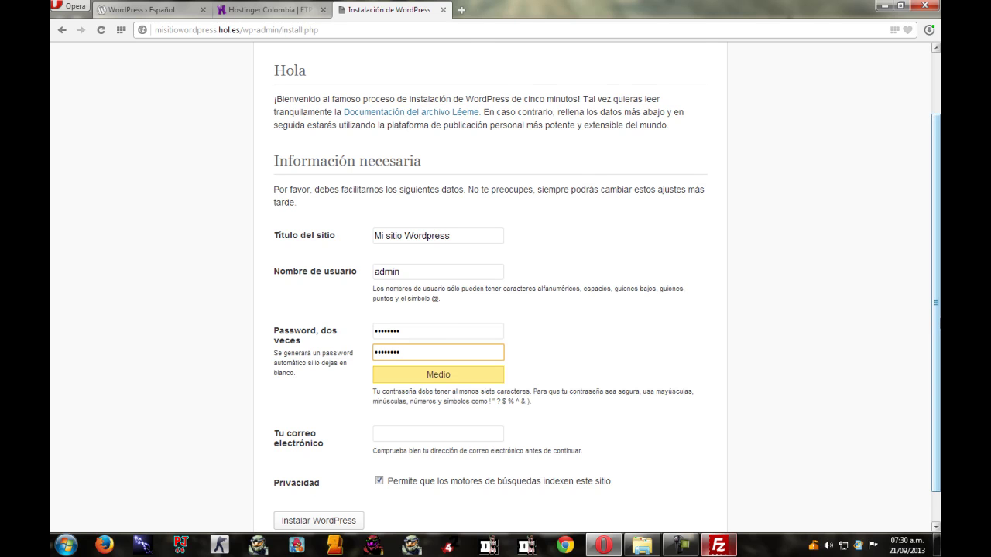
pyautogui.moveTo(937, 327); pyautogui.dragTo(939, 377)
pyautogui.click(440, 391)
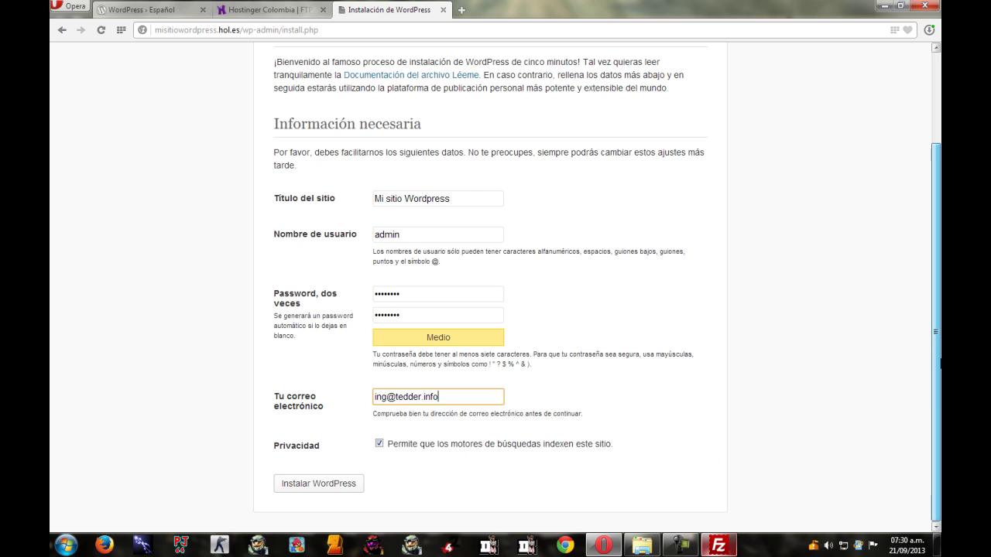
pyautogui.click(327, 488)
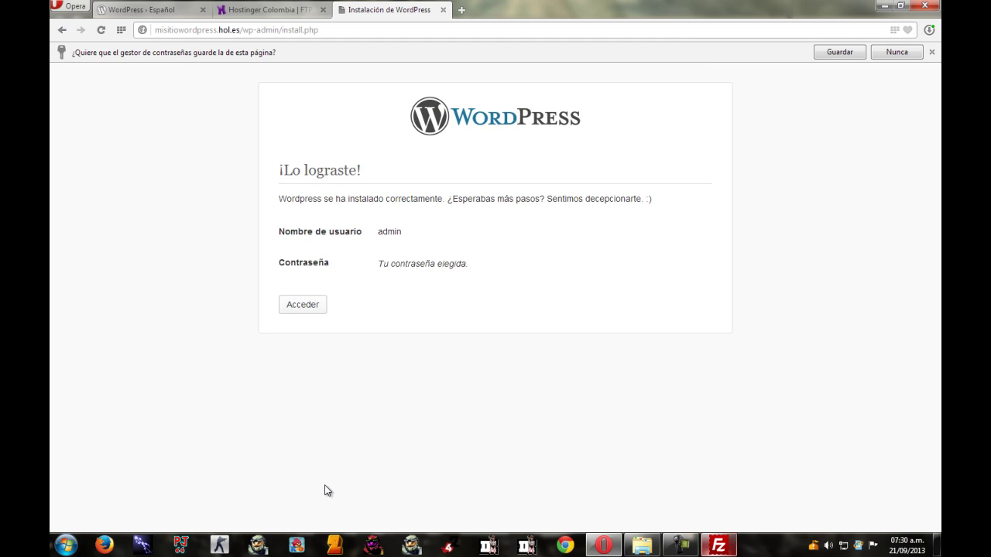
# Highlight the success message, 'Sentimos decepcionarte. :)' and the Nombre de usuario label.
pyautogui.moveTo(284, 201); pyautogui.dragTo(656, 204)
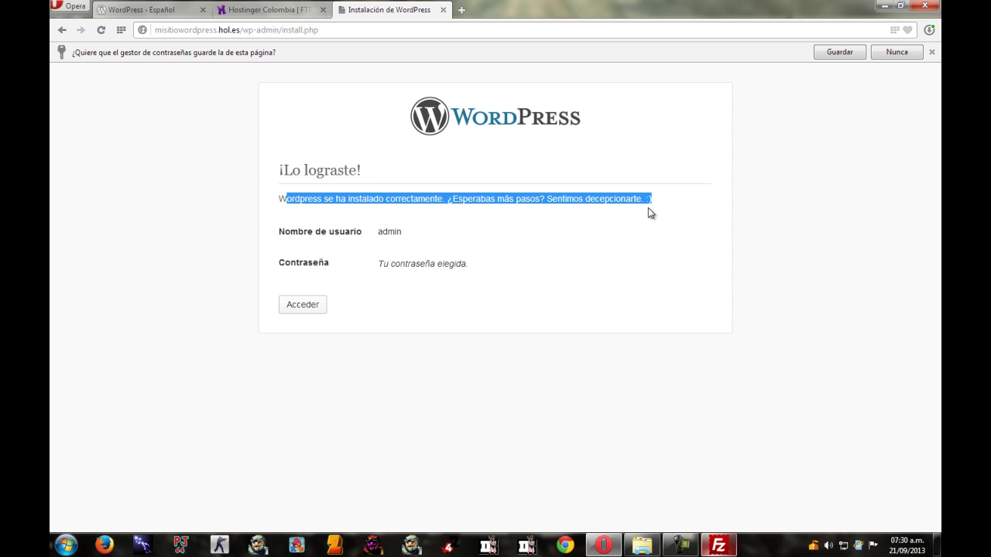
pyautogui.click(548, 199)
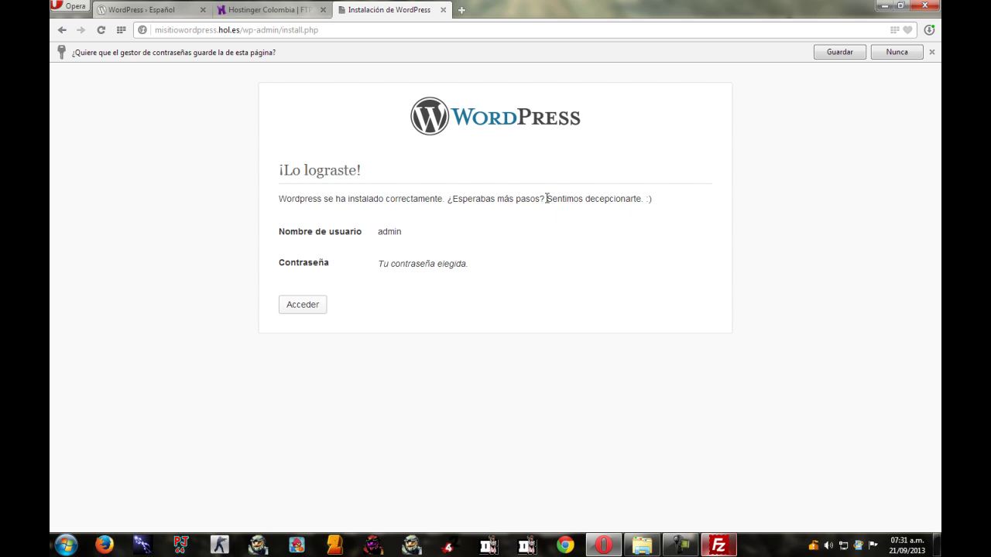
pyautogui.moveTo(546, 199); pyautogui.dragTo(701, 200)
pyautogui.click(595, 234)
pyautogui.moveTo(377, 235); pyautogui.dragTo(426, 259)
pyautogui.click(343, 290)
# Log in on wp-login.php as admin with the account password.
pyautogui.click(308, 307)
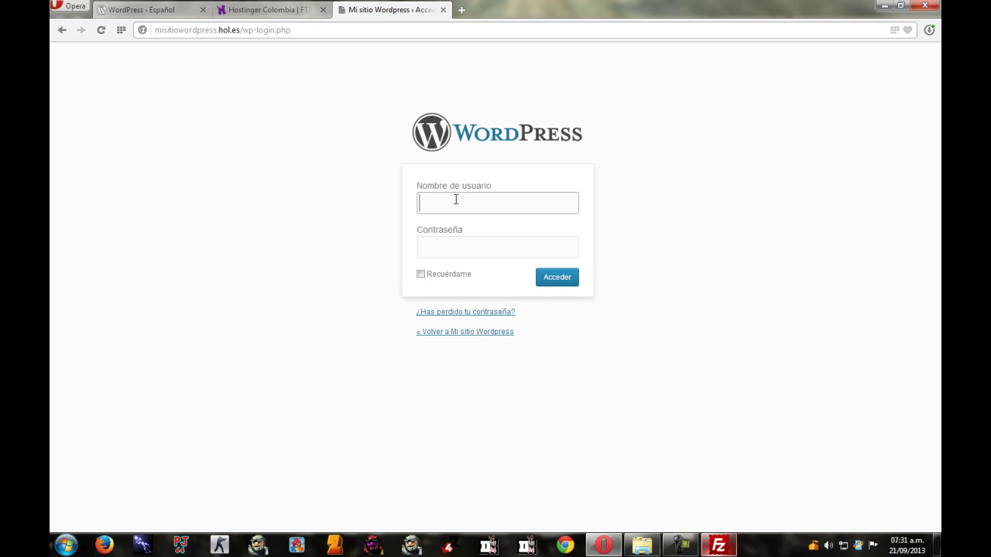
pyautogui.write('admin')
pyautogui.press('Tab')
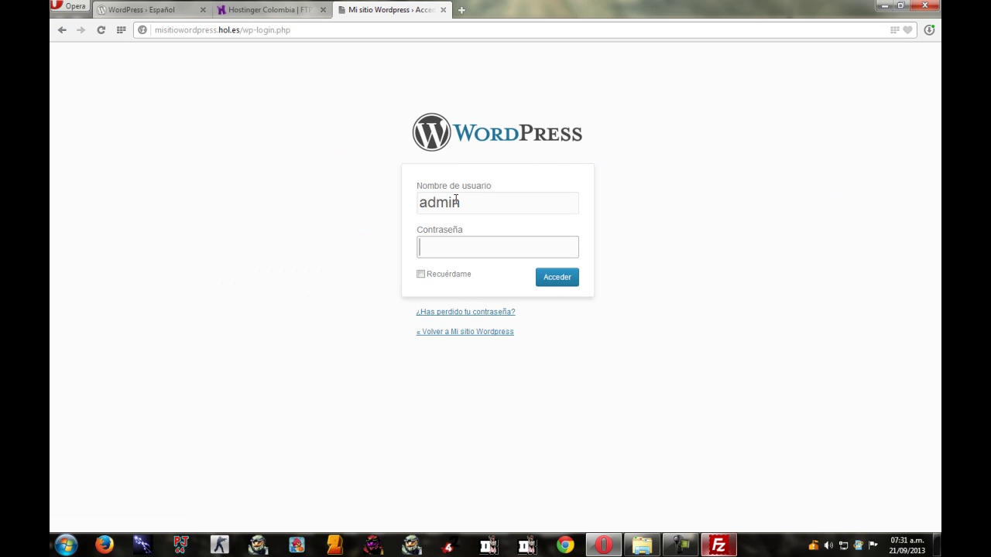
pyautogui.write('•••••')
pyautogui.click(563, 281)
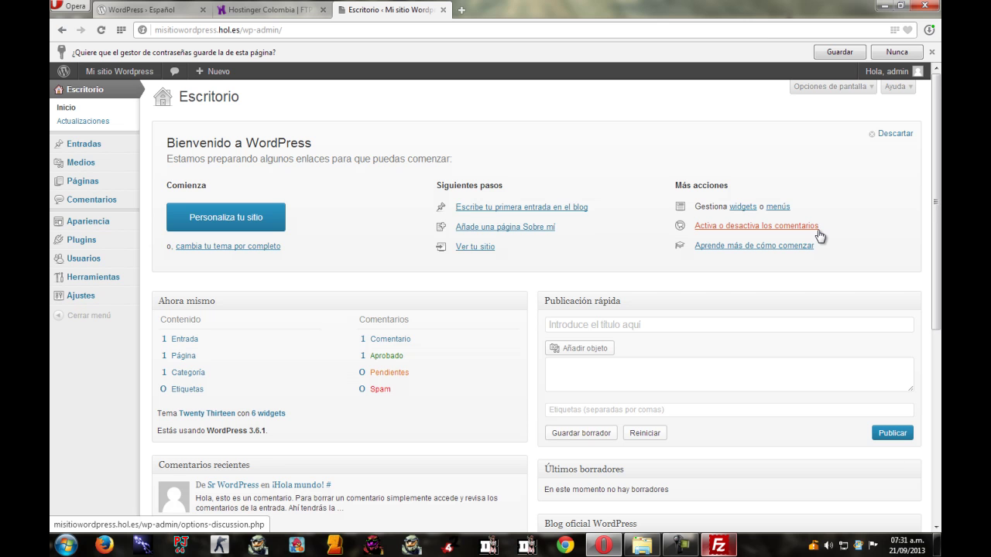
# Dismiss the save-password prompt and open the site customizer.
pyautogui.click(933, 52)
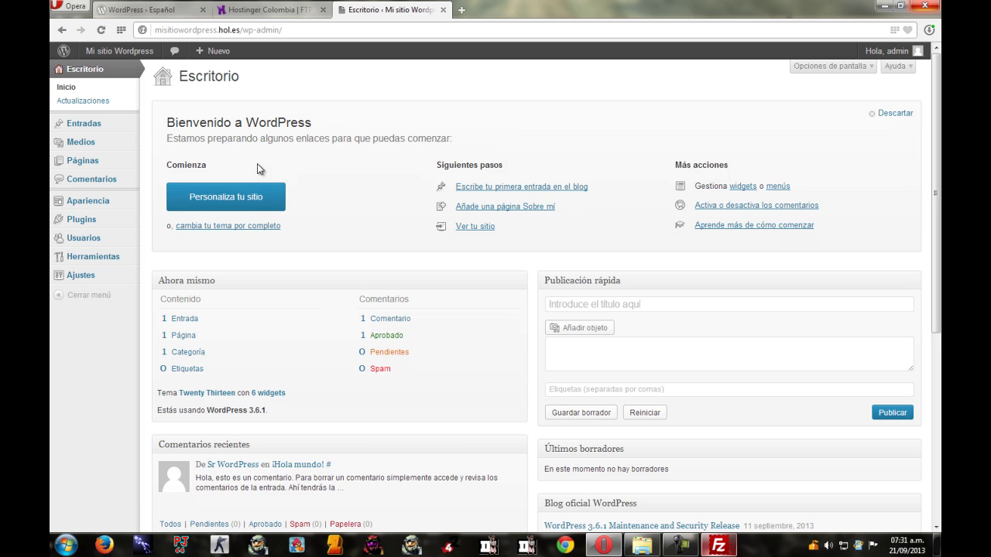
pyautogui.click(223, 200)
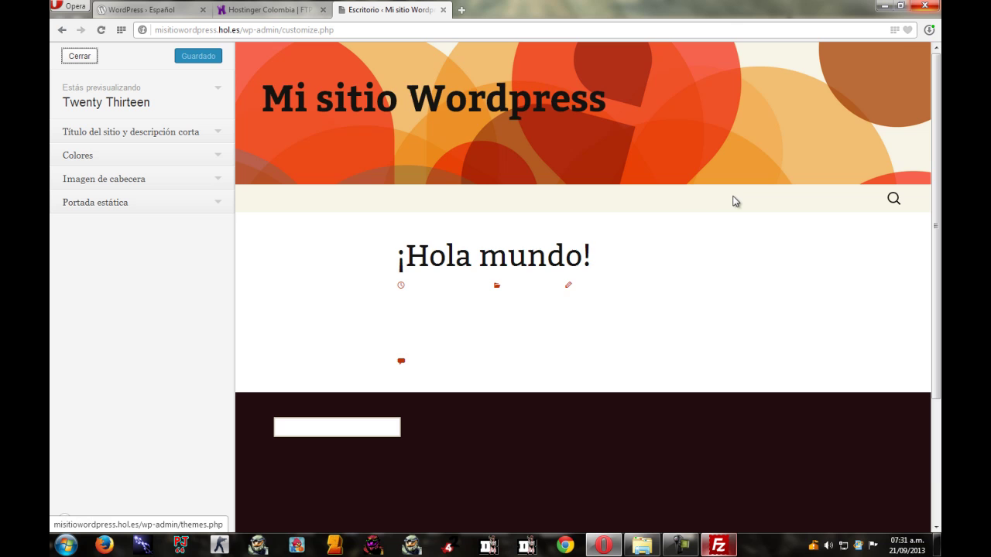
pyautogui.scroll(-3, 809, 220)
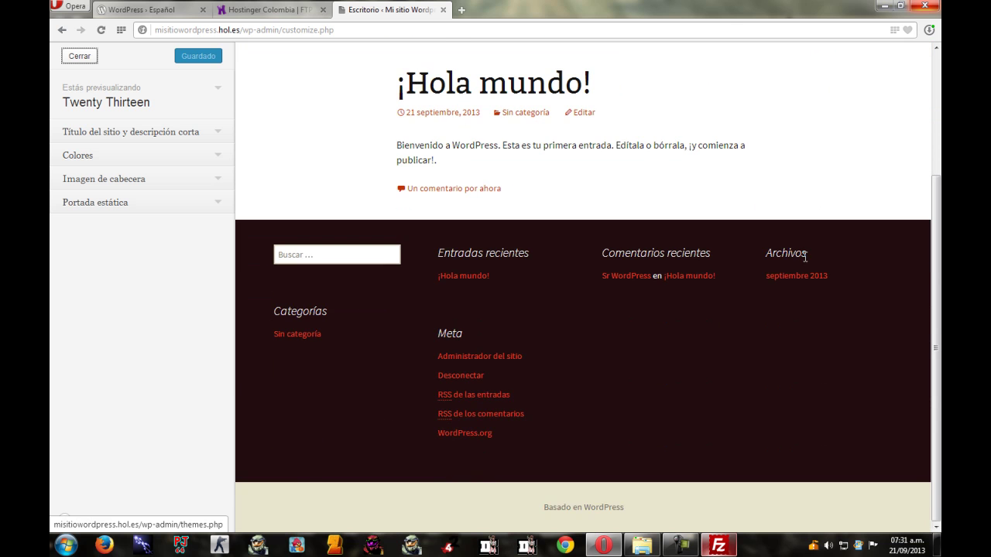
pyautogui.scroll(3, 806, 256)
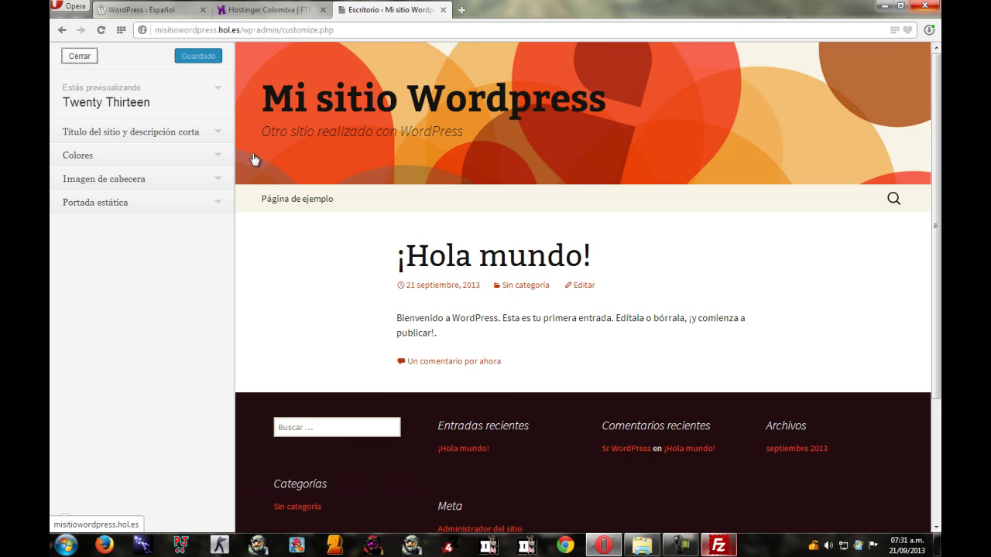
# Browse the title, Colores and header image sections, ending on Portada estática.
pyautogui.click(147, 136)
pyautogui.click(146, 135)
pyautogui.click(122, 157)
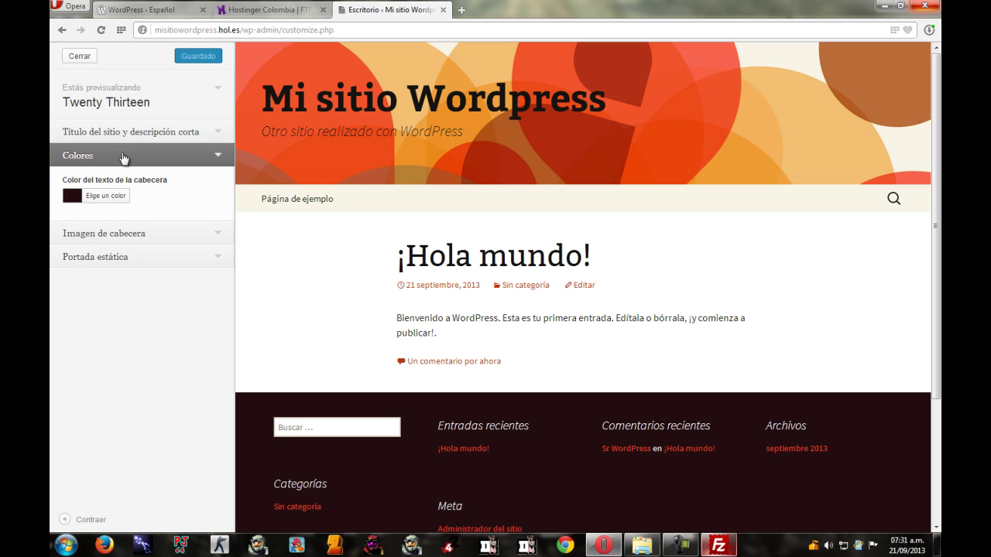
pyautogui.click(122, 157)
pyautogui.click(119, 182)
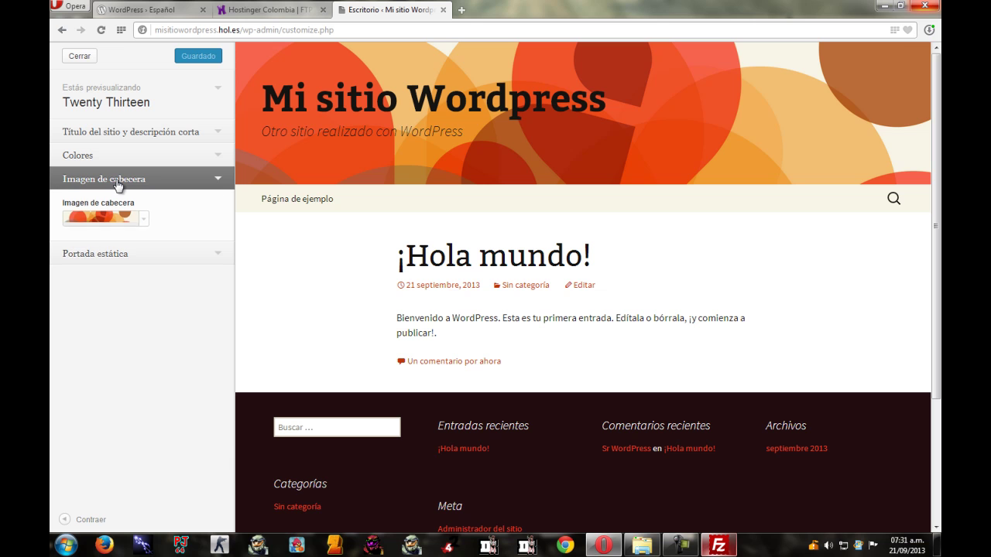
pyautogui.click(121, 204)
# Toggle the static front page and header image sections, then close the customizer.
pyautogui.click(133, 205)
pyautogui.click(137, 205)
pyautogui.click(137, 182)
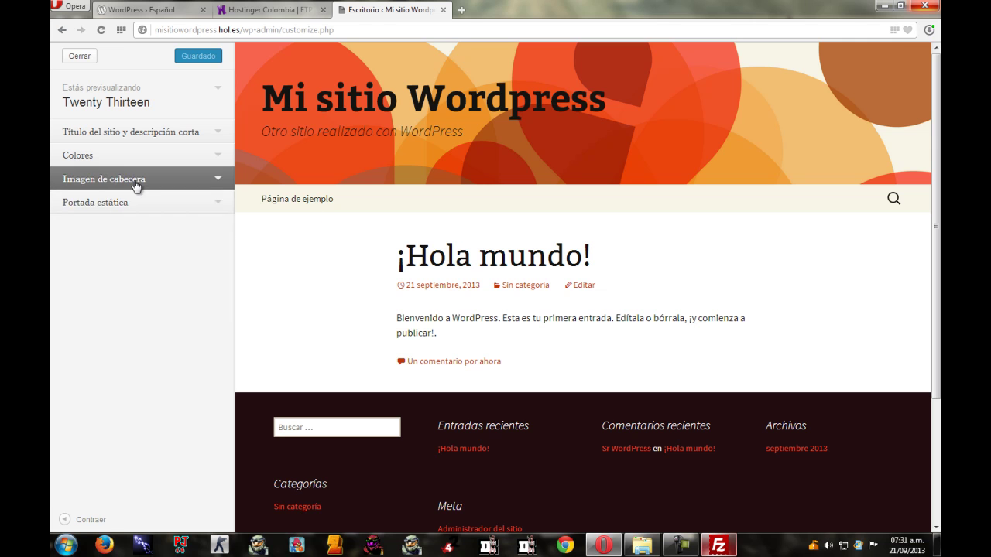
pyautogui.click(68, 59)
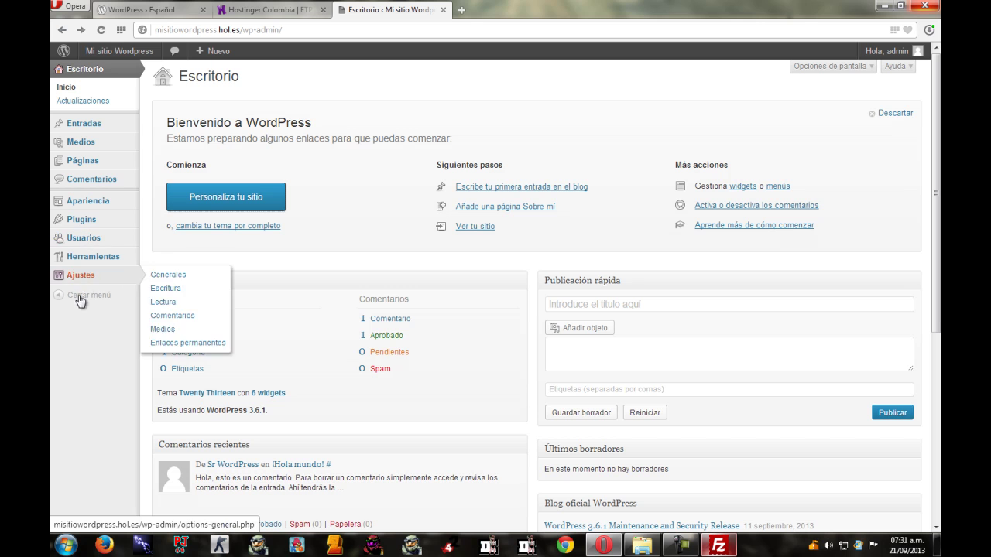
# Go to Apariencia > Temas and scroll through the installed themes.
pyautogui.moveTo(87, 264)
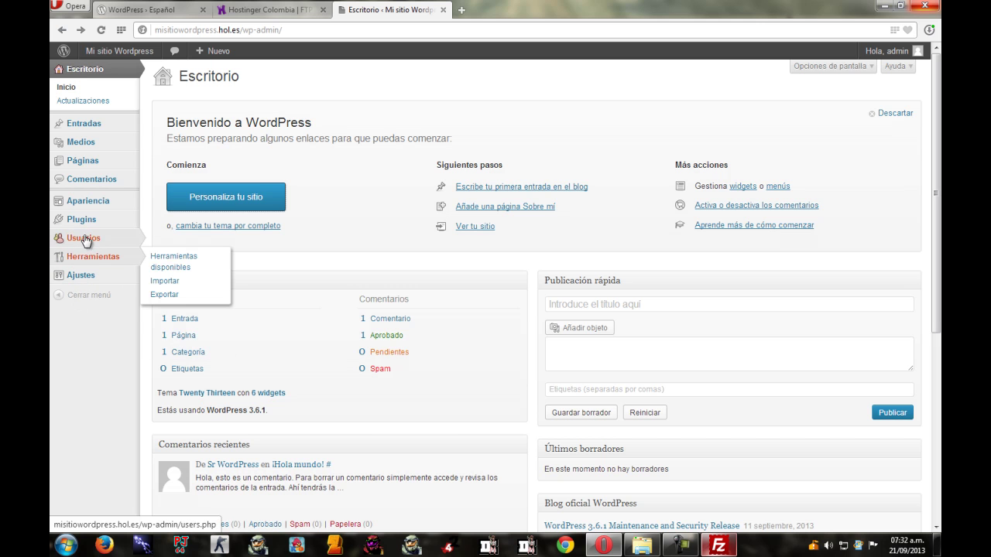
pyautogui.moveTo(90, 207)
pyautogui.click(162, 202)
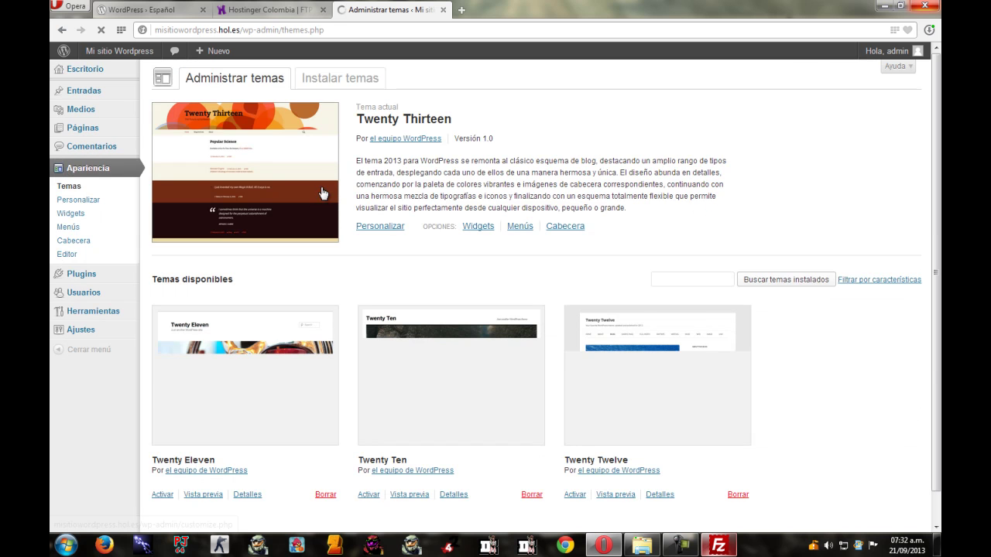
pyautogui.scroll(-1, 807, 232)
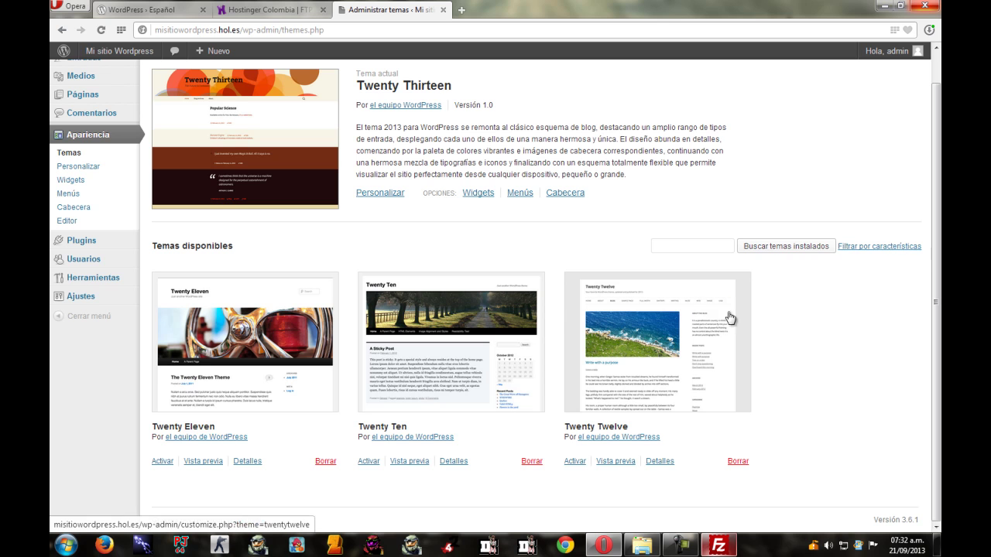
pyautogui.scroll(1, 832, 256)
pyautogui.scroll(-1, 938, 193)
pyautogui.scroll(1, 939, 226)
pyautogui.scroll(-1, 939, 100)
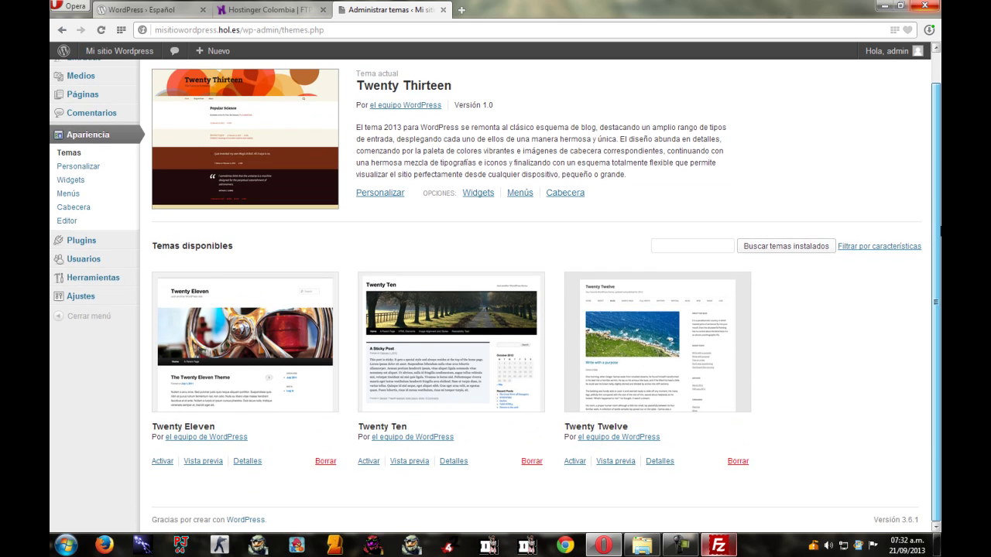
pyautogui.scroll(1, 938, 97)
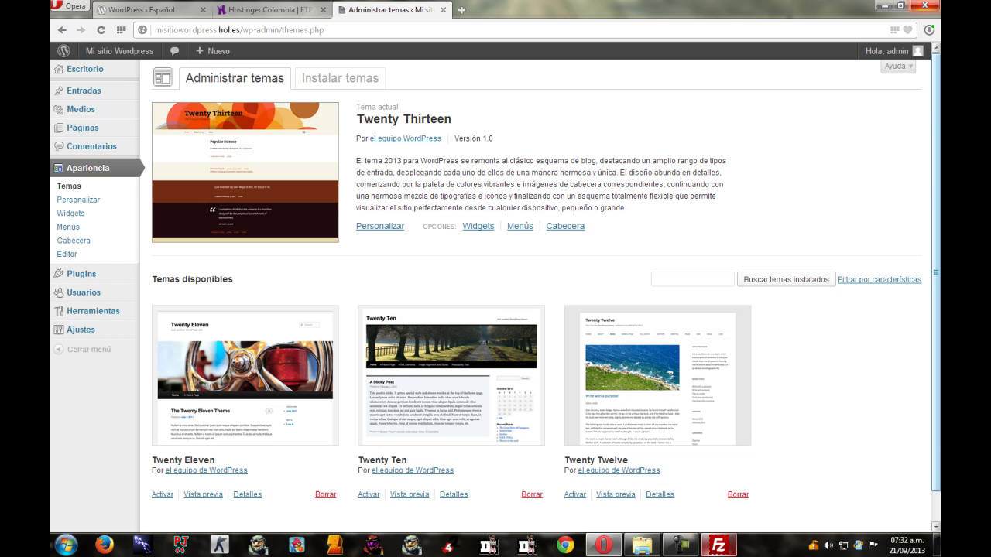
pyautogui.scroll(-1, 938, 145)
pyautogui.scroll(1, 939, 154)
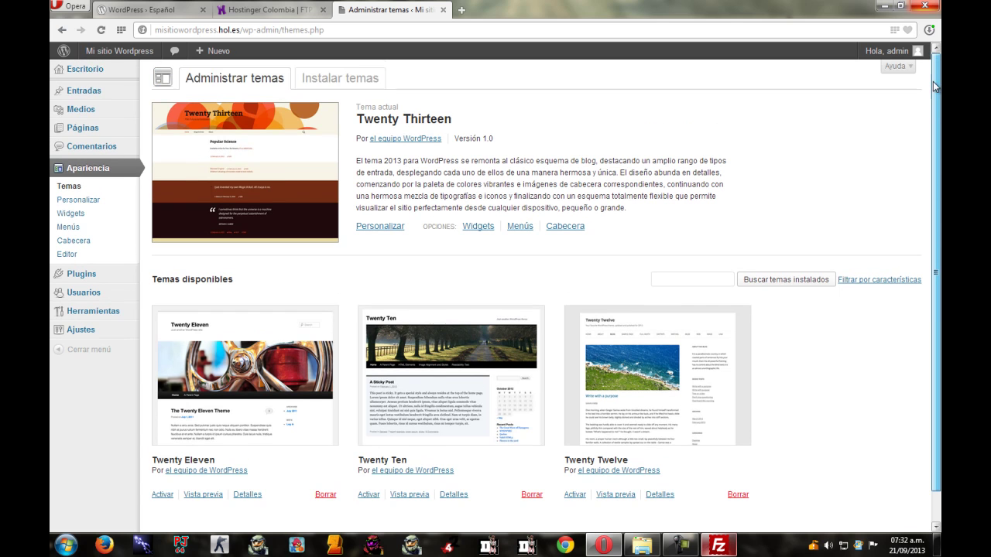
pyautogui.scroll(-1, 939, 83)
pyautogui.scroll(1, 939, 83)
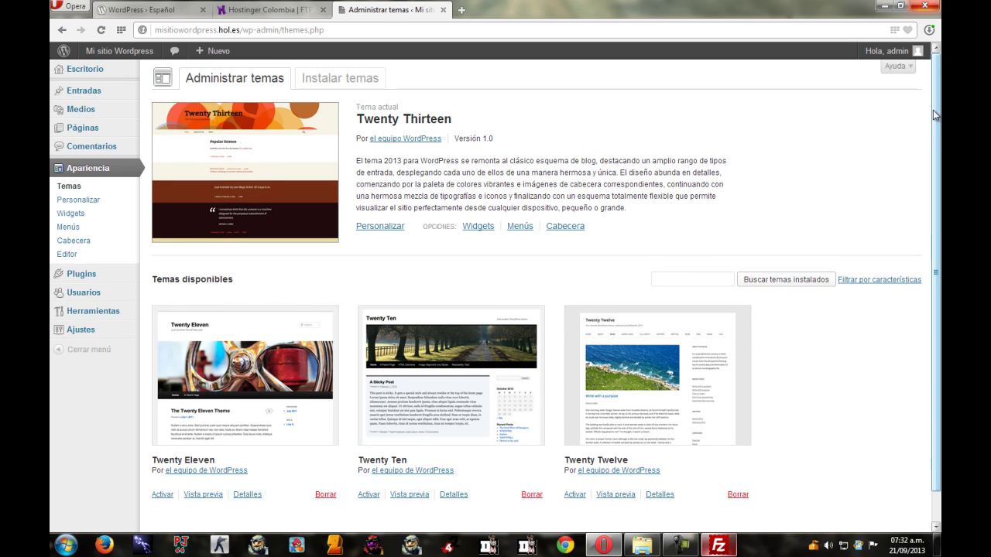
# Preview and activate Twenty Twelve, then visit the live site via Visitar sitio.
pyautogui.click(634, 362)
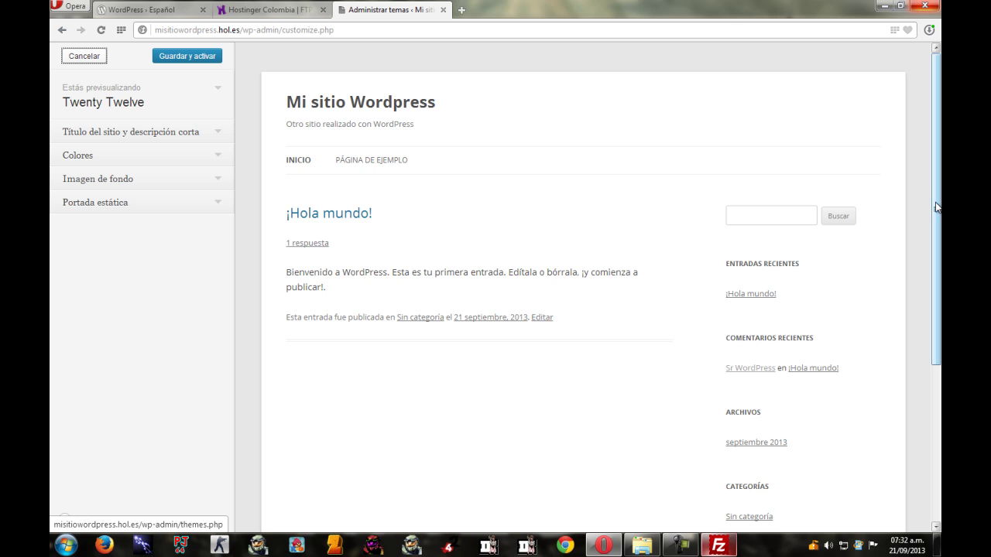
pyautogui.moveTo(937, 208); pyautogui.dragTo(931, 144)
pyautogui.click(206, 56)
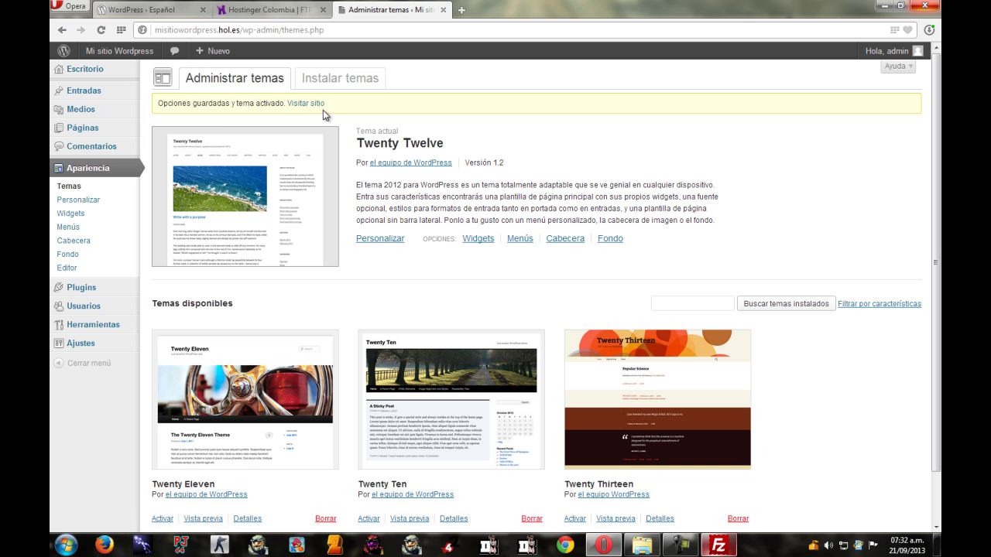
pyautogui.moveTo(94, 57)
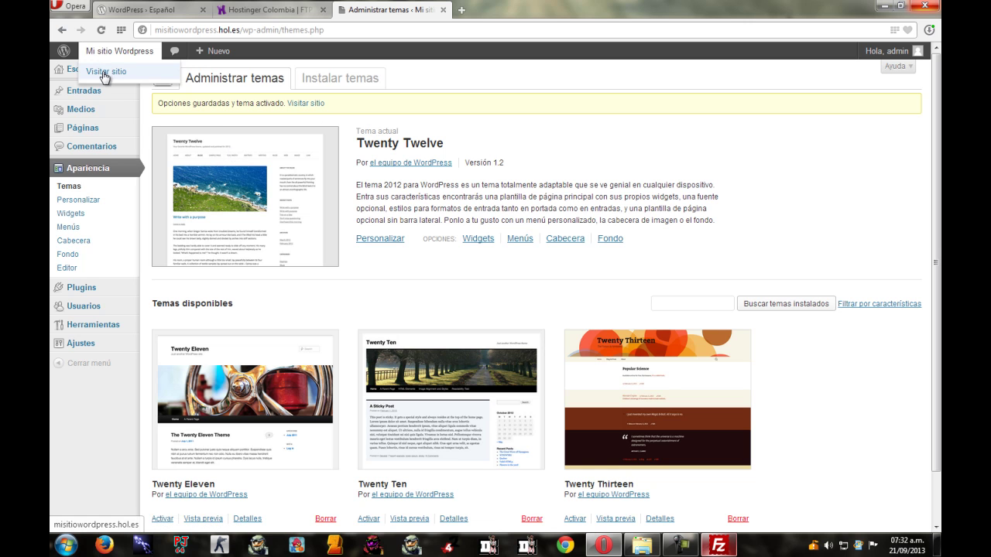
pyautogui.click(101, 71)
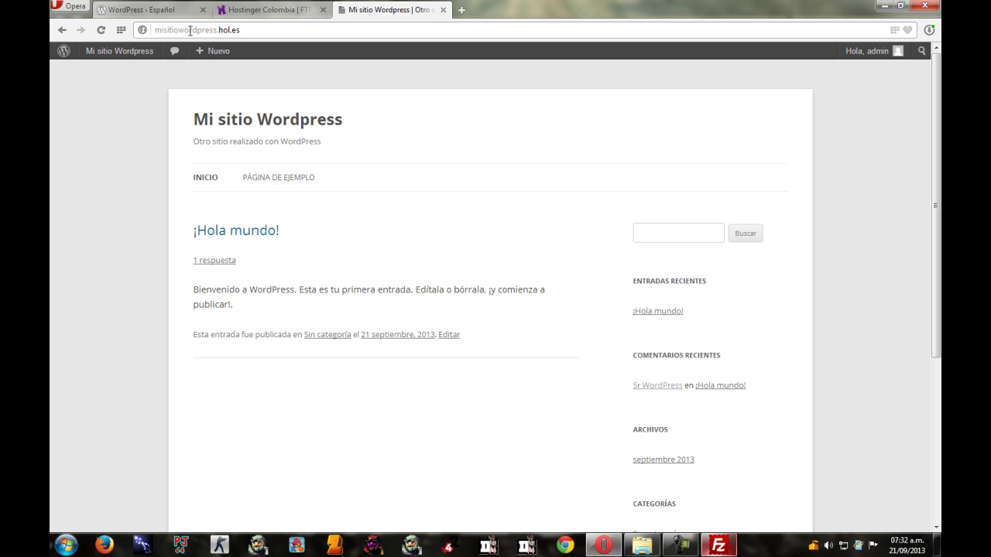
pyautogui.click(252, 30)
pyautogui.click(876, 181)
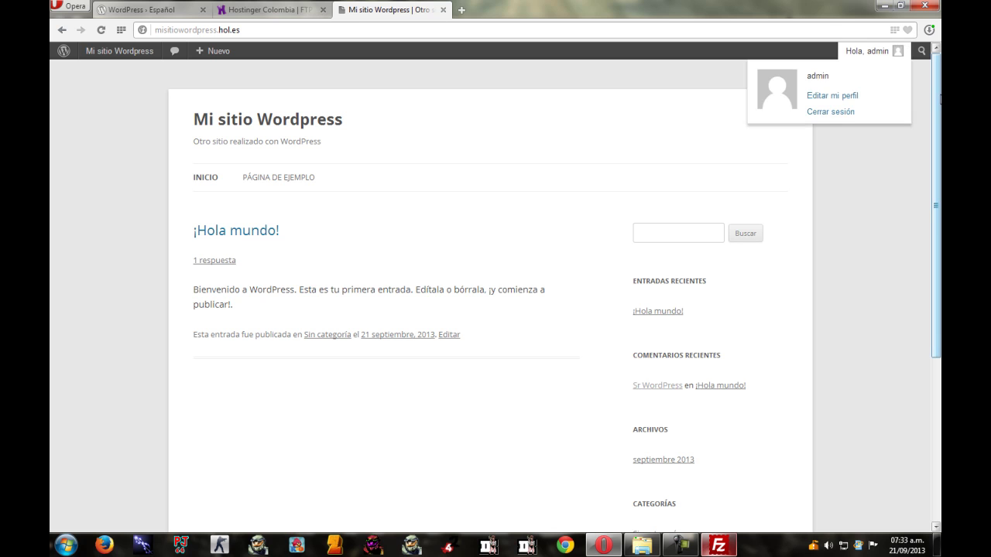
pyautogui.moveTo(937, 171)
pyautogui.mouseDown()
pyautogui.moveTo(937, 335)
pyautogui.moveTo(937, 167)
pyautogui.mouseUp()
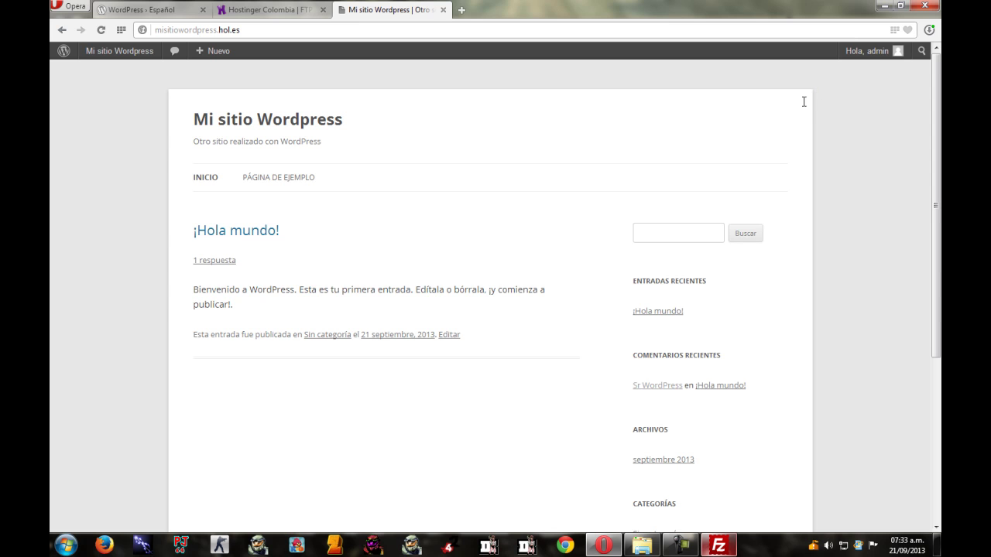
pyautogui.scroll(-3, 263, 144)
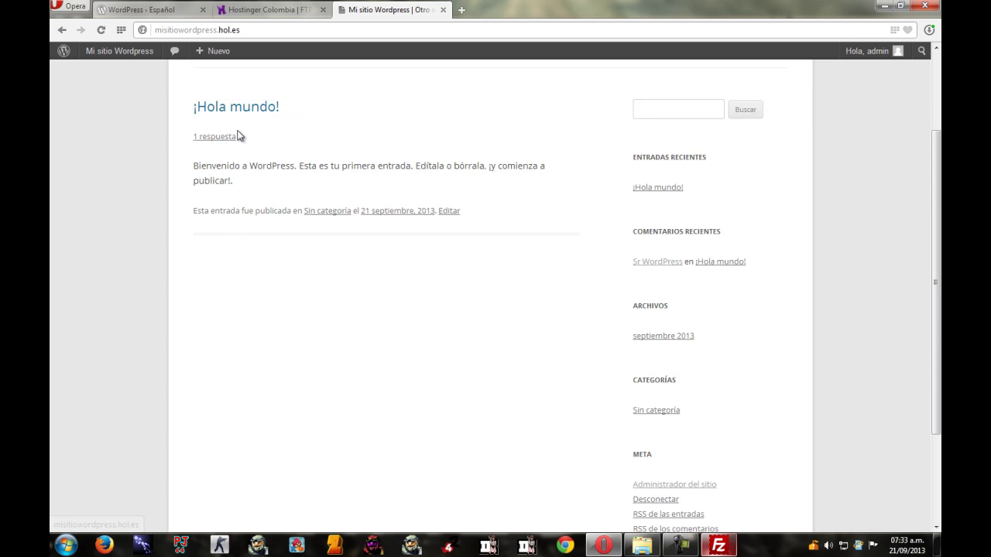
pyautogui.scroll(3, 237, 144)
pyautogui.scroll(1, 302, 118)
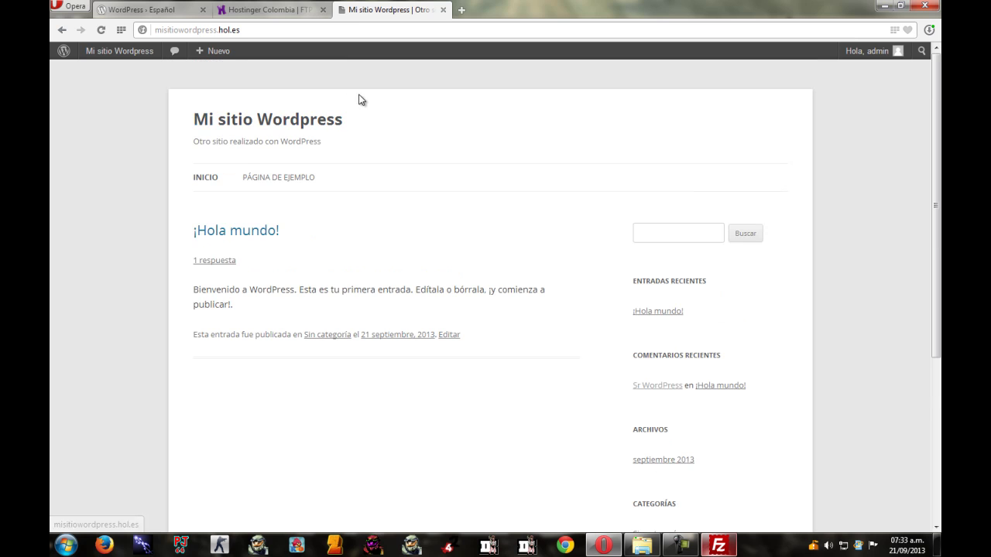
pyautogui.moveTo(199, 49)
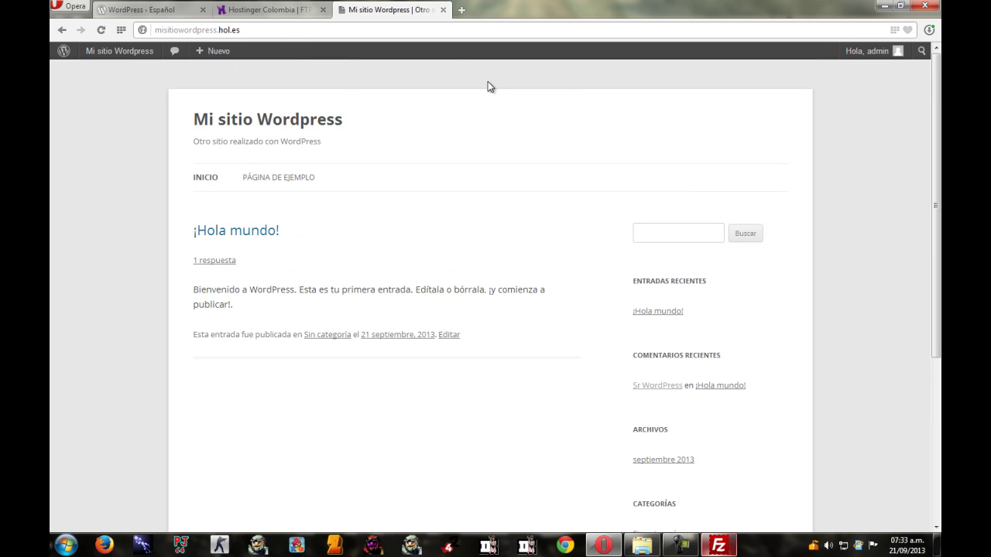
pyautogui.moveTo(935, 105); pyautogui.dragTo(935, 136)
pyautogui.scroll(1, 939, 89)
pyautogui.scroll(-3, 518, 124)
pyautogui.scroll(3, 522, 155)
pyautogui.scroll(-2, 522, 155)
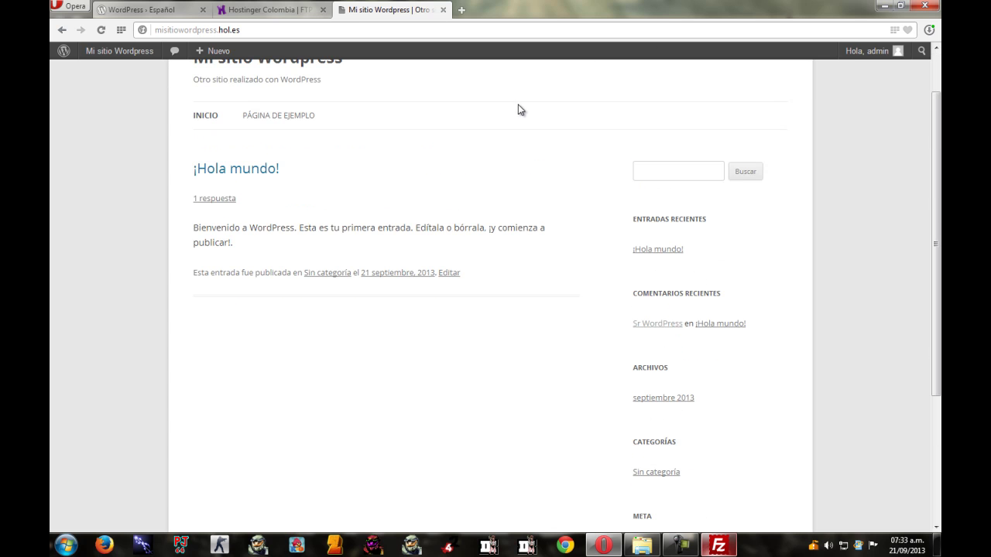
pyautogui.scroll(2, 542, 124)
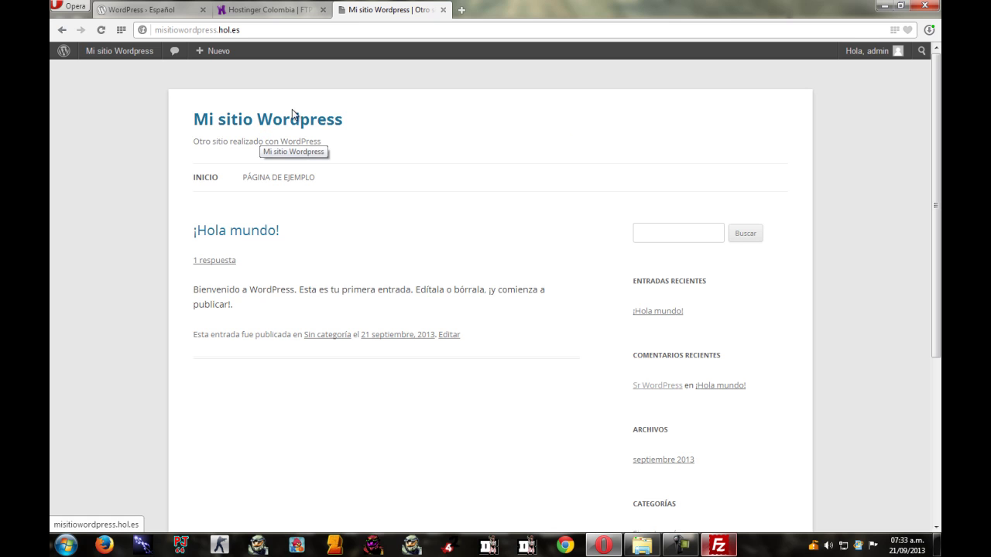
pyautogui.moveTo(213, 51)
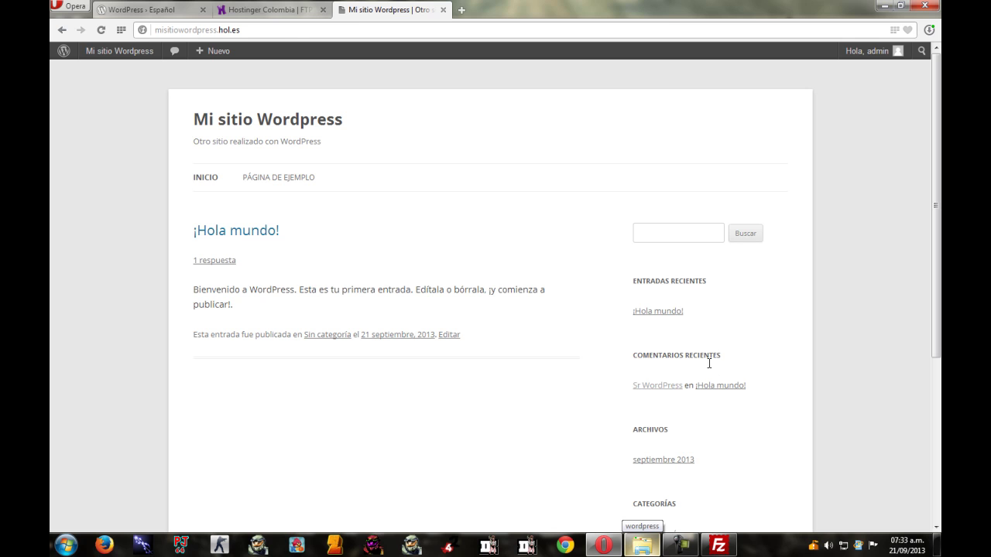
pyautogui.click(720, 547)
# Move up to the server's WordPress root and select files like wp-activate.php and wp-config-sample.php.
pyautogui.click(380, 226)
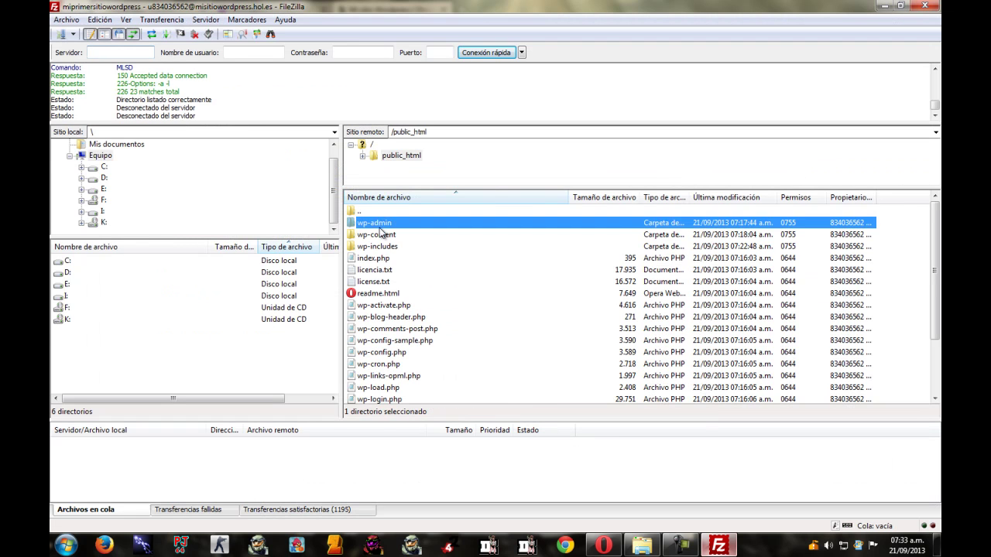
pyautogui.doubleClick(376, 212)
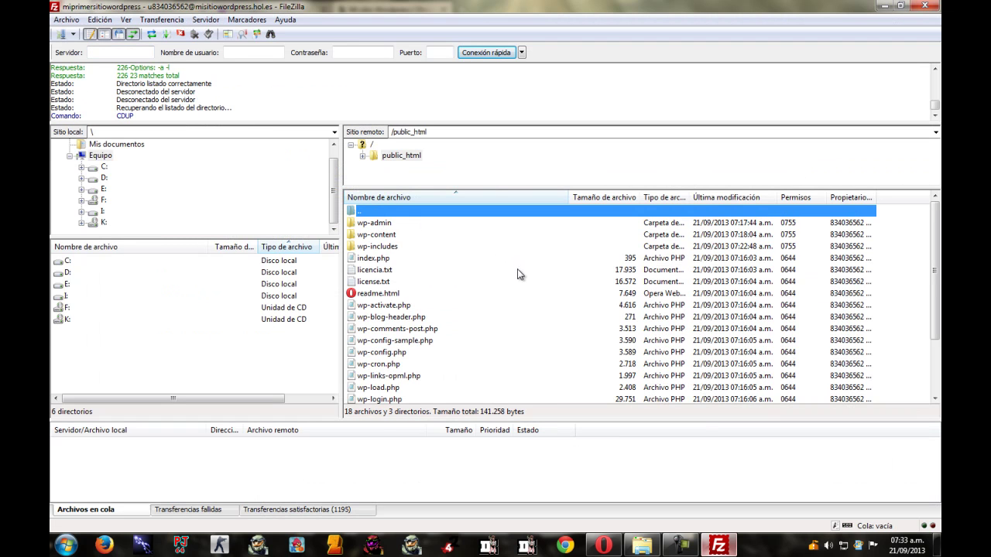
pyautogui.click(484, 304)
pyautogui.scroll(-2, 483, 301)
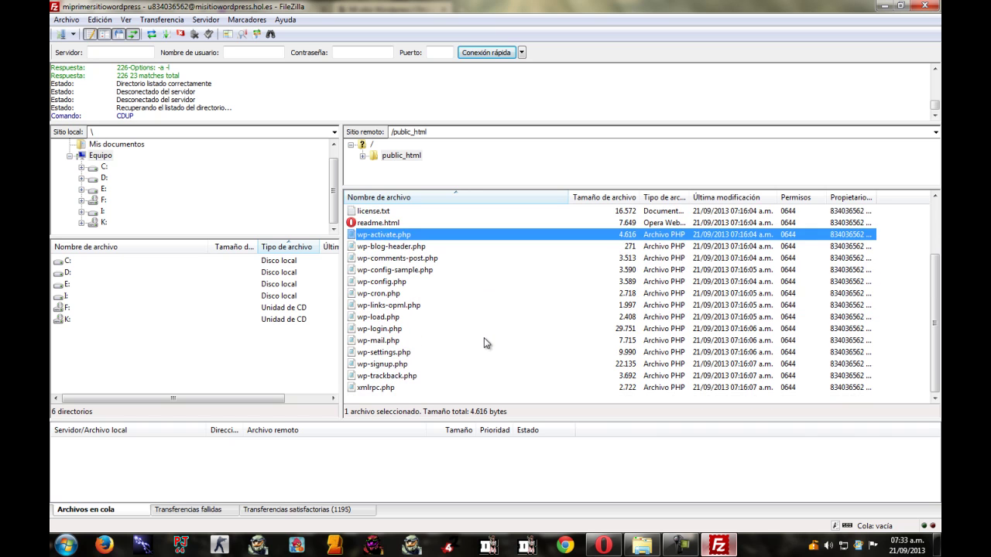
pyautogui.click(394, 399)
pyautogui.rightClick(386, 396)
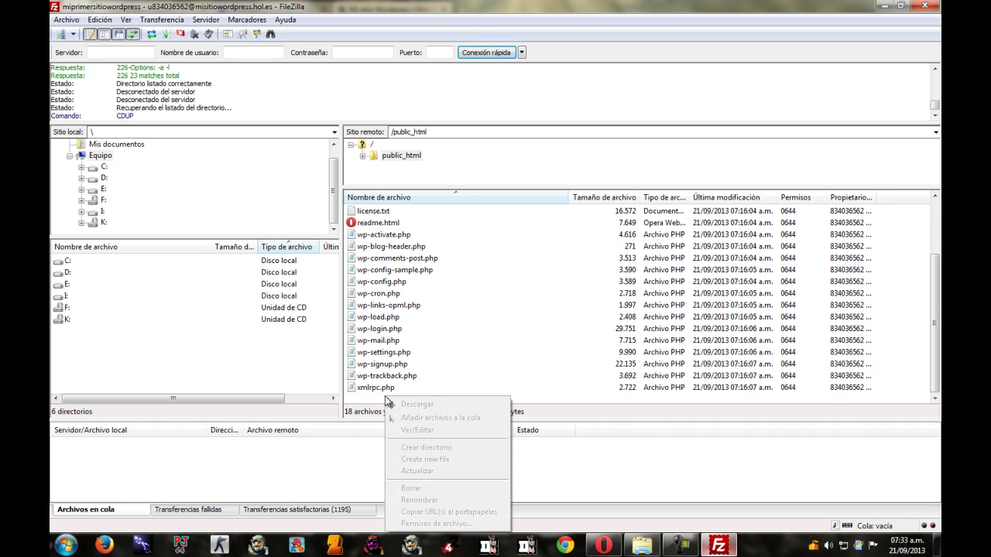
pyautogui.click(426, 365)
pyautogui.click(392, 271)
# Select wp-admin, wp-content, wp-trackback.php, wp-login.php and wp-cron.php in the server list.
pyautogui.scroll(2, 571, 327)
pyautogui.click(381, 224)
pyautogui.click(380, 236)
pyautogui.scroll(-2, 441, 341)
pyautogui.click(418, 395)
pyautogui.rightClick(410, 396)
pyautogui.click(422, 375)
pyautogui.click(402, 328)
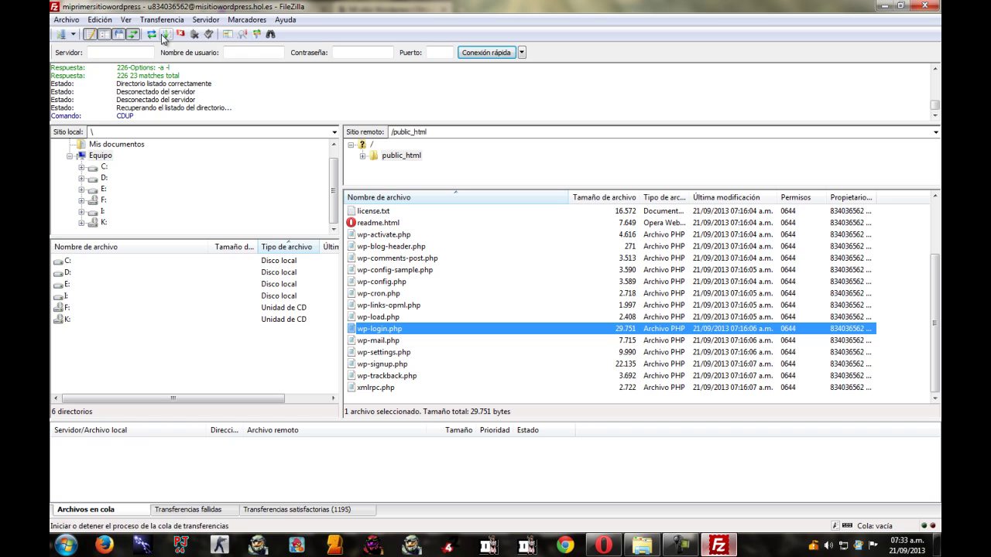
pyautogui.click(446, 295)
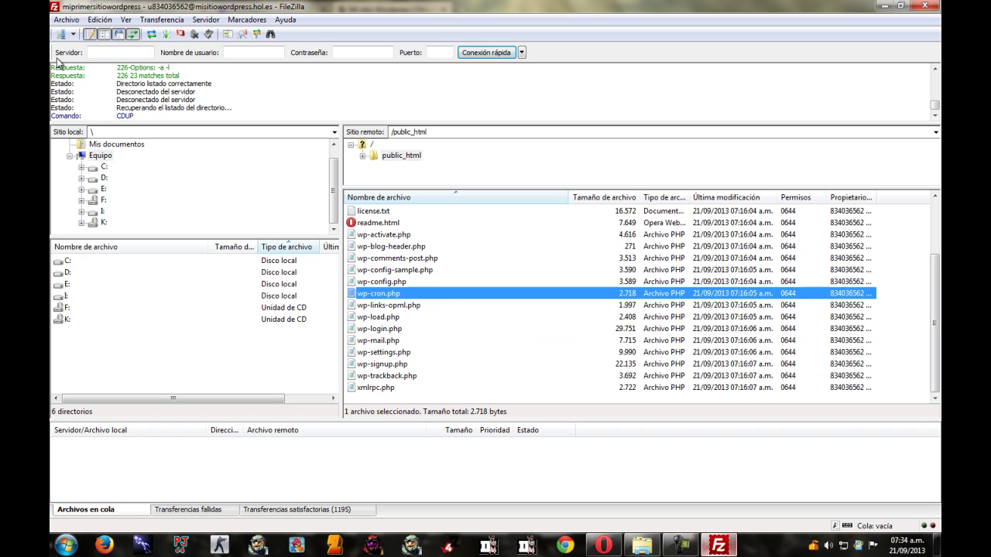
# Reconnect to the saved hosting site from Site Manager in a new tab and close the old tab.
pyautogui.click(60, 34)
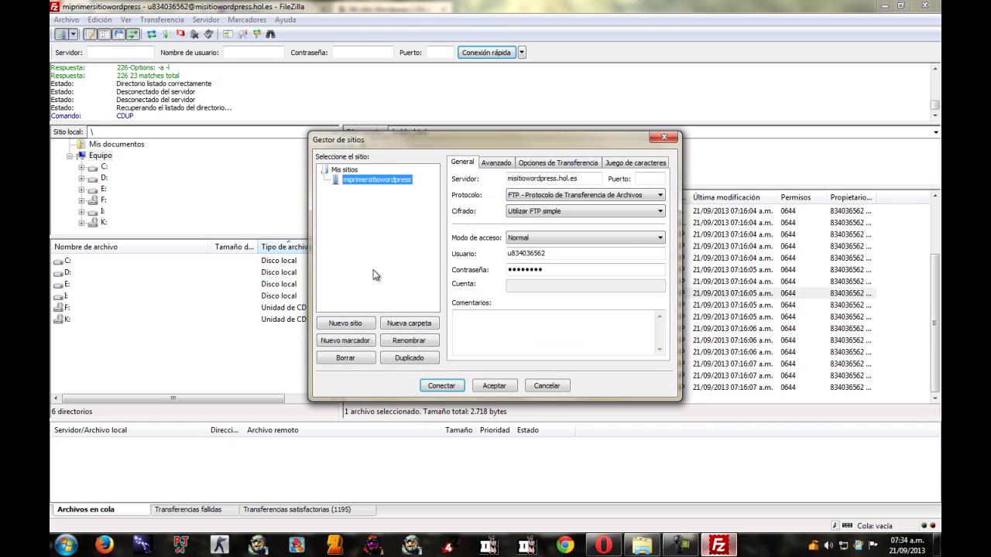
pyautogui.click(443, 386)
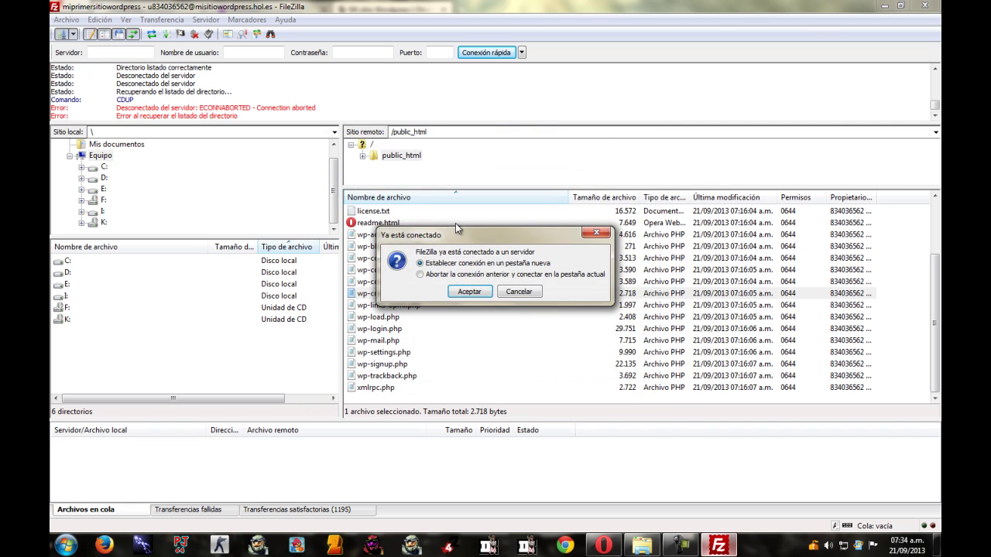
pyautogui.click(470, 291)
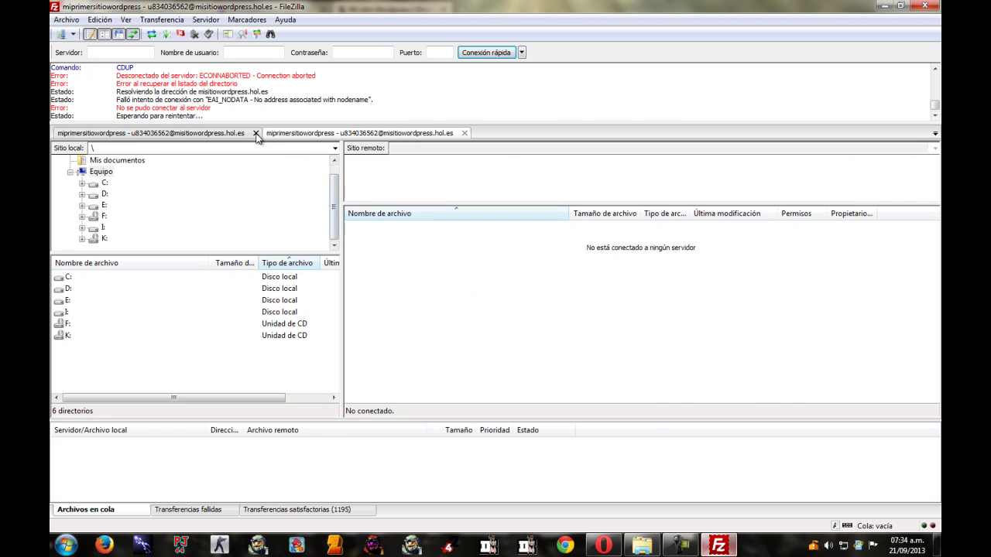
pyautogui.click(255, 133)
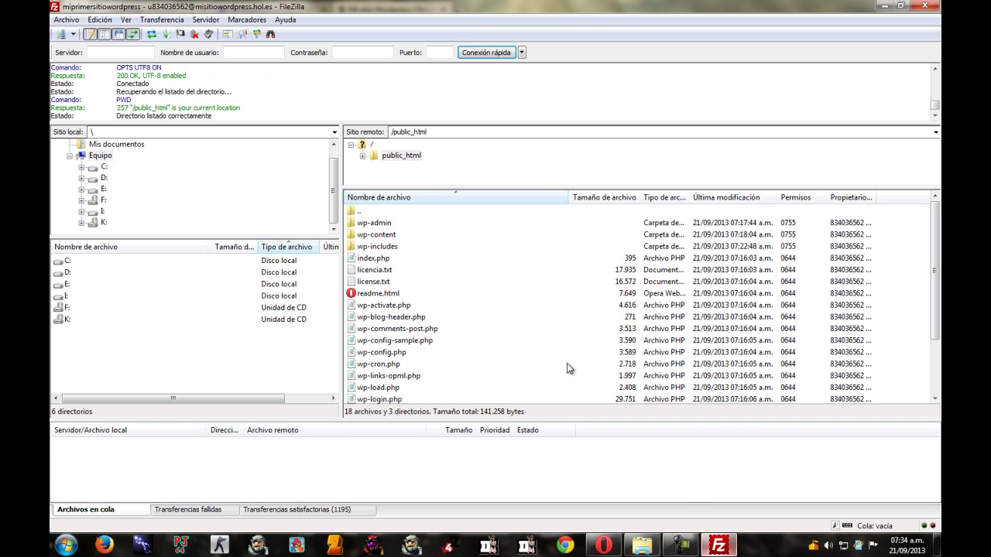
# Create a Docs folder in /public_html and open it.
pyautogui.rightClick(567, 364)
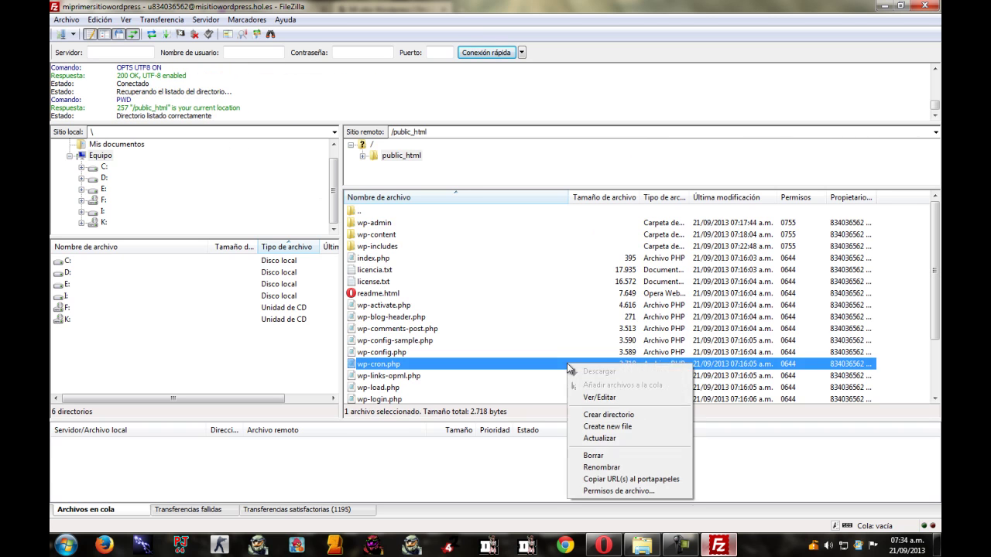
pyautogui.click(613, 416)
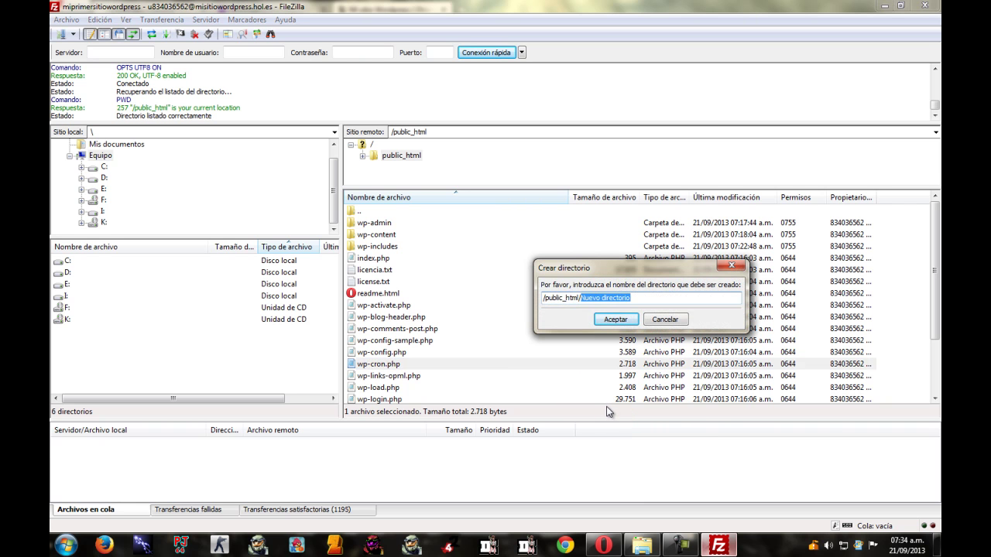
pyautogui.write('Docs')
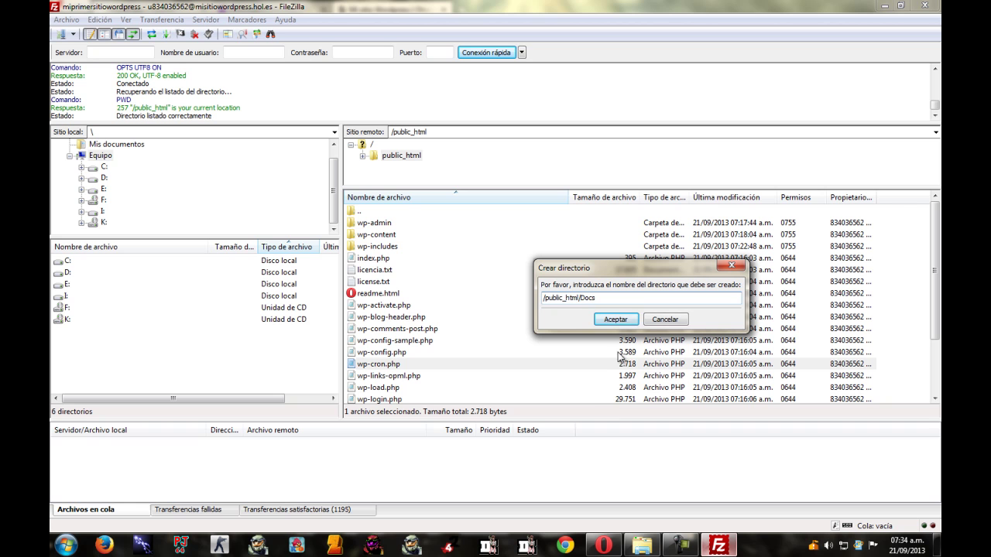
pyautogui.click(615, 319)
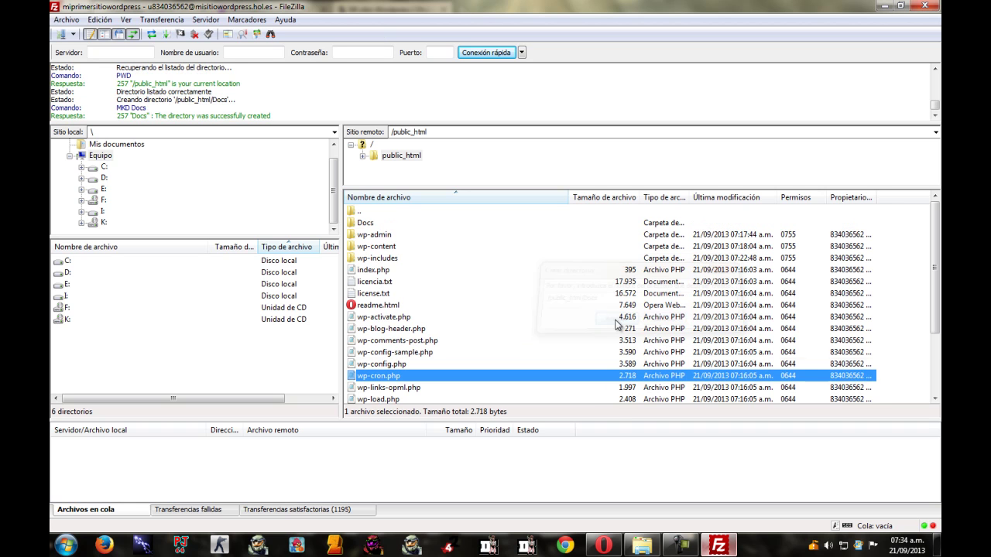
pyautogui.doubleClick(364, 223)
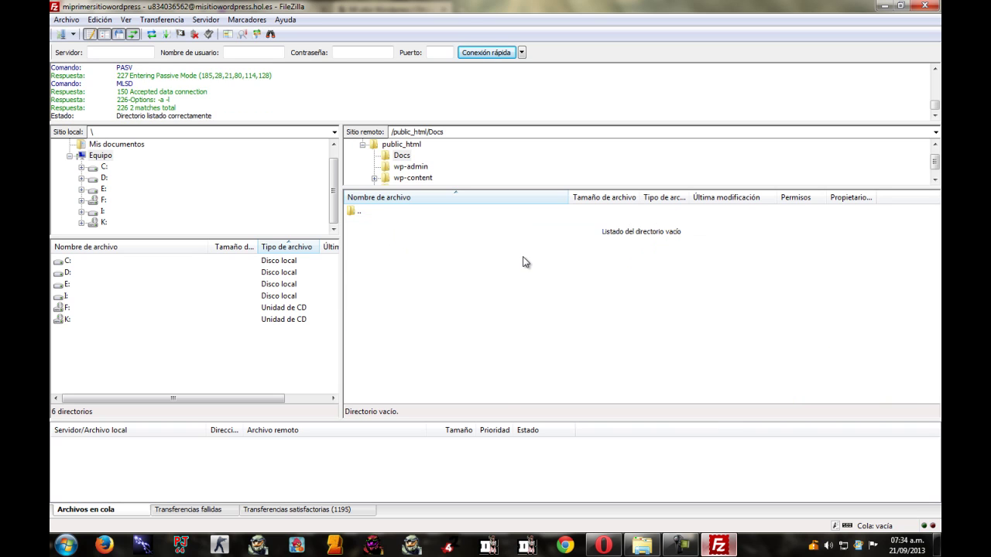
# Launch Word by searching winword from the Start menu.
pyautogui.click(67, 545)
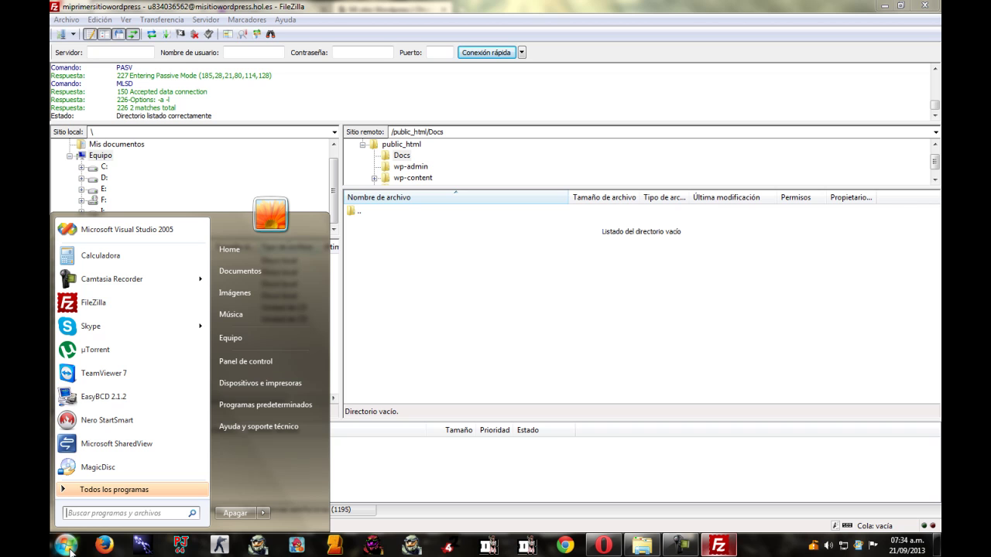
pyautogui.write('winword')
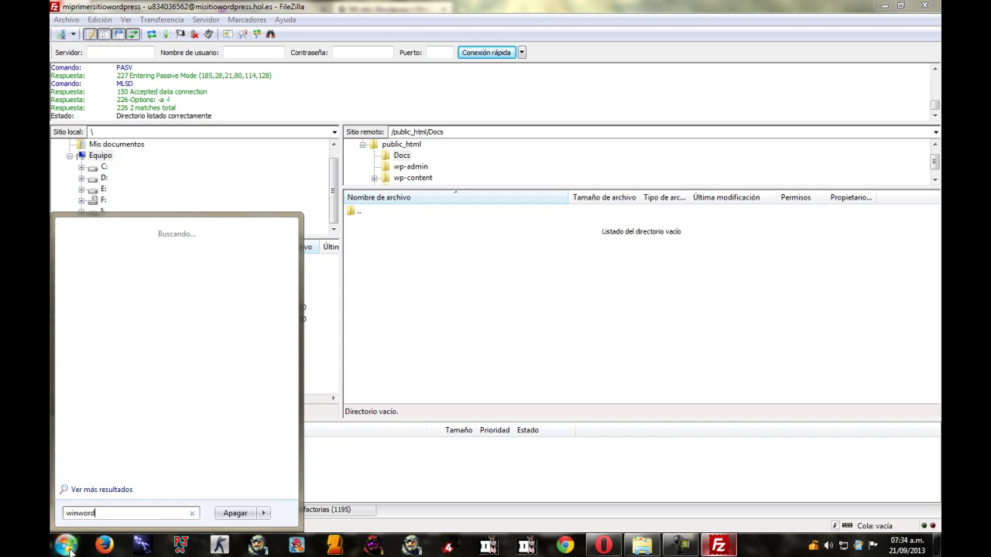
pyautogui.press('Return')
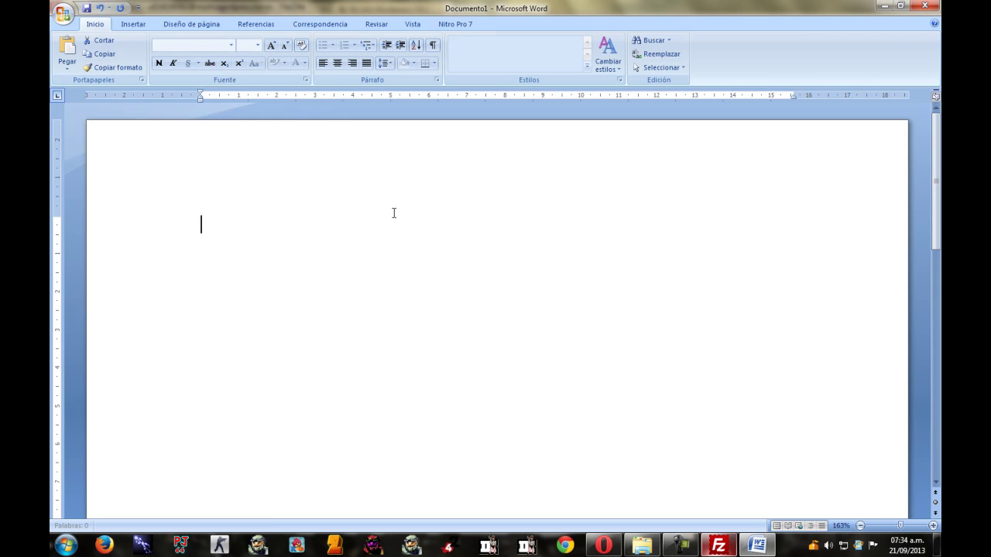
# Type the quoted “Hola, Mundo” line followed by its author credit in parentheses.
pyautogui.write('Hola')
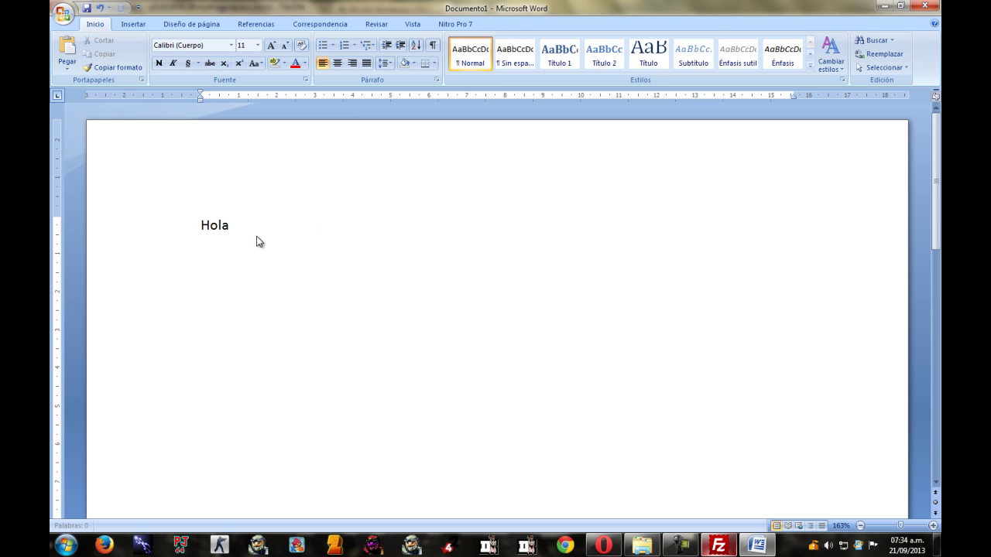
pyautogui.write(', Mundo')
pyautogui.write('"')
pyautogui.press('Home')
pyautogui.write('"')
pyautogui.press('End')
pyautogui.write('(')
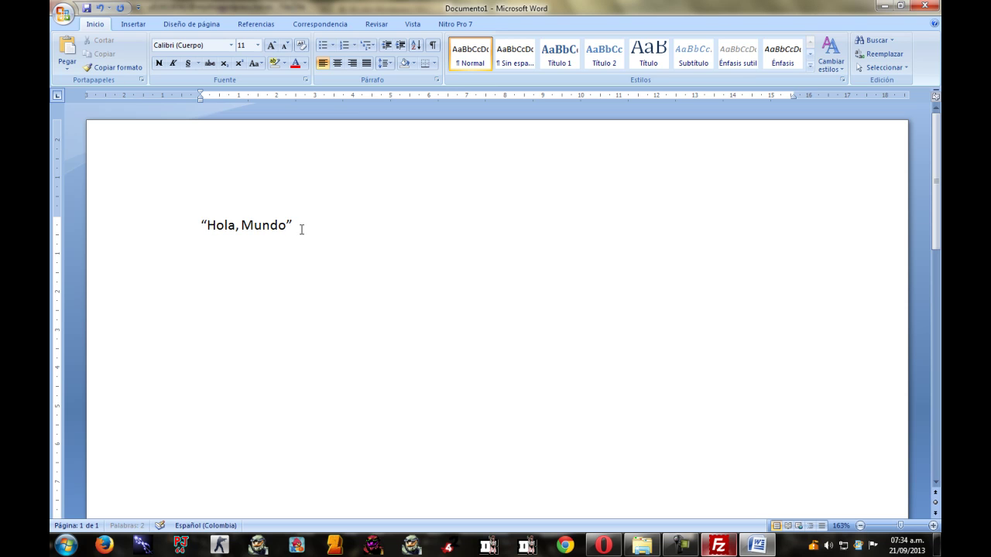
pyautogui.write('Dennis Ritchie)')
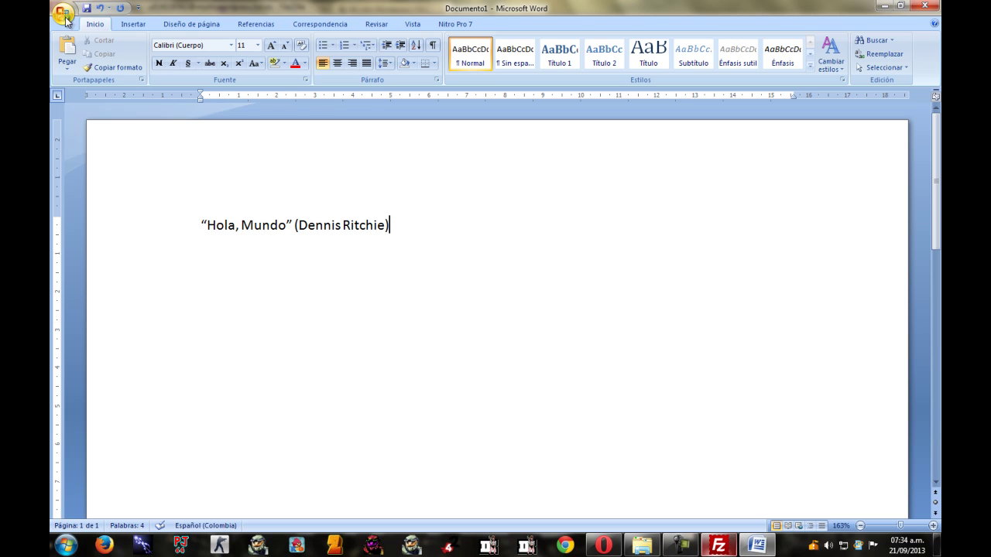
# Save the document as PDF, Hola.pdf, in E:\Hosting-Wordpress.
pyautogui.click(65, 17)
pyautogui.click(120, 130)
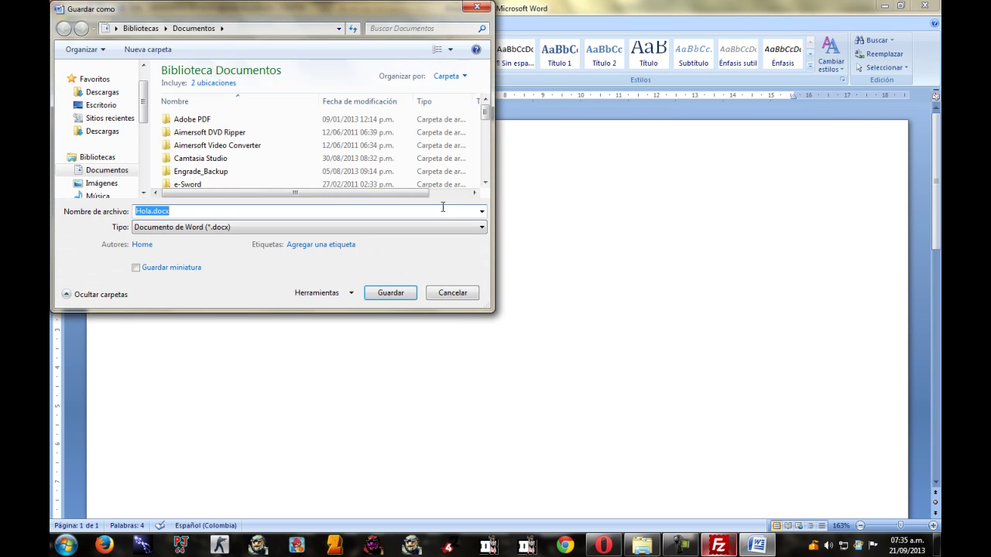
pyautogui.click(445, 228)
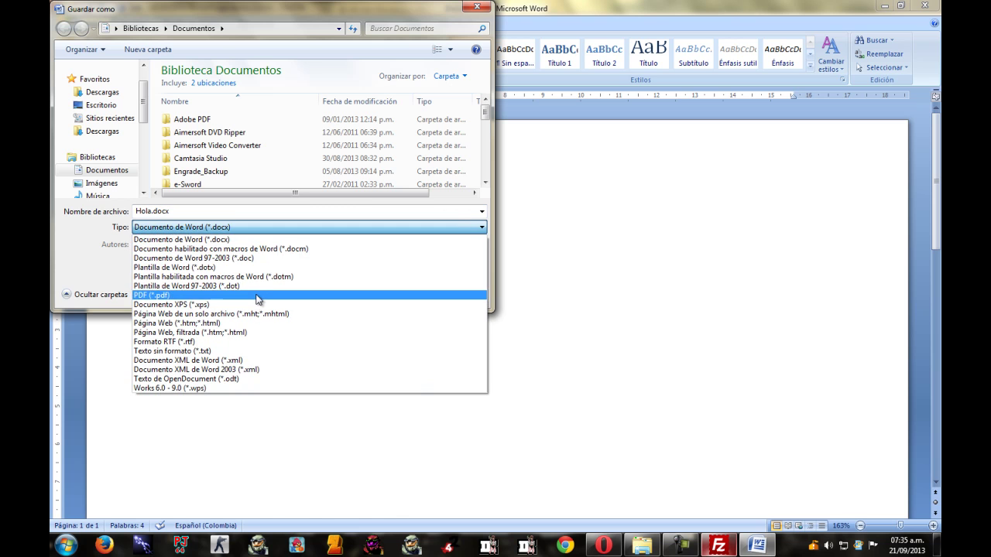
pyautogui.click(255, 295)
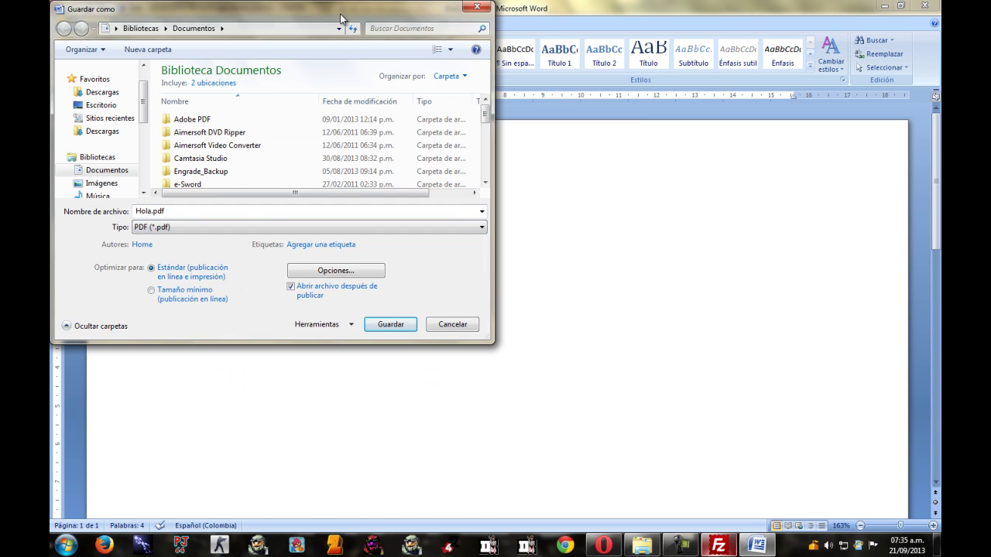
pyautogui.moveTo(340, 13); pyautogui.dragTo(574, 130)
pyautogui.scroll(-4, 353, 275)
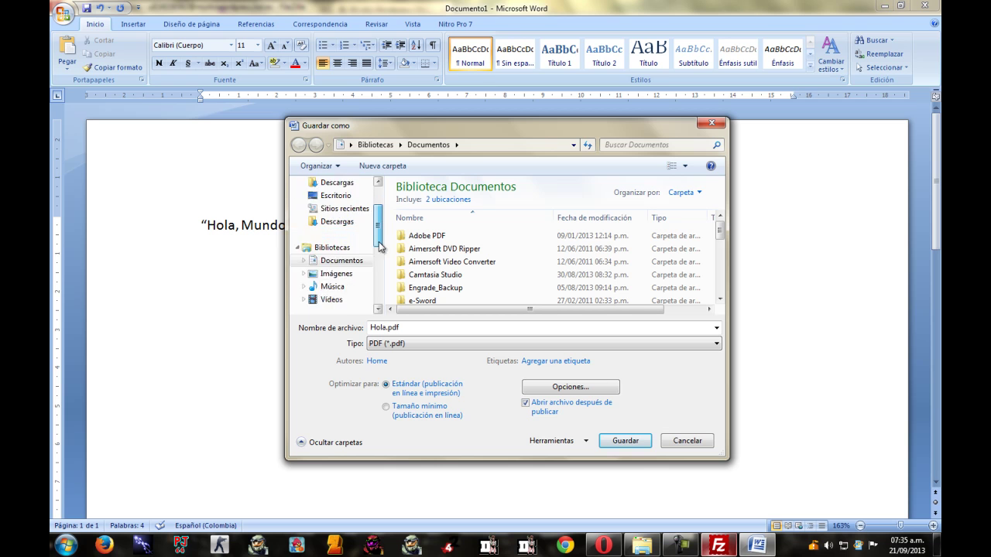
pyautogui.click(350, 275)
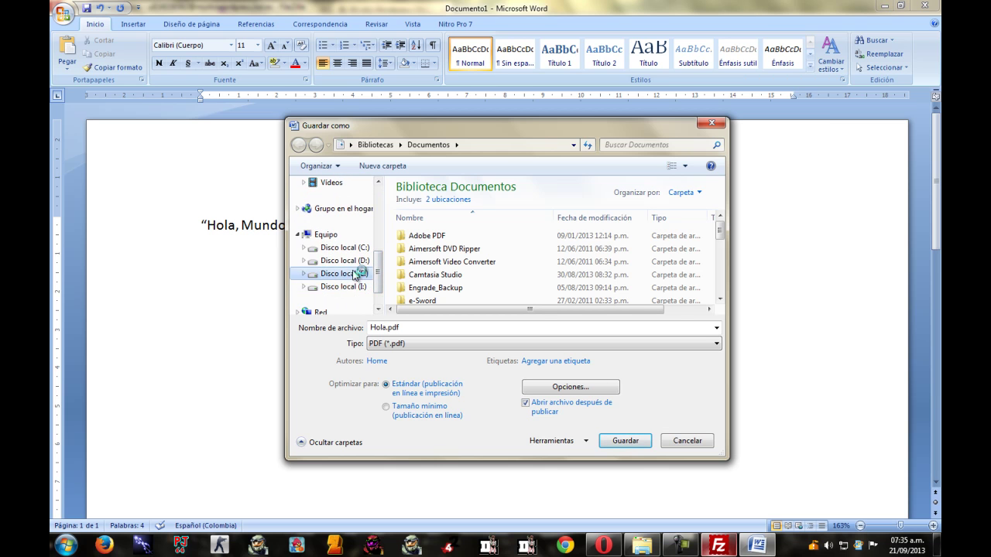
pyautogui.doubleClick(439, 231)
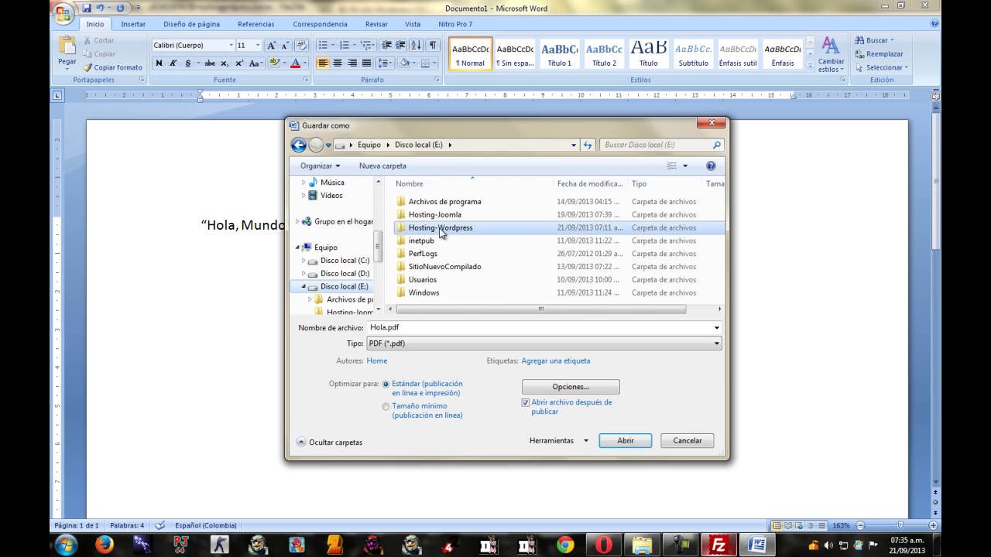
pyautogui.click(626, 441)
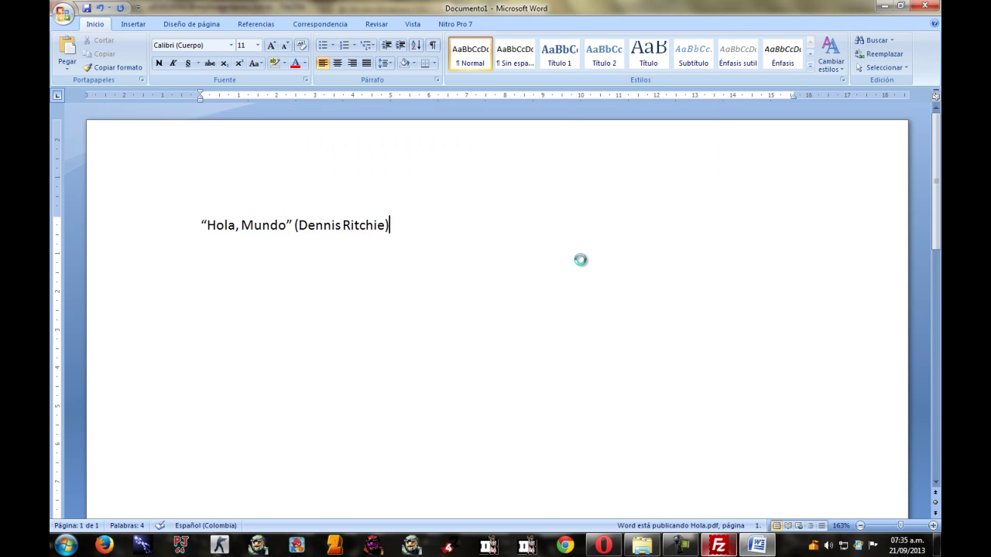
# Close Word without saving the document.
pyautogui.click(923, 9)
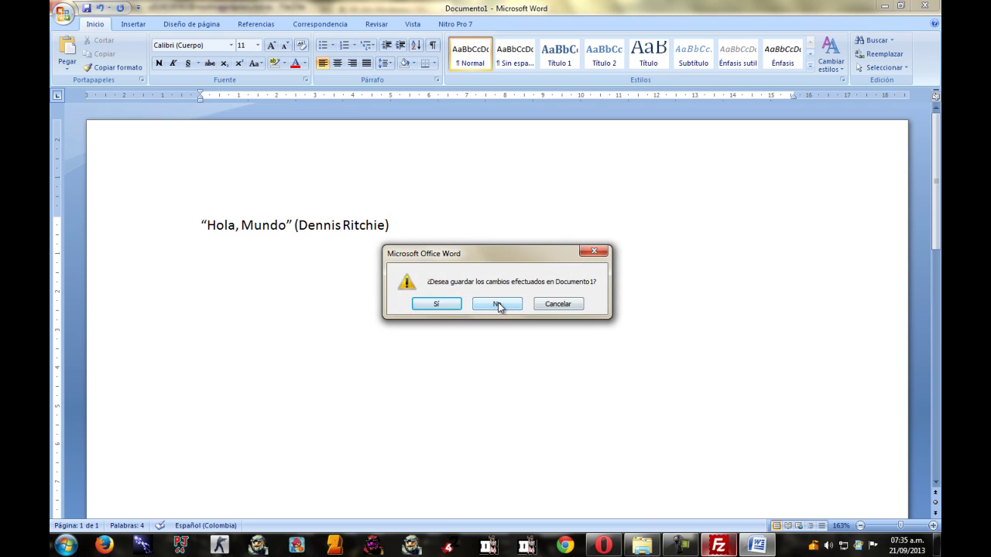
pyautogui.click(594, 251)
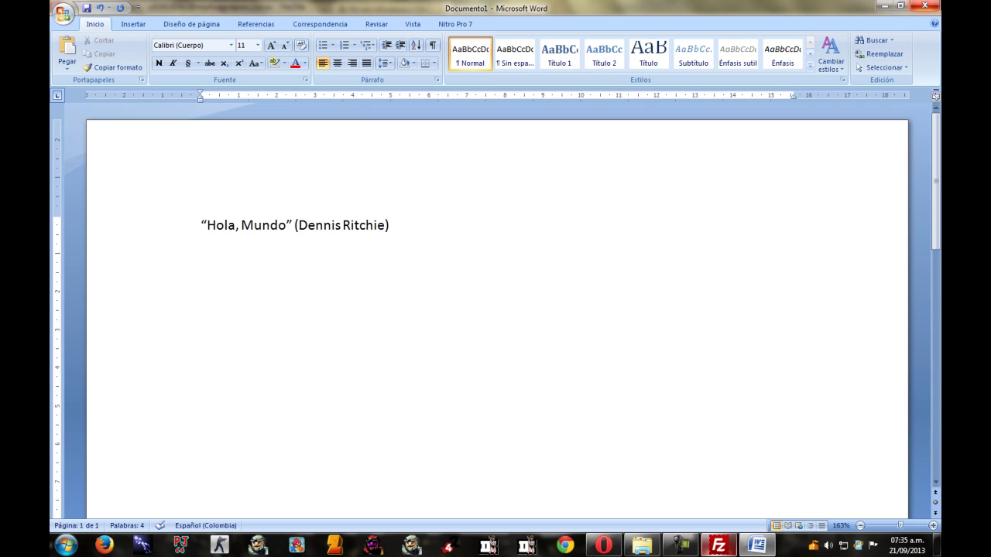
pyautogui.hotkey('alt', 'F4')
pyautogui.click(508, 305)
# In Explorer, go up to Hosting-Wordpress, select Hola.pdf, then return to FileZilla.
pyautogui.click(644, 546)
pyautogui.click(278, 420)
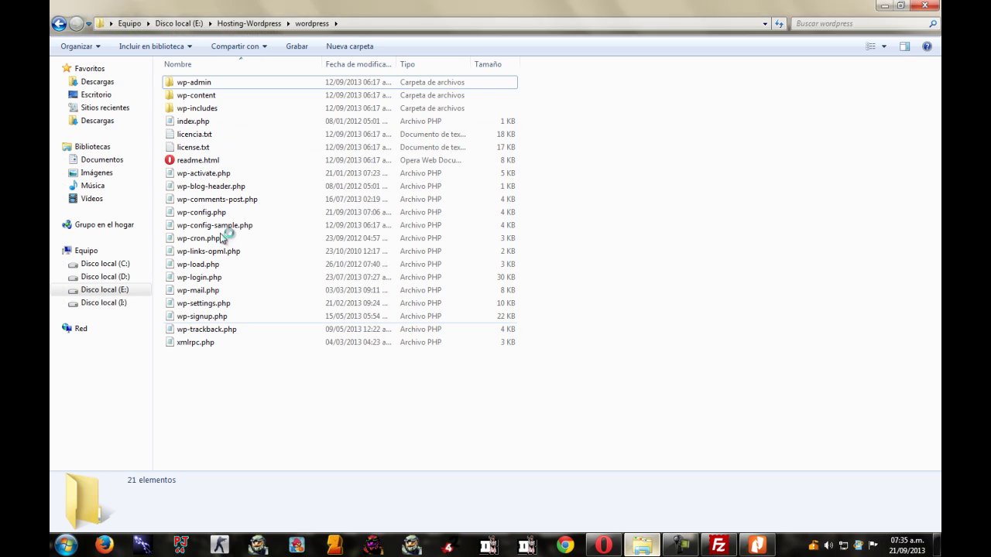
pyautogui.click(59, 23)
pyautogui.click(374, 205)
pyautogui.click(195, 108)
pyautogui.click(419, 316)
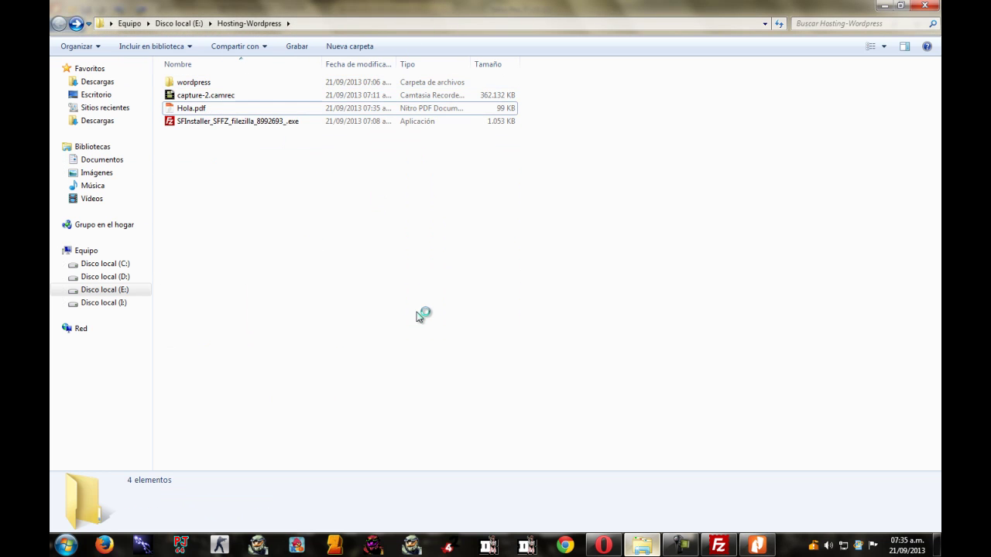
pyautogui.click(192, 108)
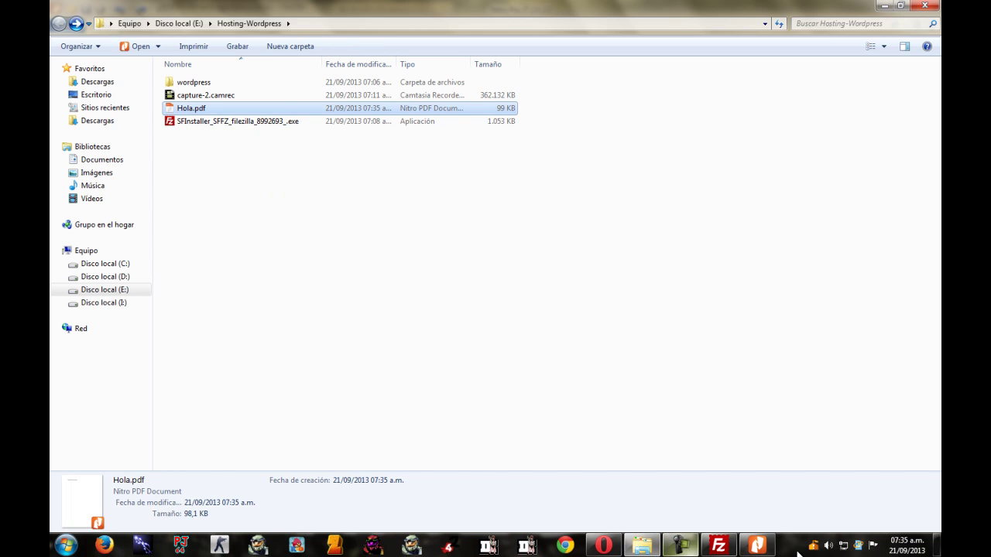
pyautogui.click(719, 547)
# Rename the server's Docs folder to lowercase 'docs'.
pyautogui.moveTo(310, 6); pyautogui.dragTo(660, 62)
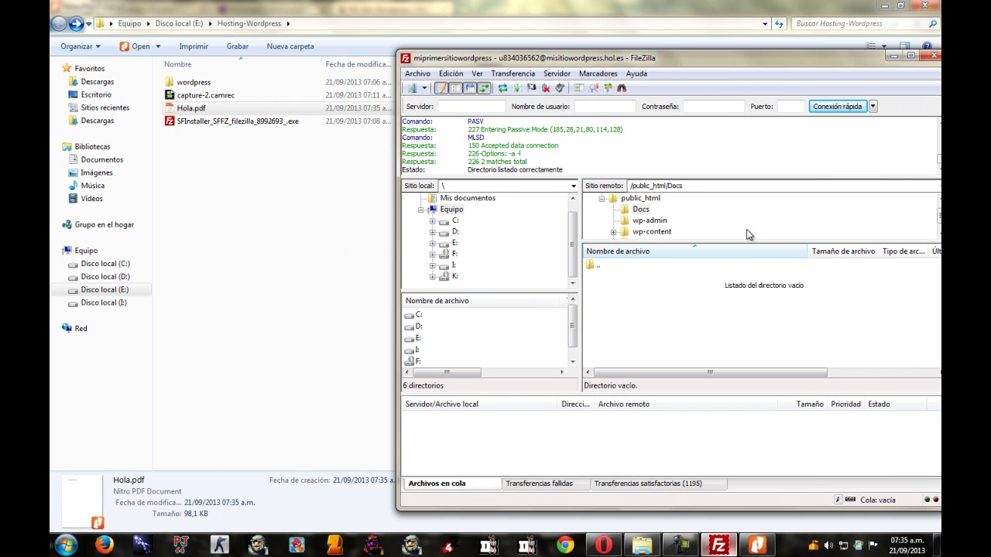
pyautogui.click(644, 211)
pyautogui.press('F2')
pyautogui.write('d')
pyautogui.press('Return')
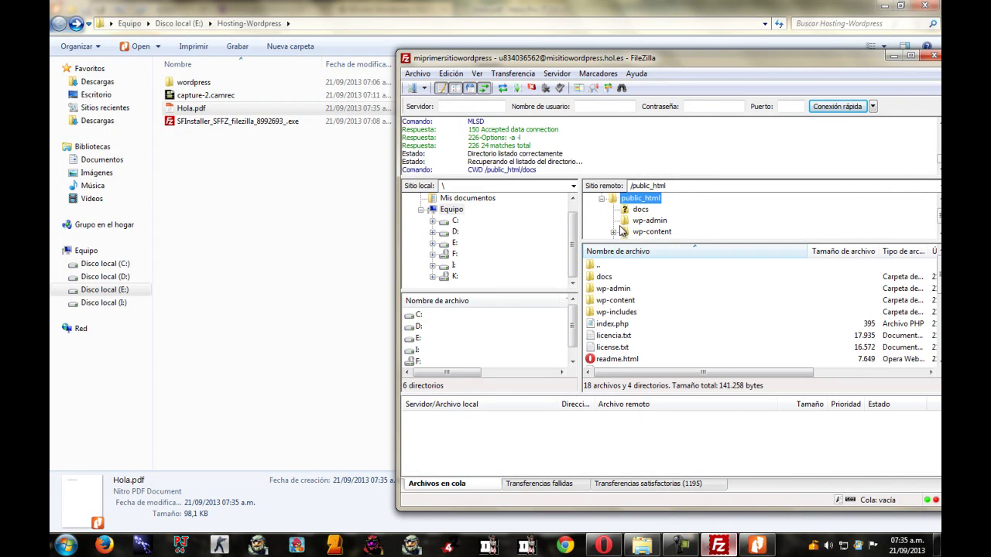
# Upload Hola.pdf into /public_html/docs, then minimize FileZilla to reveal the PDF.
pyautogui.moveTo(190, 108); pyautogui.dragTo(633, 302)
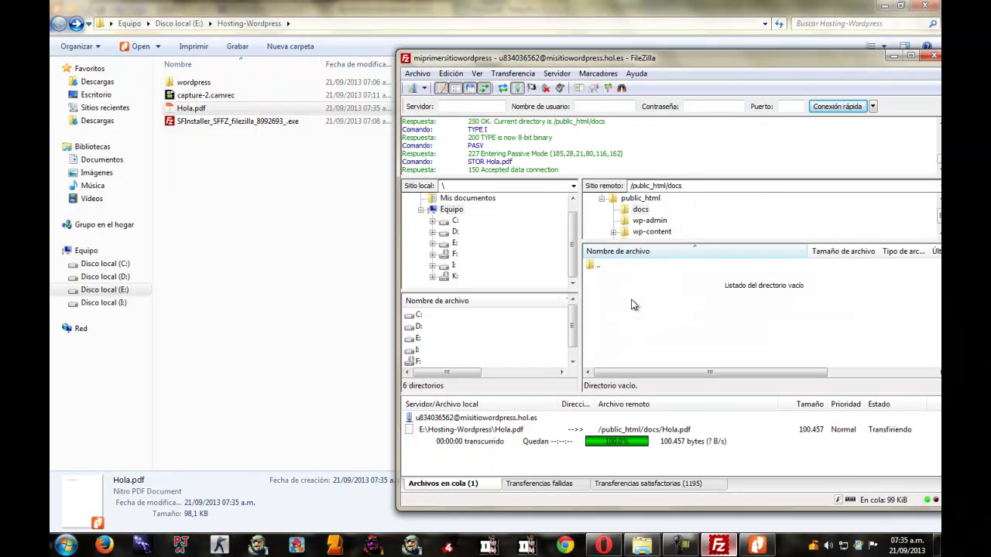
pyautogui.doubleClick(734, 59)
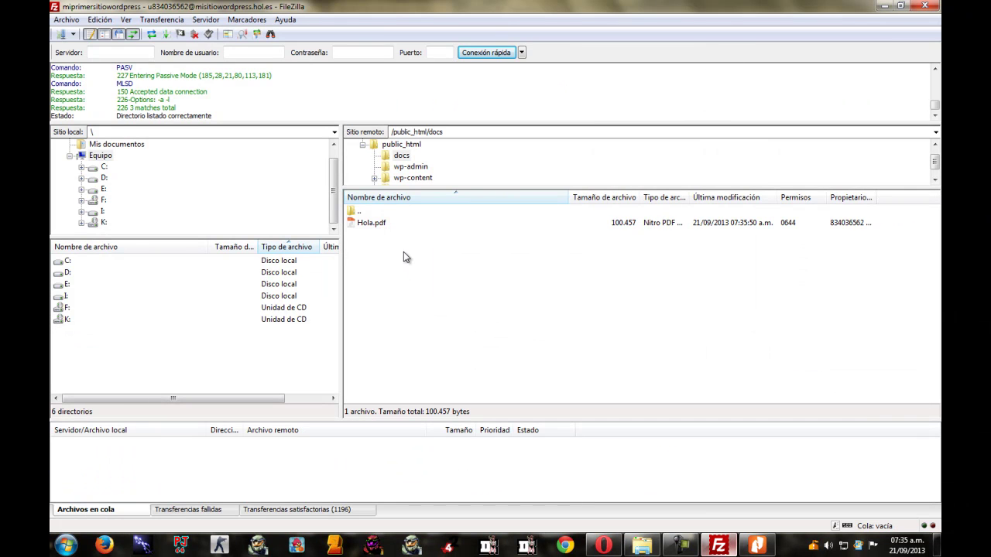
pyautogui.click(882, 6)
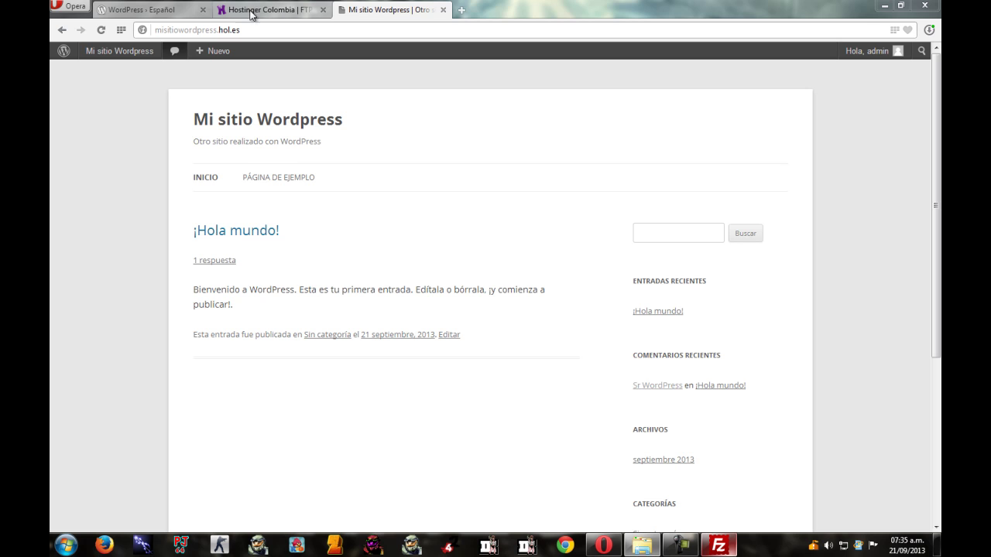
# Create a new post titled Nuestro "Hola Mundo", switch to the Texto tab, and open Añadir objeto.
pyautogui.moveTo(205, 50)
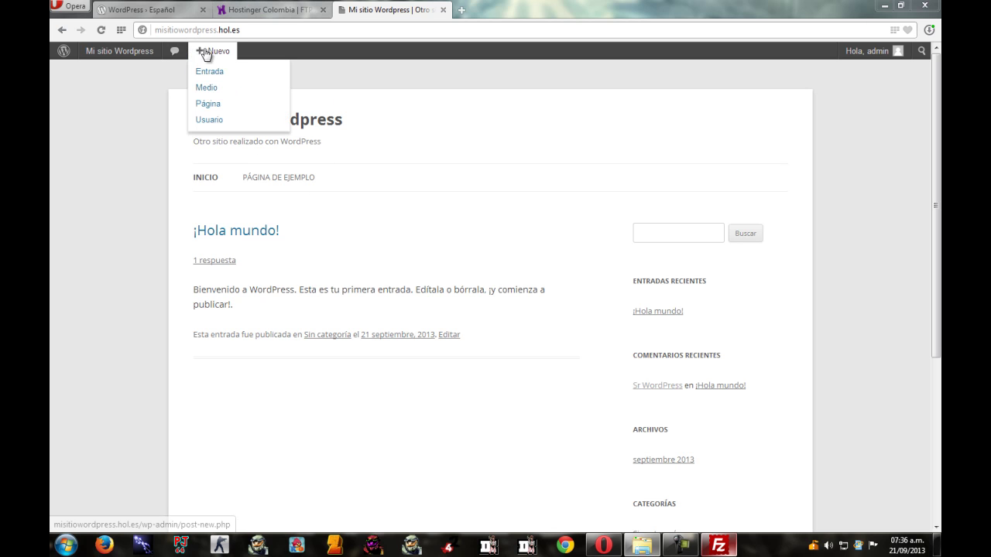
pyautogui.click(214, 71)
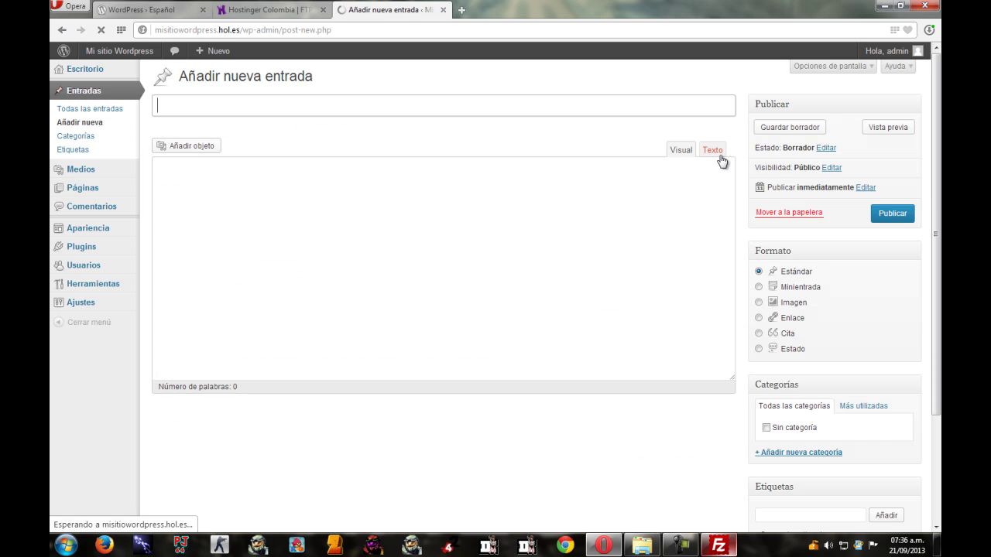
pyautogui.write('Nuestro "Hola Mundo')
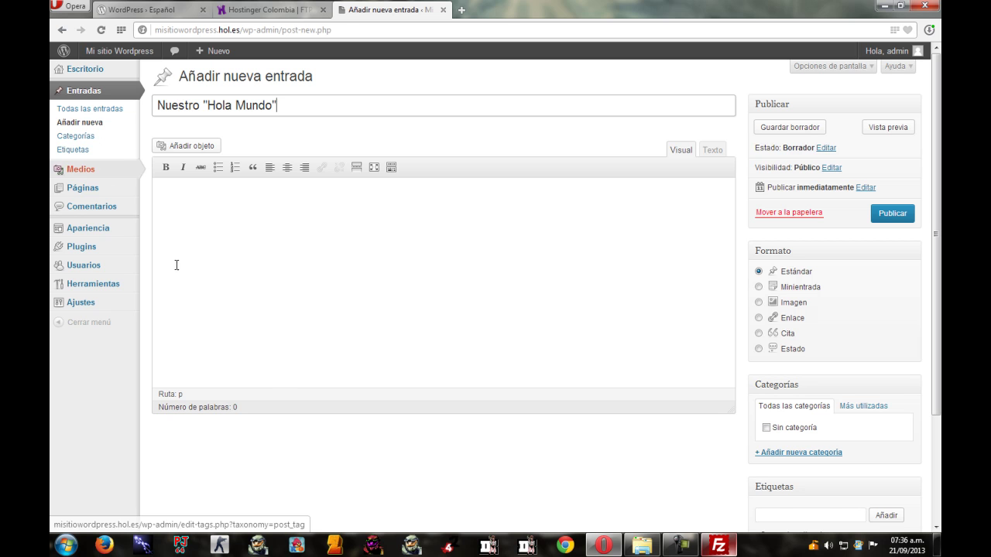
pyautogui.click(354, 192)
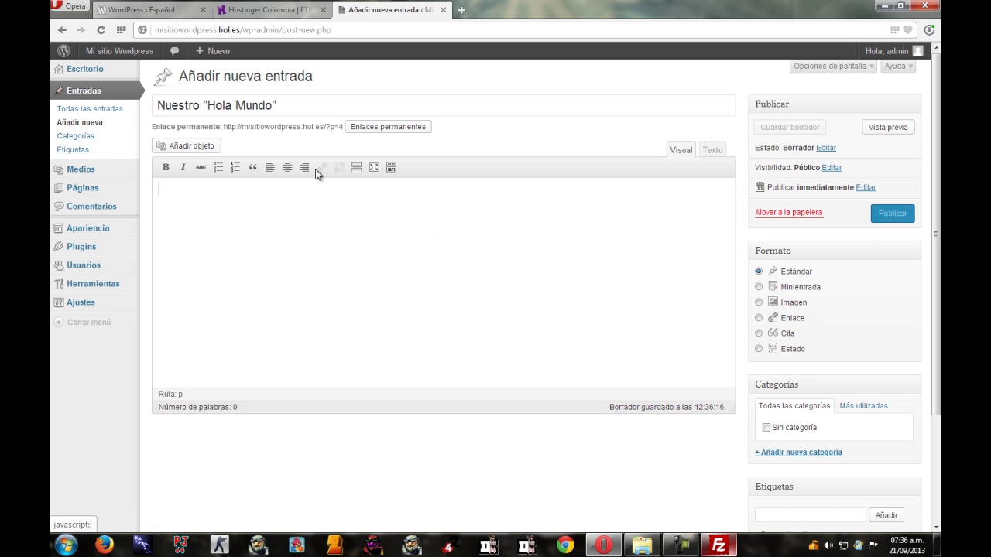
pyautogui.click(712, 149)
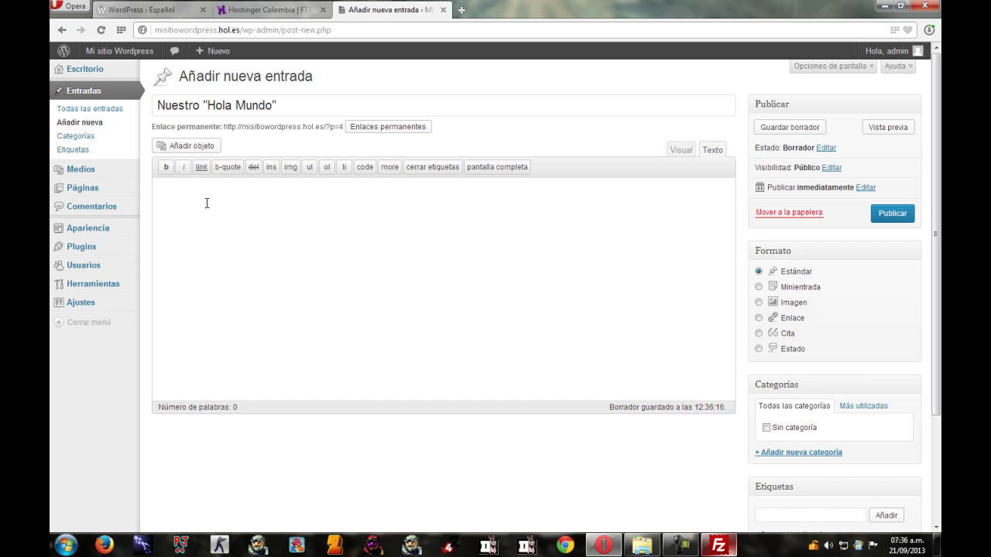
pyautogui.click(189, 145)
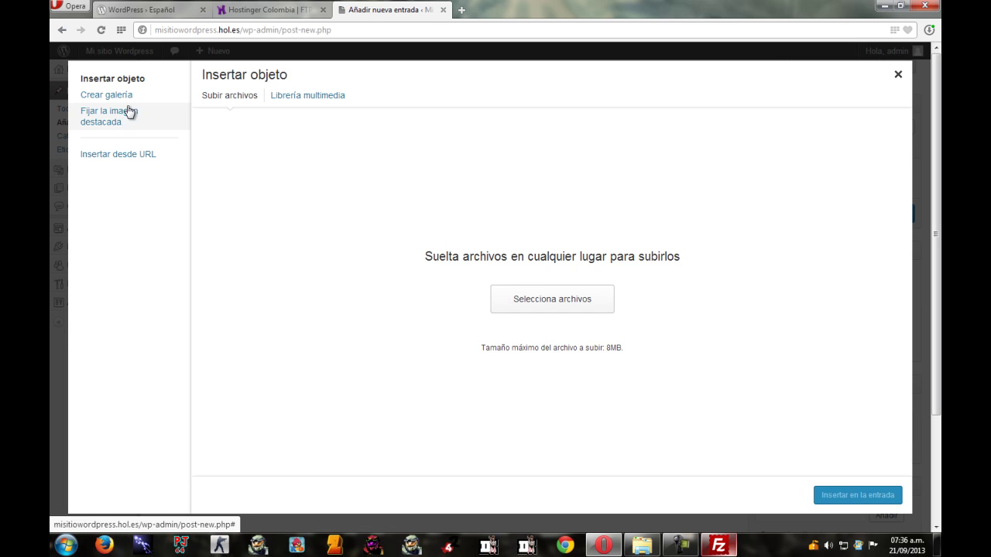
pyautogui.click(128, 155)
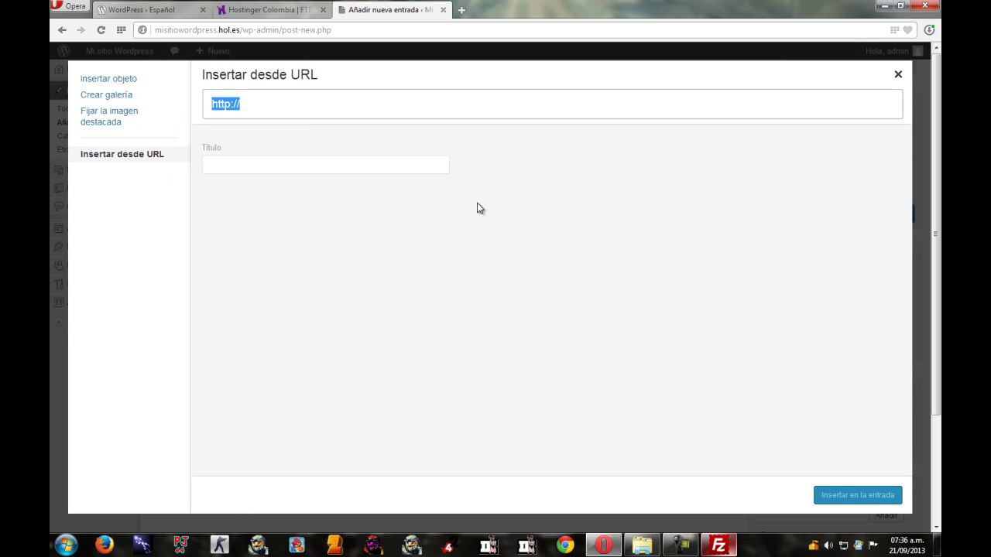
pyautogui.click(287, 103)
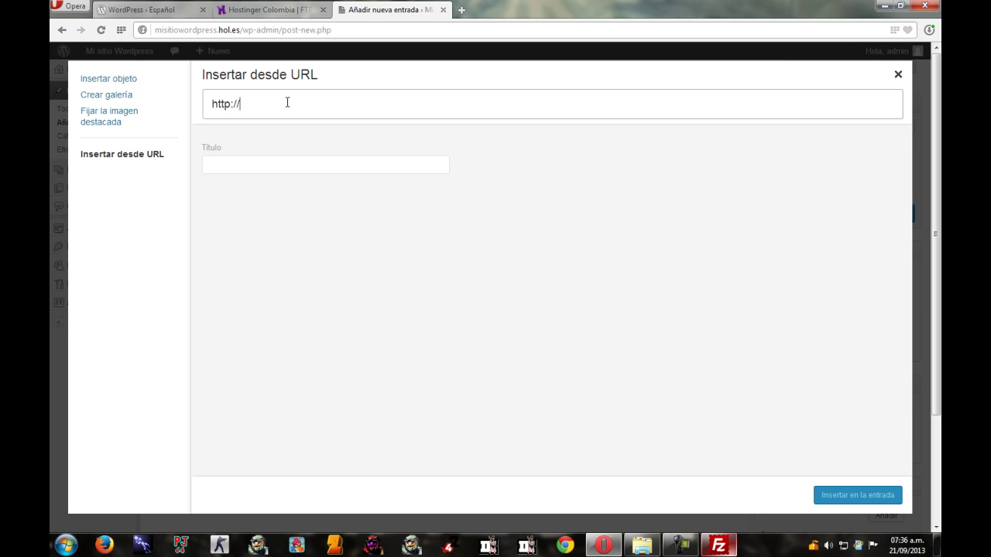
pyautogui.write('misitio')
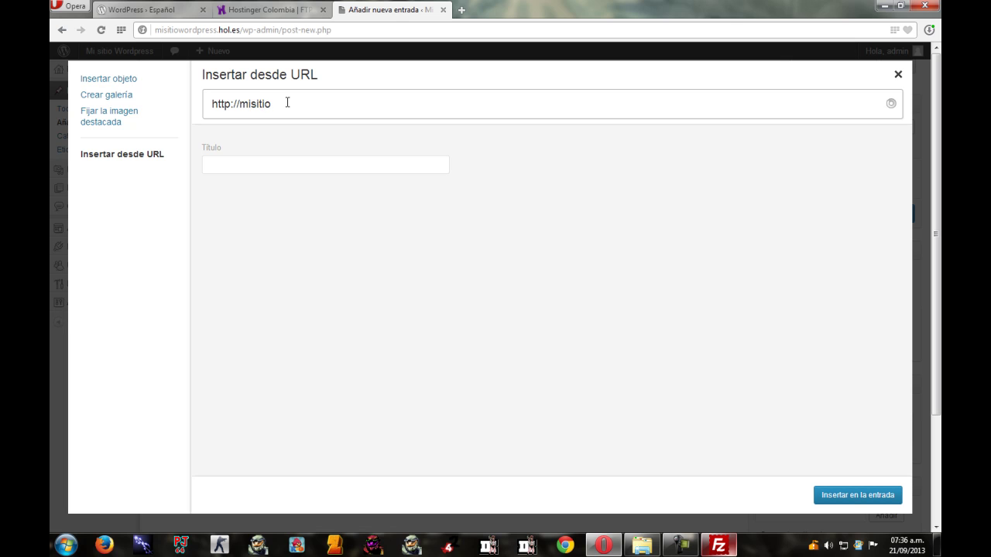
pyautogui.write('wordpress.hol.es/docs/')
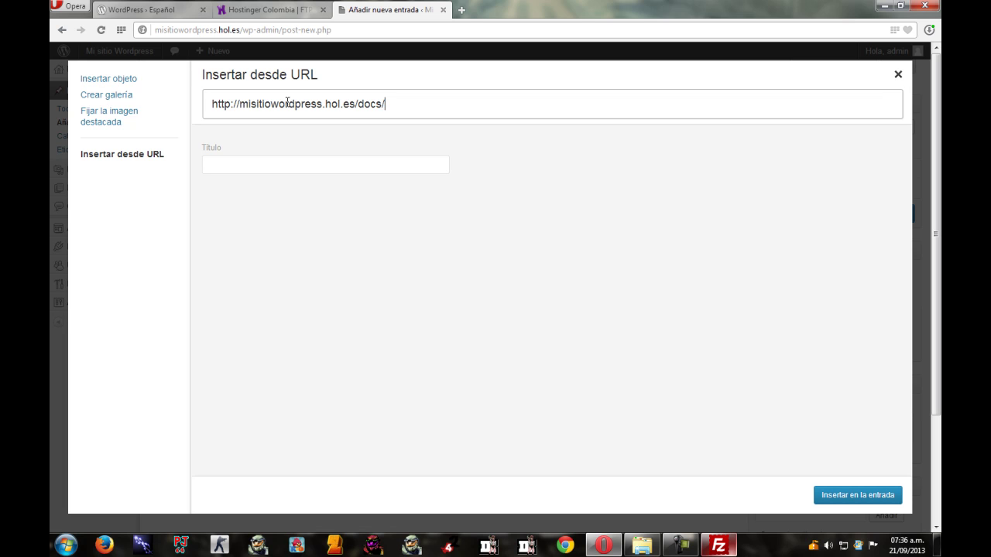
pyautogui.click(719, 545)
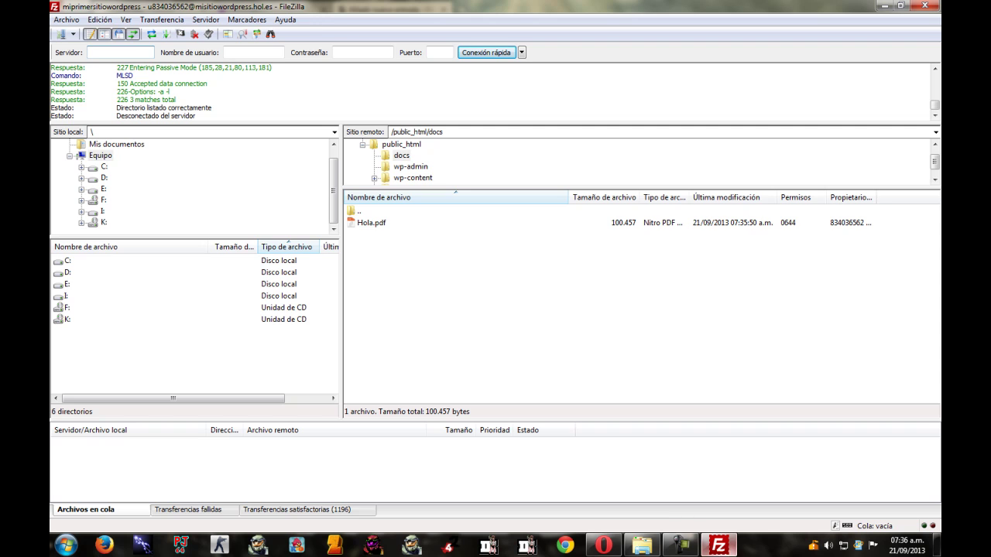
pyautogui.click(720, 546)
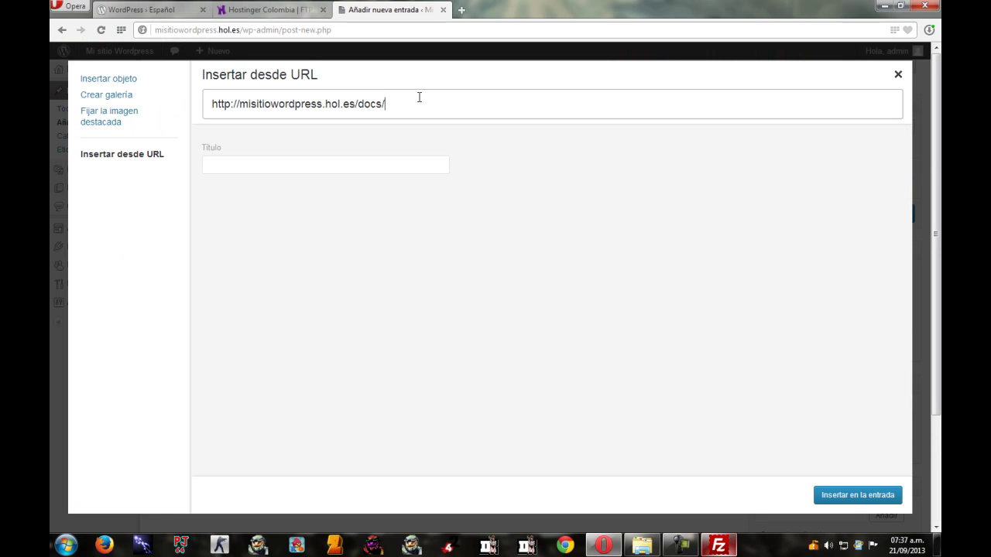
pyautogui.write('ola.pdf')
# Copy the full PDF address and insert the link into the post.
pyautogui.moveTo(472, 98); pyautogui.dragTo(116, 101)
pyautogui.rightClick(245, 109)
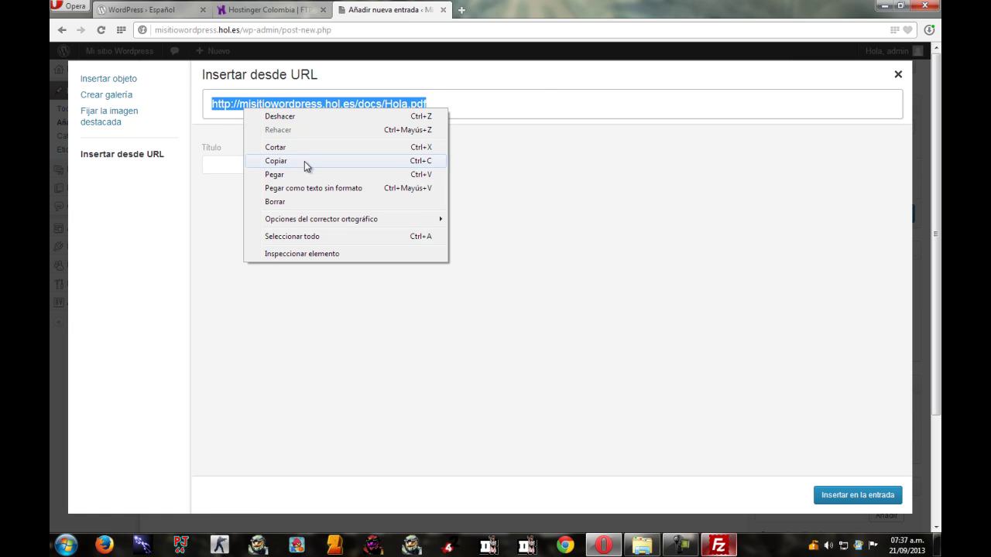
pyautogui.click(304, 161)
pyautogui.click(867, 496)
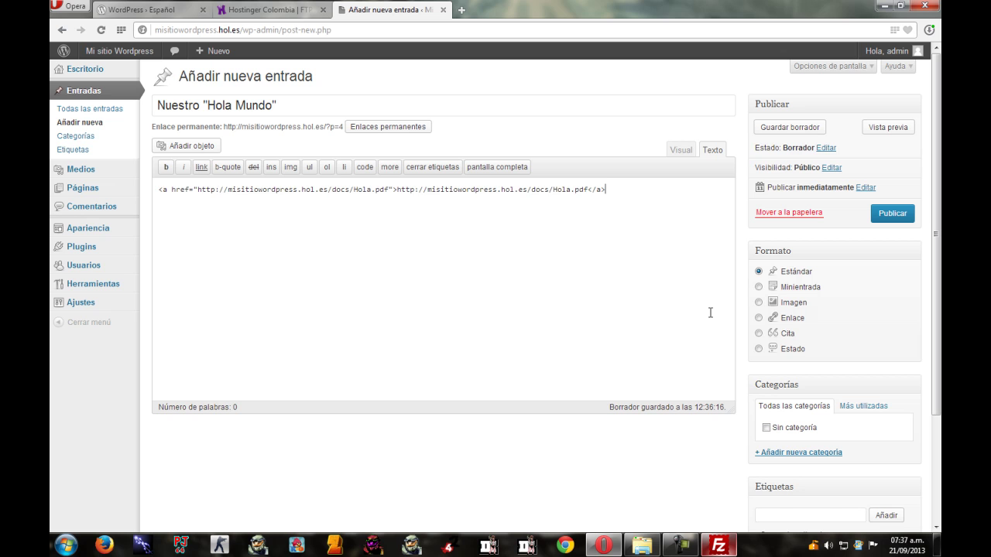
# Return to the Visual tab, publish the post, and visit the live site.
pyautogui.click(681, 151)
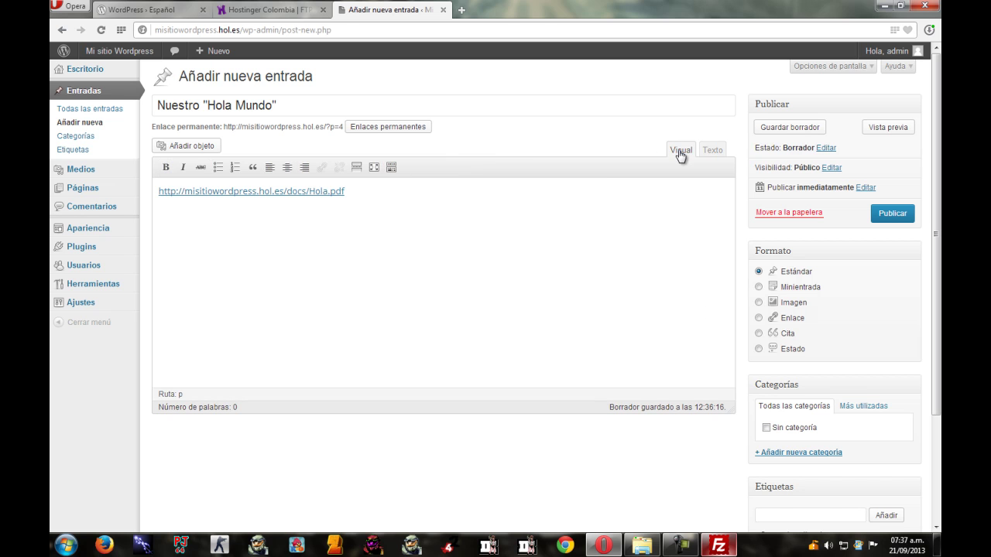
pyautogui.click(896, 215)
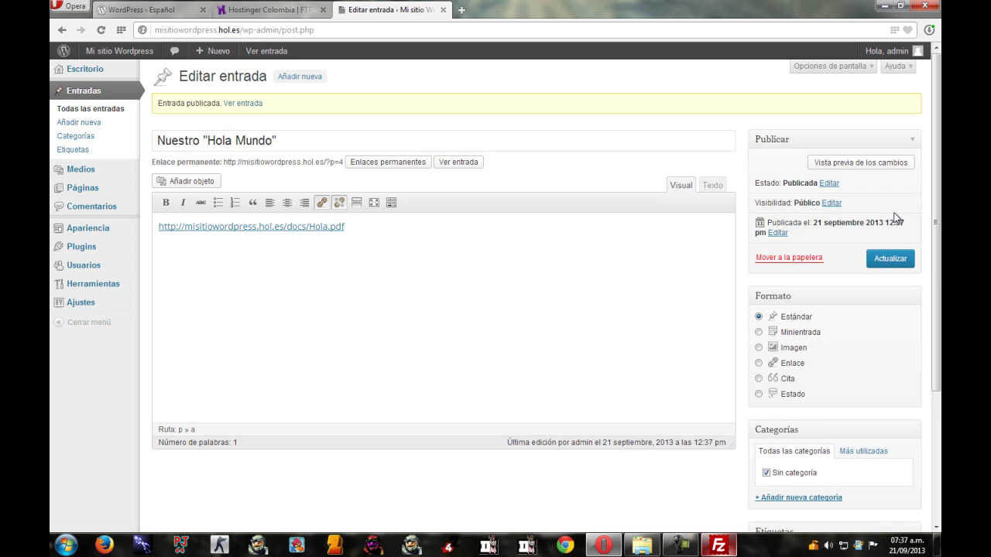
pyautogui.click(105, 72)
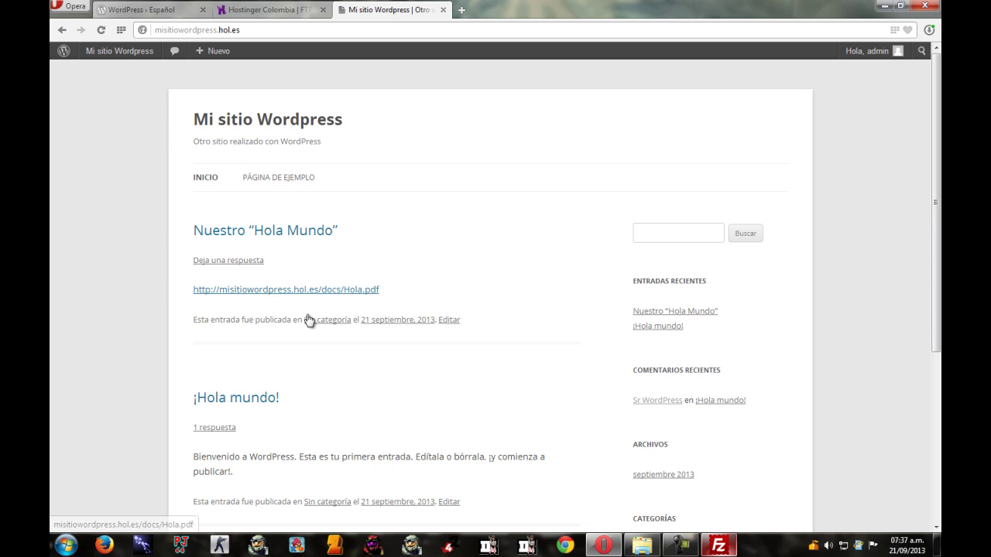
# Download Hola.pdf from the post's link, saving it as Hola (1).pdf on Disco local (C:).
pyautogui.click(360, 295)
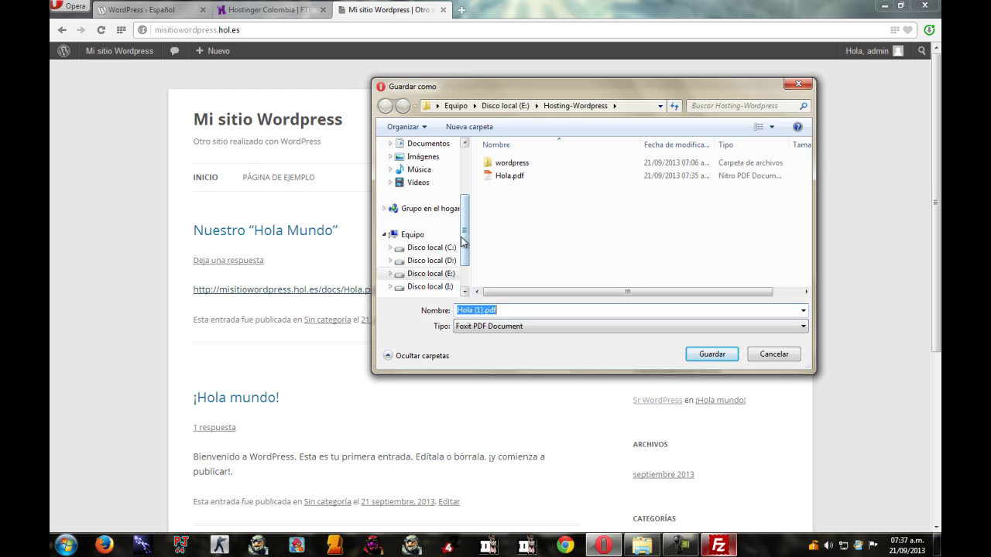
pyautogui.moveTo(467, 243); pyautogui.dragTo(469, 271)
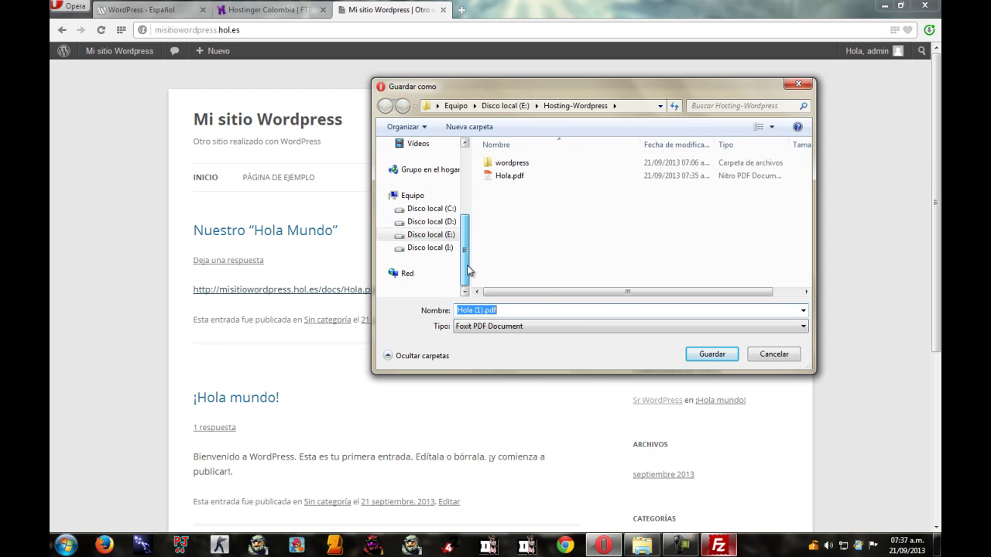
pyautogui.click(448, 222)
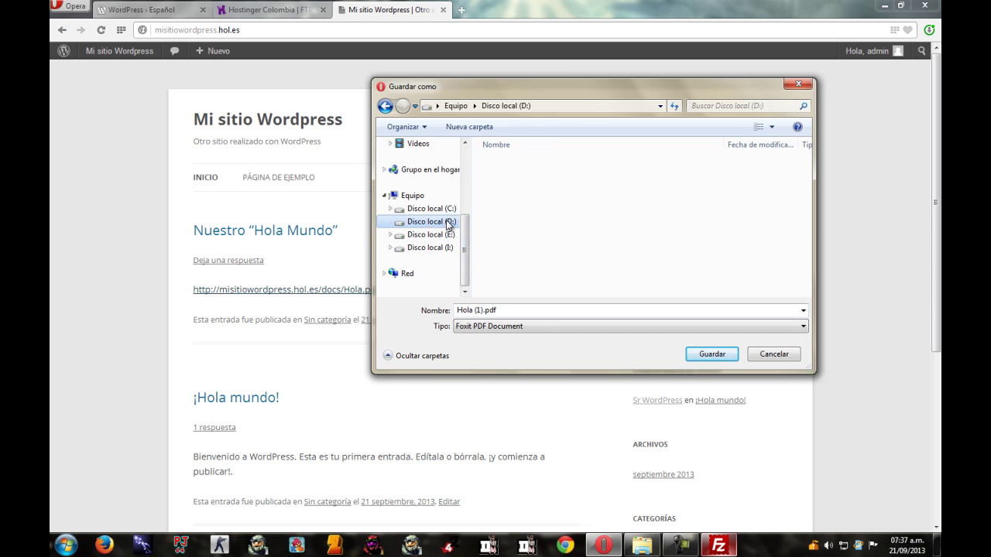
pyautogui.click(426, 249)
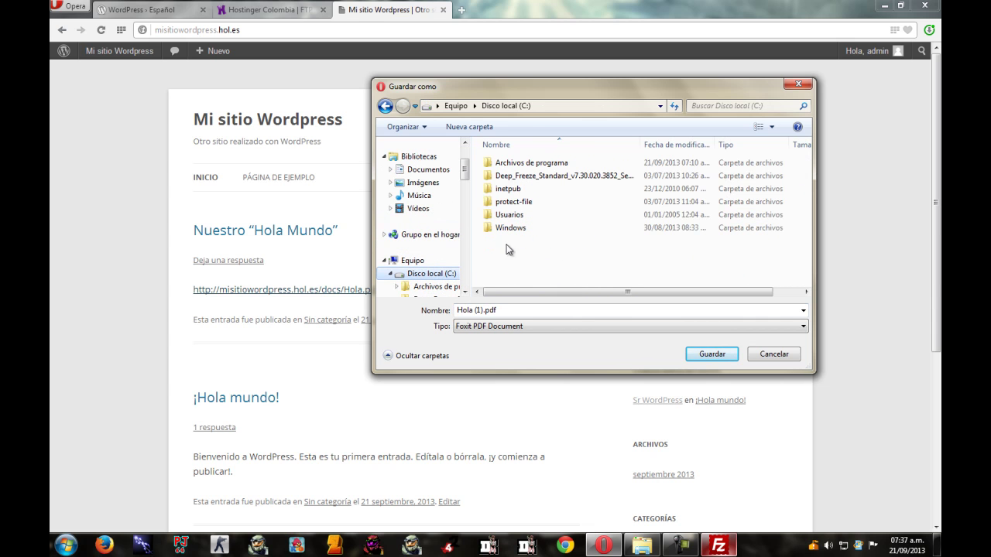
pyautogui.click(709, 355)
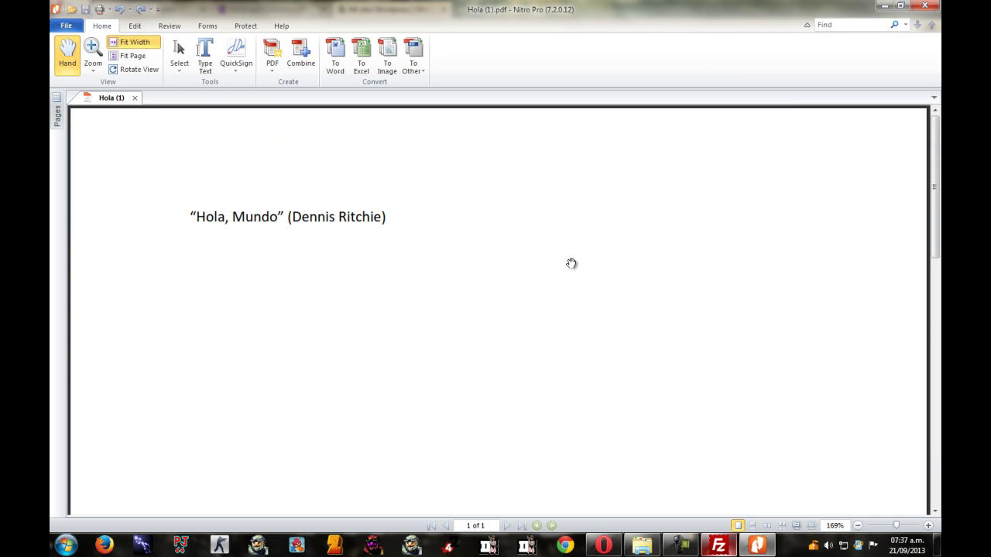
pyautogui.scroll(-2, 575, 271)
pyautogui.scroll(2, 567, 290)
pyautogui.click(925, 6)
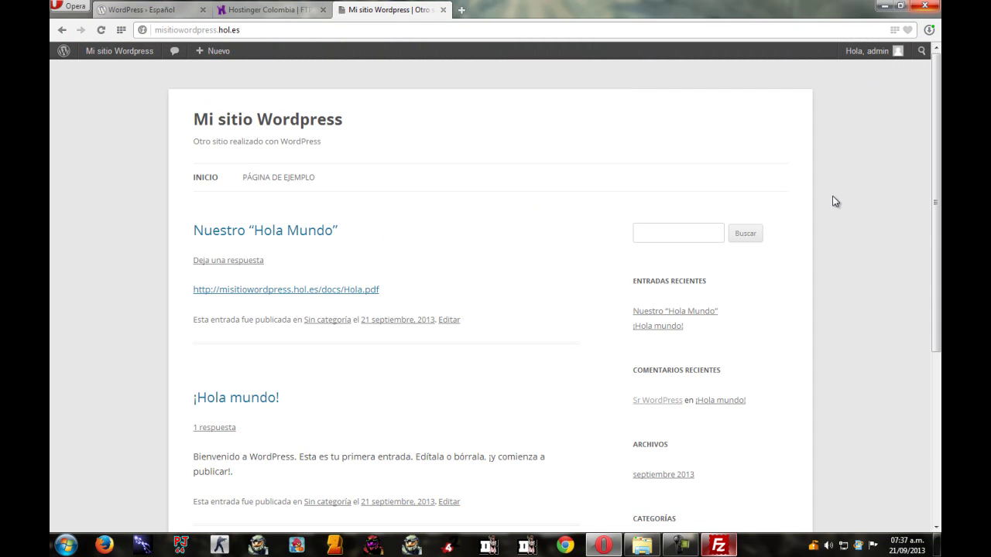
pyautogui.click(719, 545)
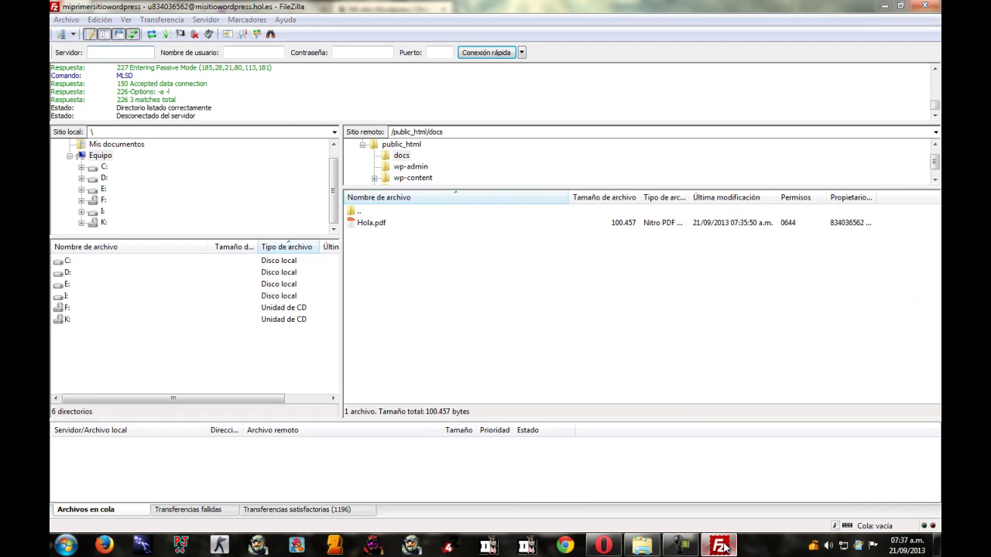
pyautogui.click(719, 546)
pyautogui.moveTo(937, 178)
pyautogui.mouseDown()
pyautogui.moveTo(937, 255)
pyautogui.moveTo(937, 179)
pyautogui.mouseUp()
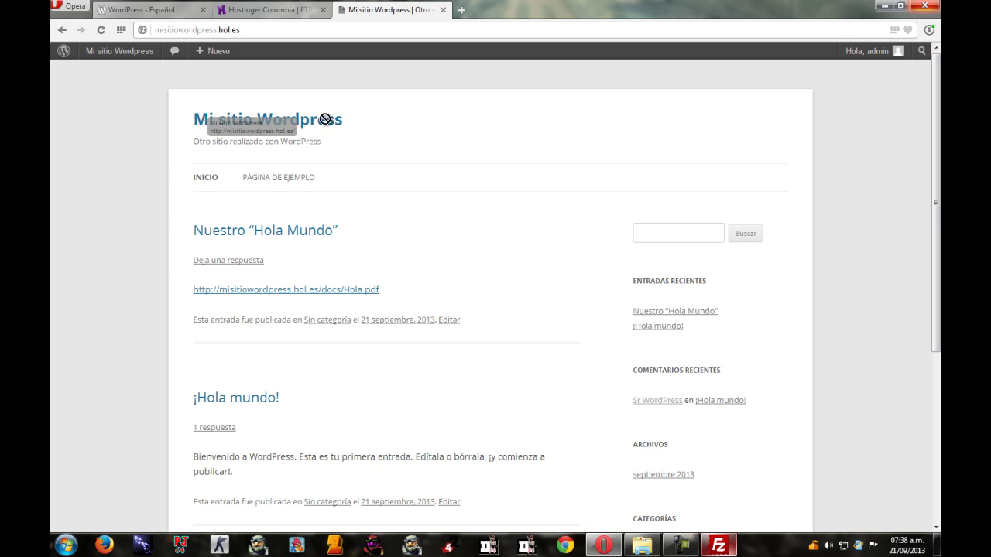
pyautogui.moveTo(937, 174)
pyautogui.mouseDown()
pyautogui.moveTo(937, 251)
pyautogui.moveTo(936, 174)
pyautogui.mouseUp()
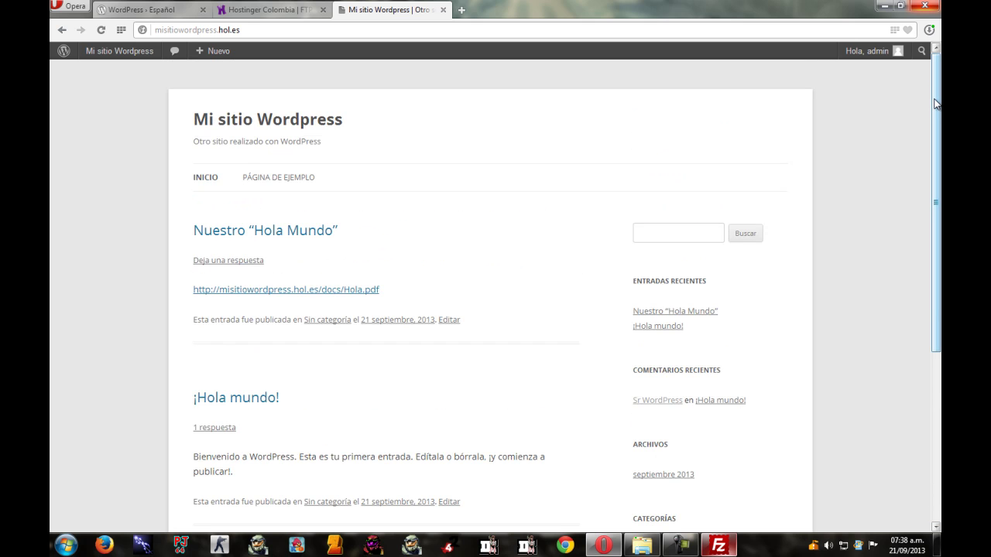